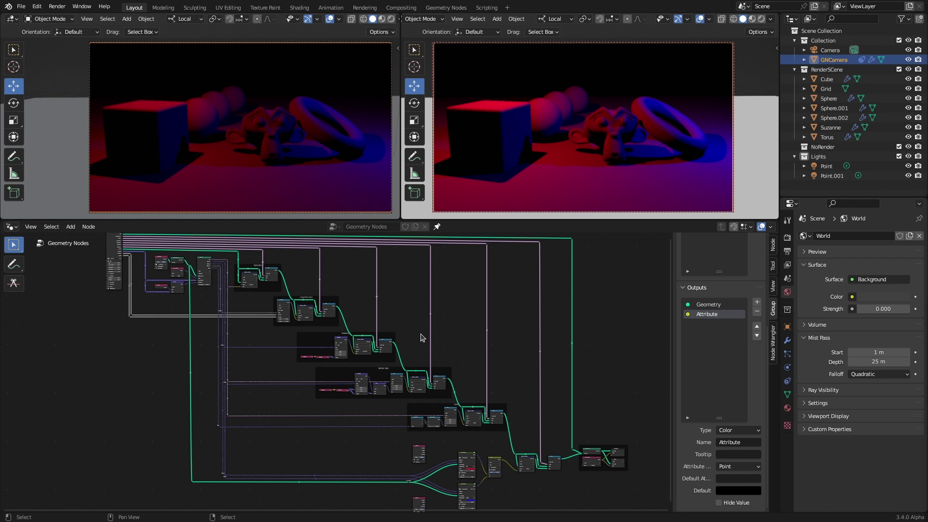
Step: Bring the light nodes into view and nudge the top Object Info node slightly right
middle_click_drag(421, 338, 192, 279)
scroll(330, 359, "up", 5)
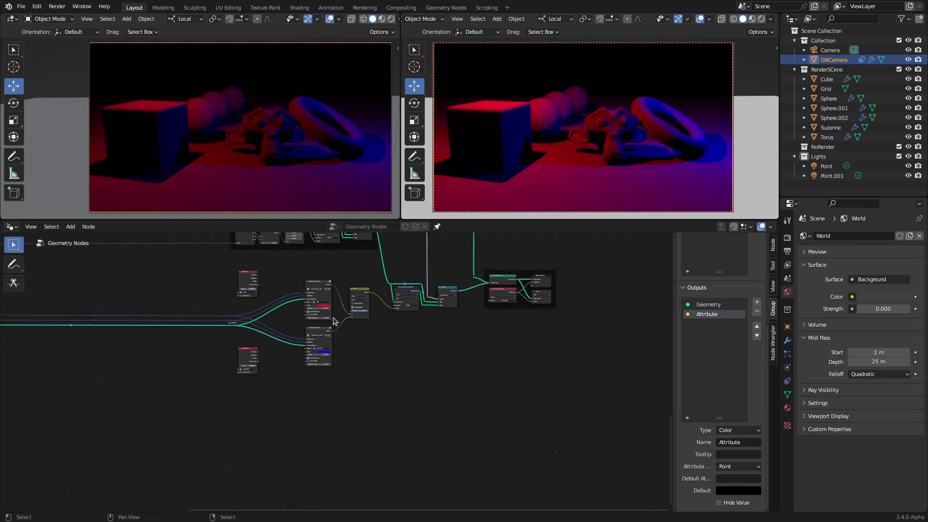
scroll(445, 397, "down", 1)
middle_click_drag(512, 379, 425, 401)
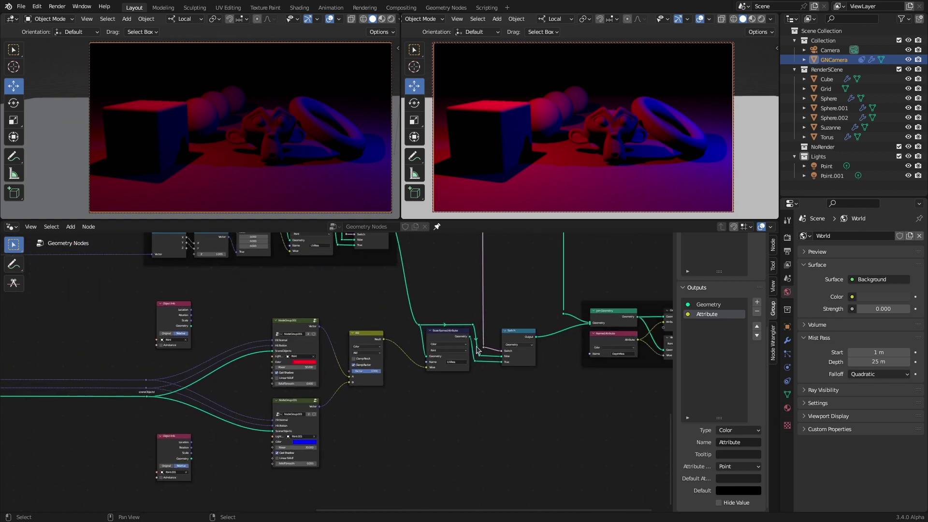
left_click_drag(403, 293, 548, 398)
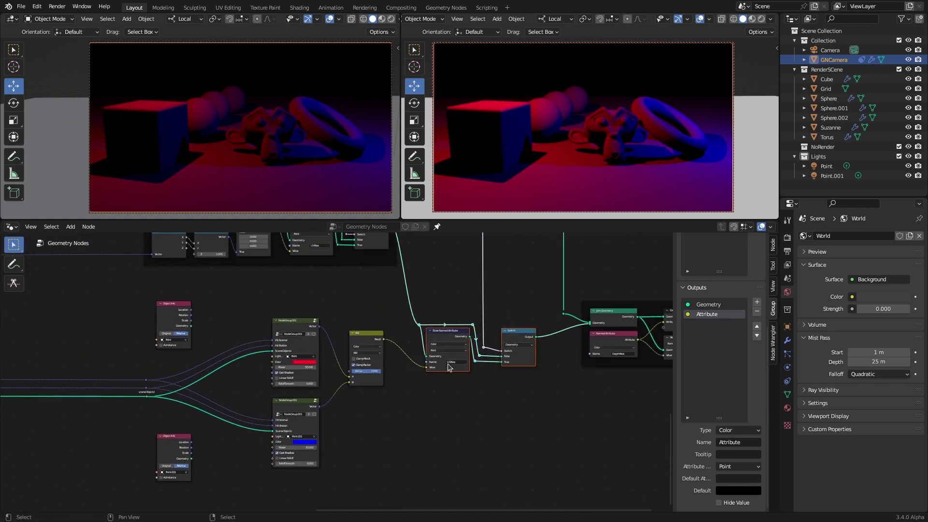
middle_click_drag(389, 391, 457, 392)
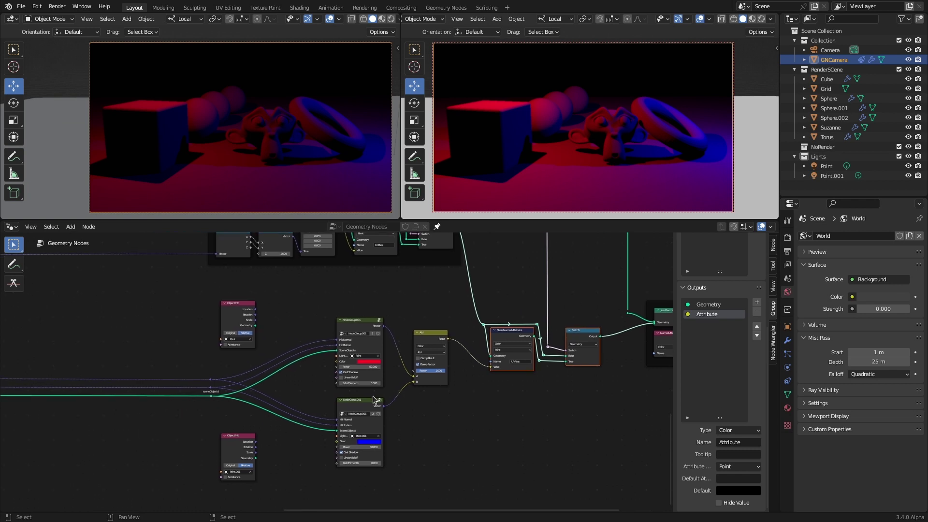
scroll(411, 339, "up", 2)
left_click(382, 297)
left_click_drag(180, 271, 220, 273)
scroll(245, 367, "up", 2)
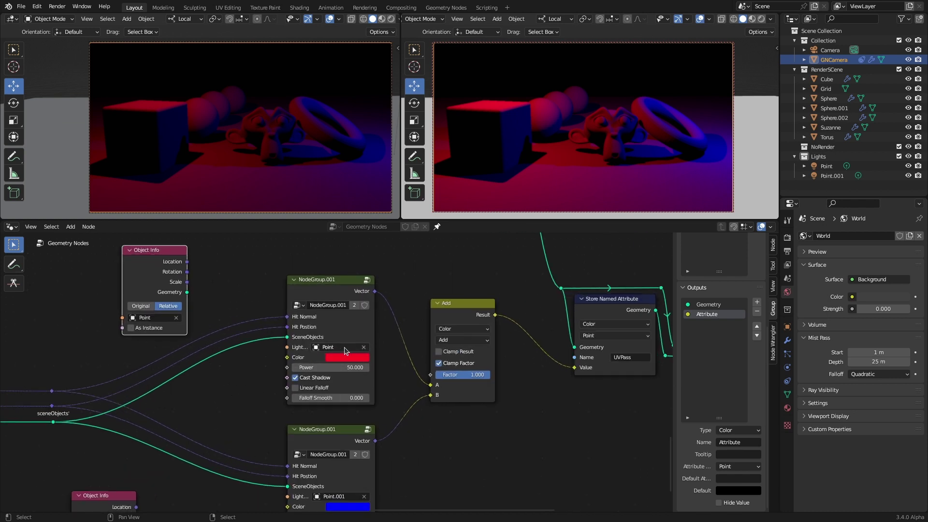
Step: Try Point.001 as the red light's object, then set it back to Point
left_click(336, 348)
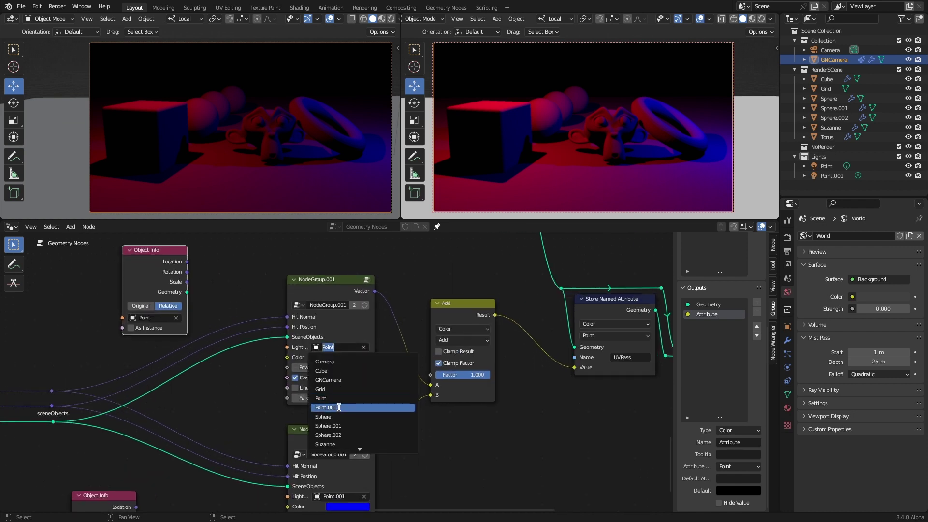
left_click(340, 408)
left_click(334, 348)
left_click(331, 398)
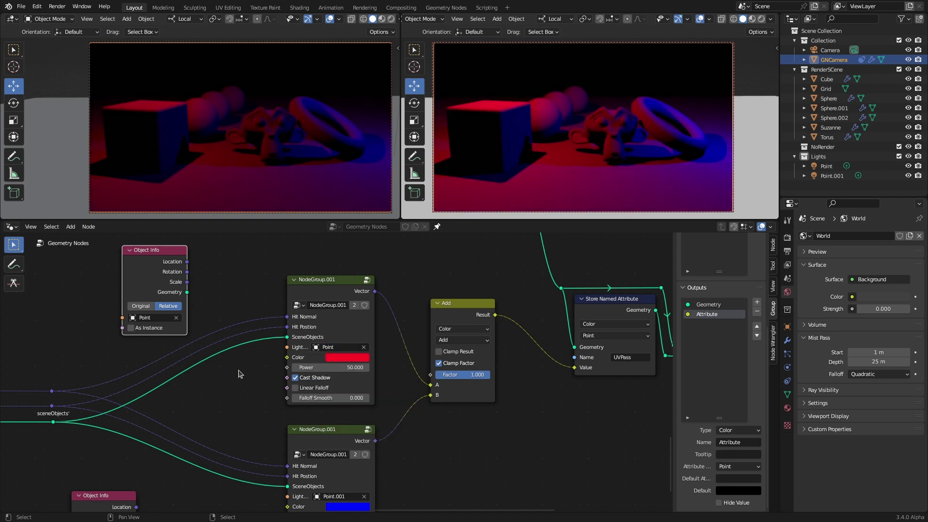
Step: Select the lower Object Info node and step inside NodeGroup.001
scroll(210, 379, "down", 2)
left_click(169, 440)
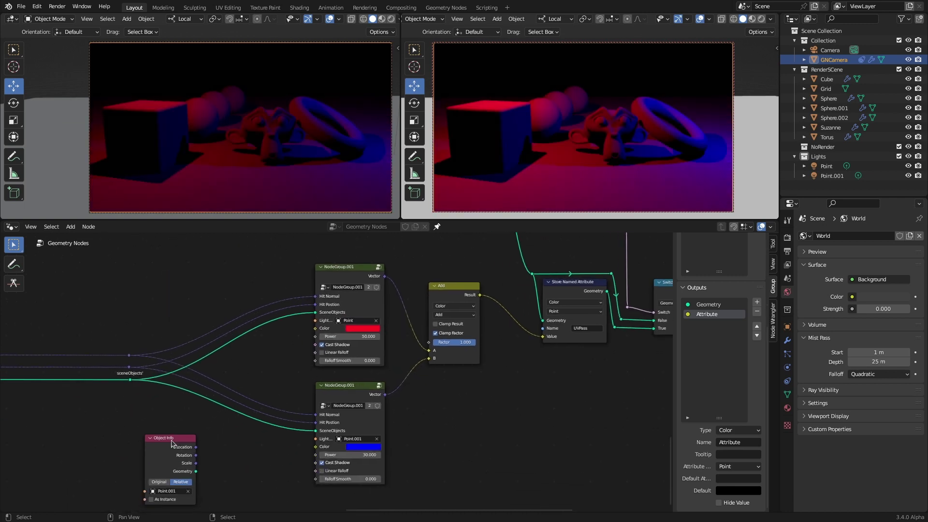
left_click(379, 267)
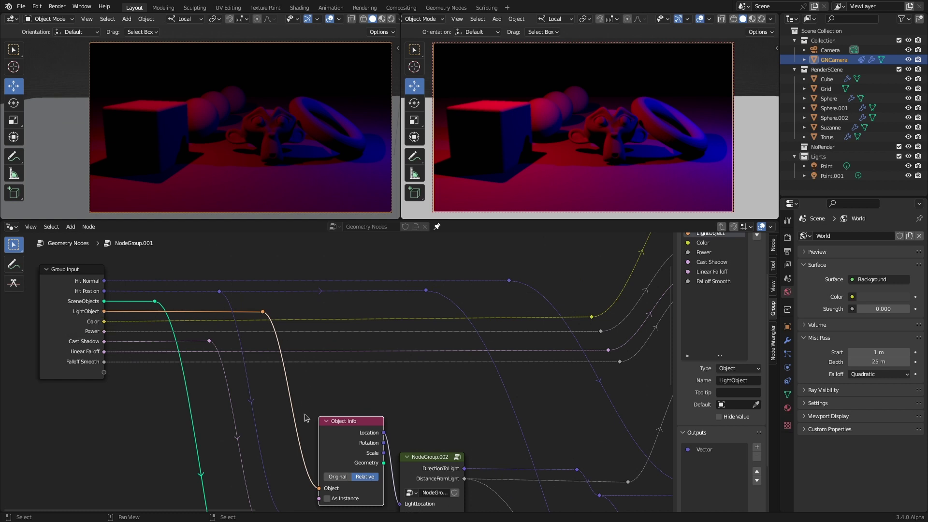
left_click_drag(333, 424, 329, 425)
scroll(334, 372, "down", 3)
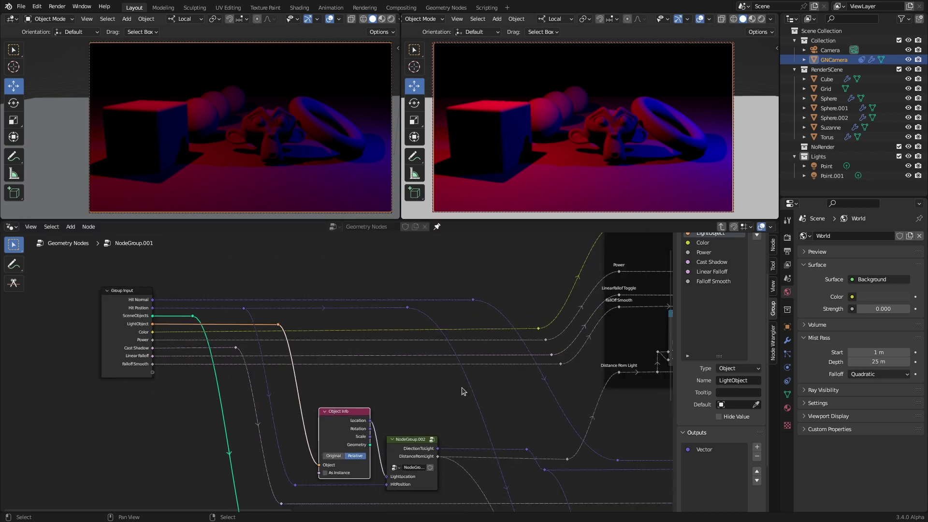
middle_click_drag(534, 358, 239, 388)
scroll(309, 377, "up", 3)
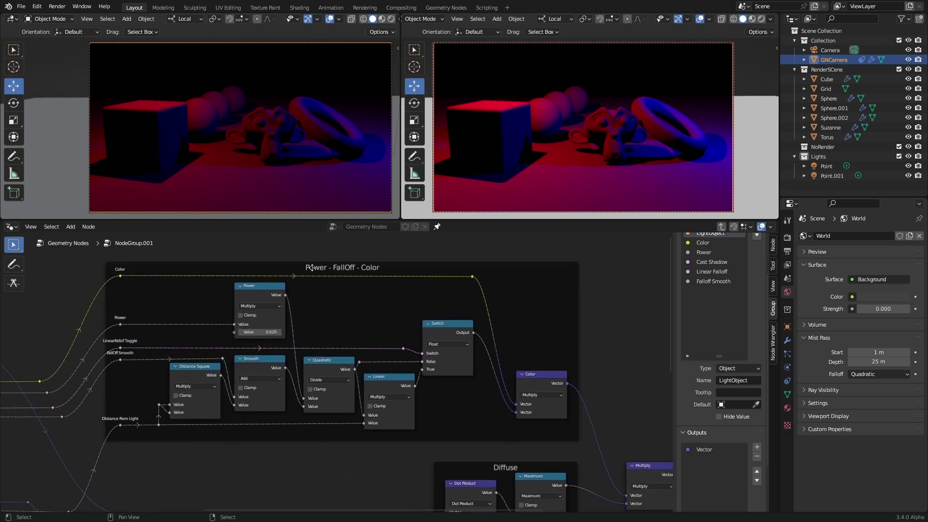
scroll(319, 460, "up", 3)
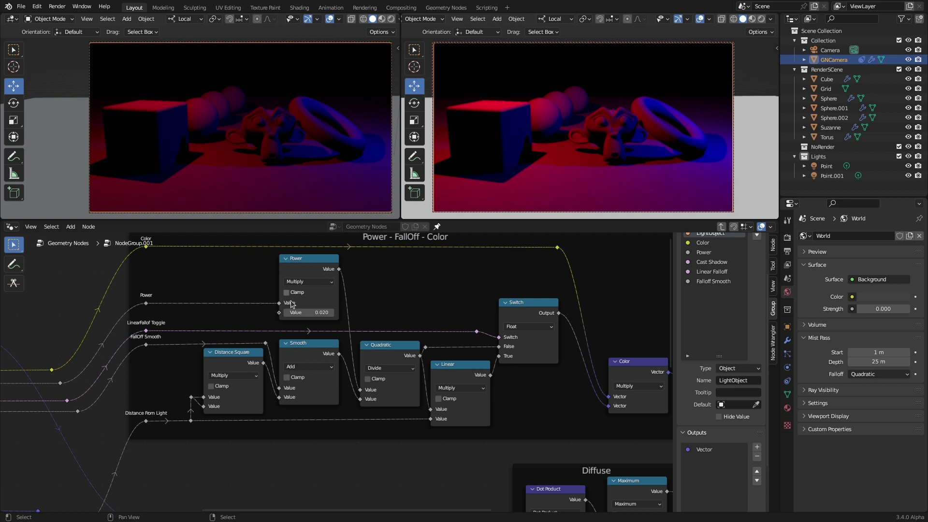
left_click(230, 358)
left_click(311, 347)
left_click(318, 269)
left_click(375, 347)
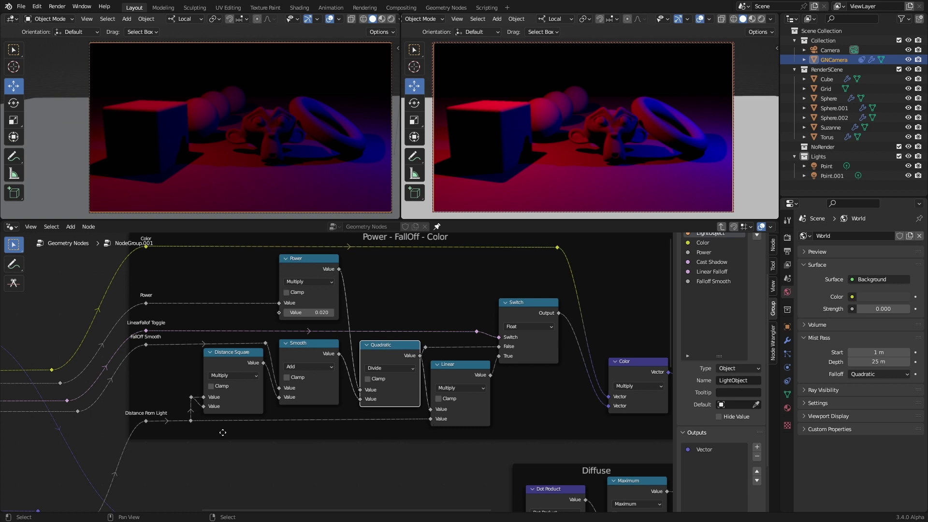
left_click(458, 370)
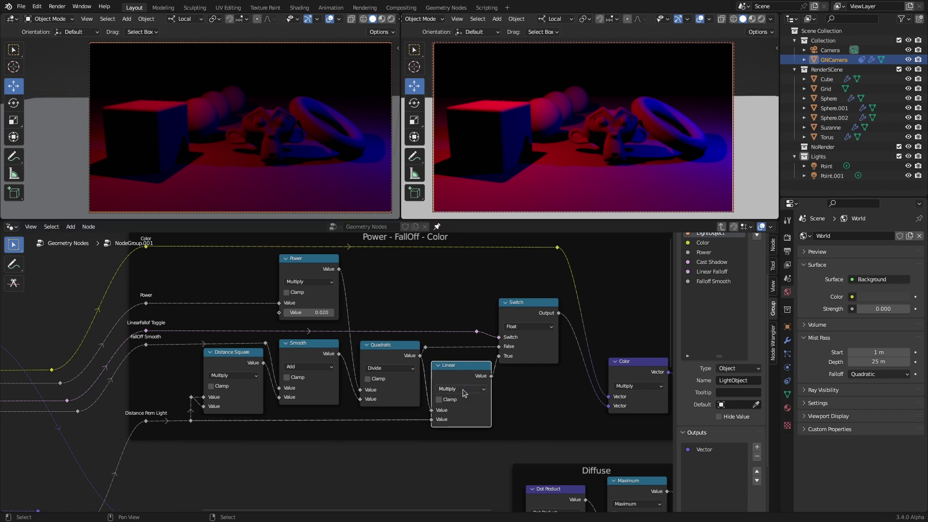
middle_click_drag(532, 391, 483, 387)
left_click_drag(470, 299, 476, 299)
scroll(401, 385, "down", 2)
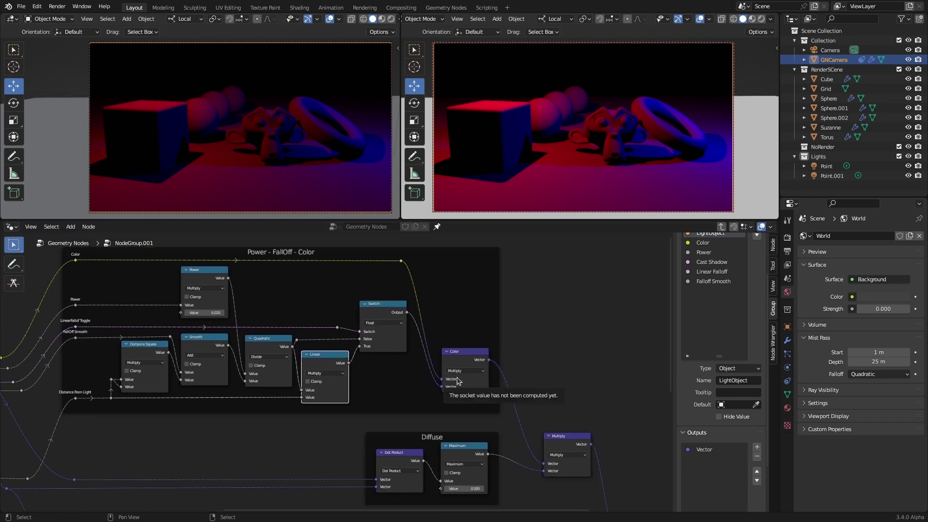
middle_click_drag(409, 414, 383, 313)
scroll(383, 313, "up", 2)
left_click(328, 344)
left_click(425, 333)
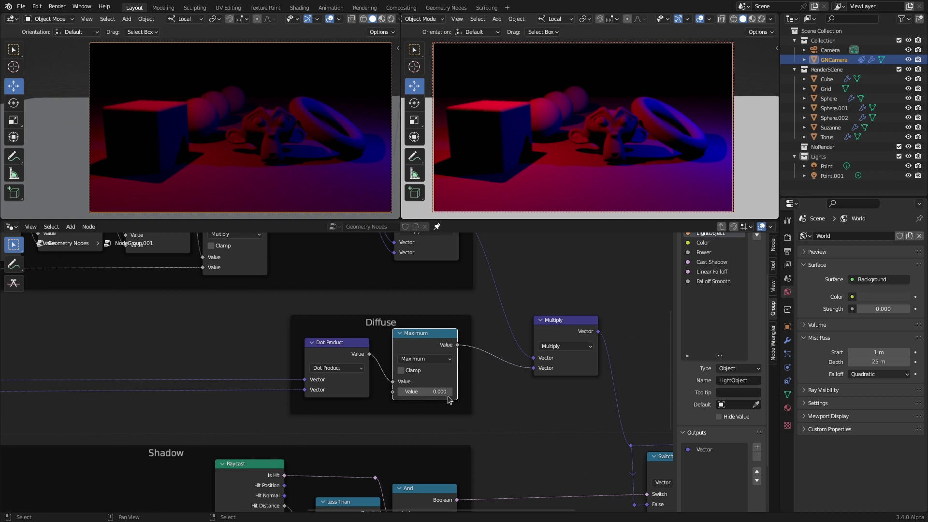
scroll(508, 396, "down", 1)
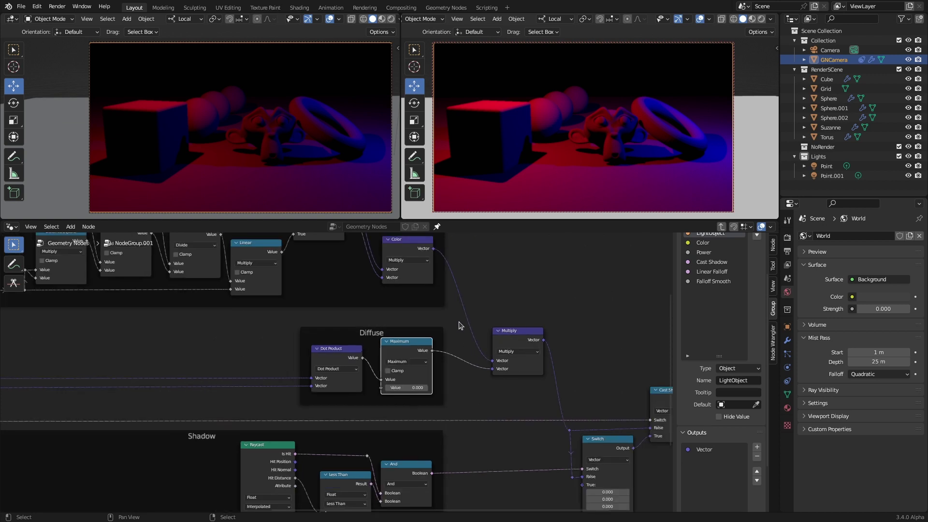
middle_click_drag(401, 380, 401, 358)
scroll(402, 359, "up", 3)
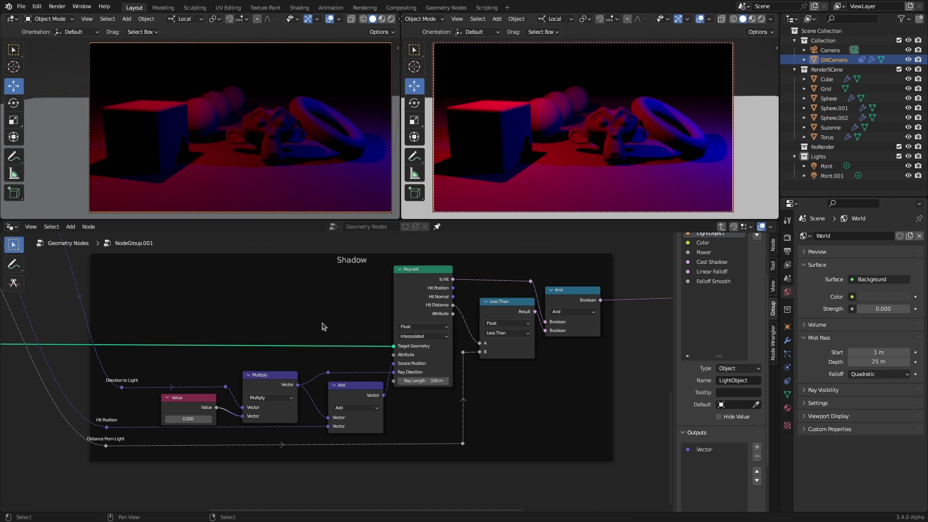
scroll(346, 364, "right", 10)
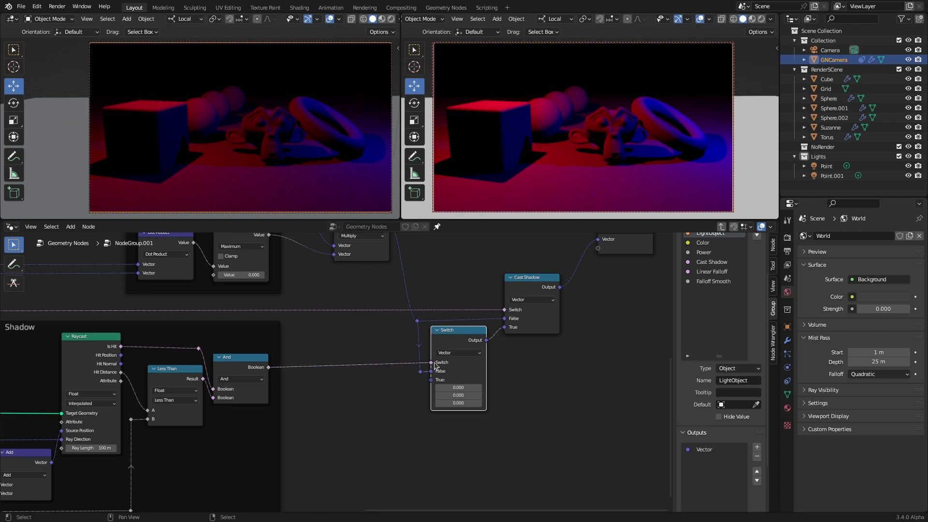
scroll(363, 373, "right", 5)
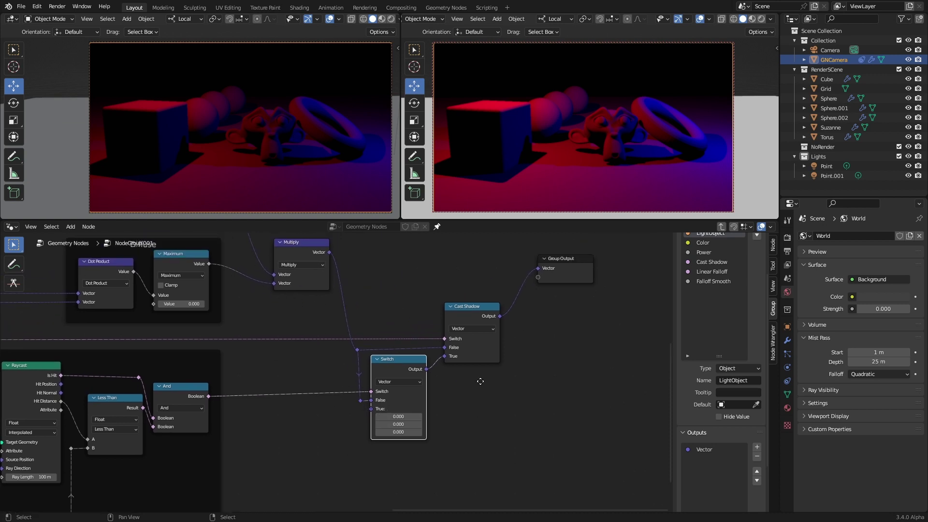
scroll(493, 382, "left", 2)
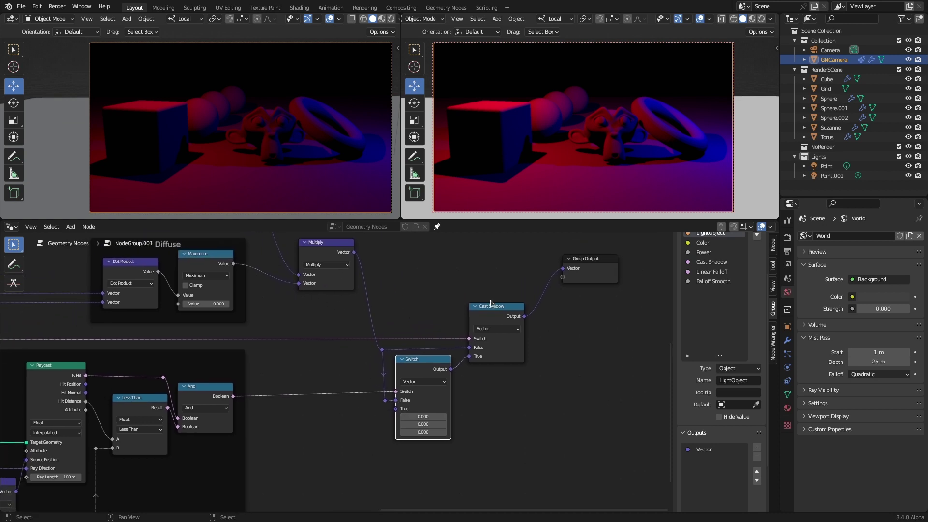
Step: Return to the main tree and toggle the red light's shadows off and back on
left_click(721, 227)
left_click(321, 342)
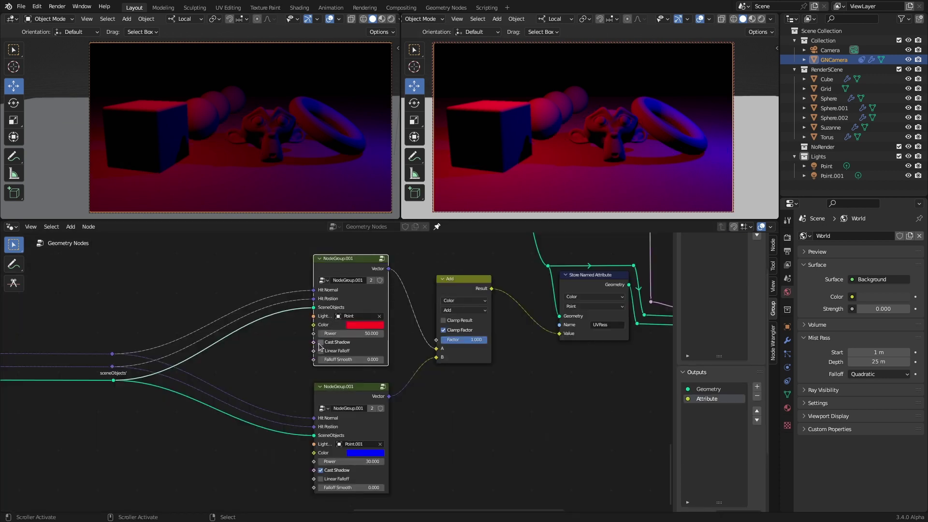
key("ctrl+z")
Step: Duplicate the blue light node below the others as a single-user group named SunLight
scroll(319, 357, "down", 2)
left_click(329, 361)
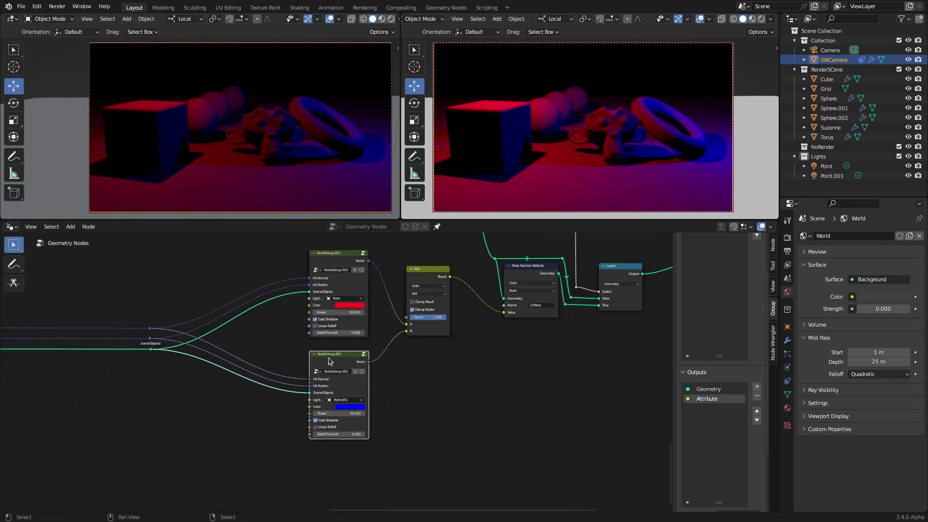
key("shift+d")
left_click(328, 458)
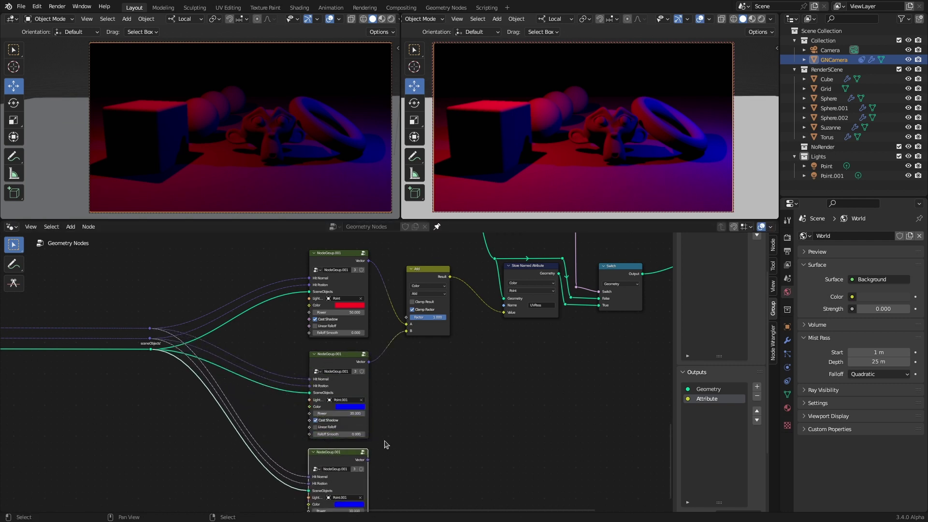
key("KP_Decimal")
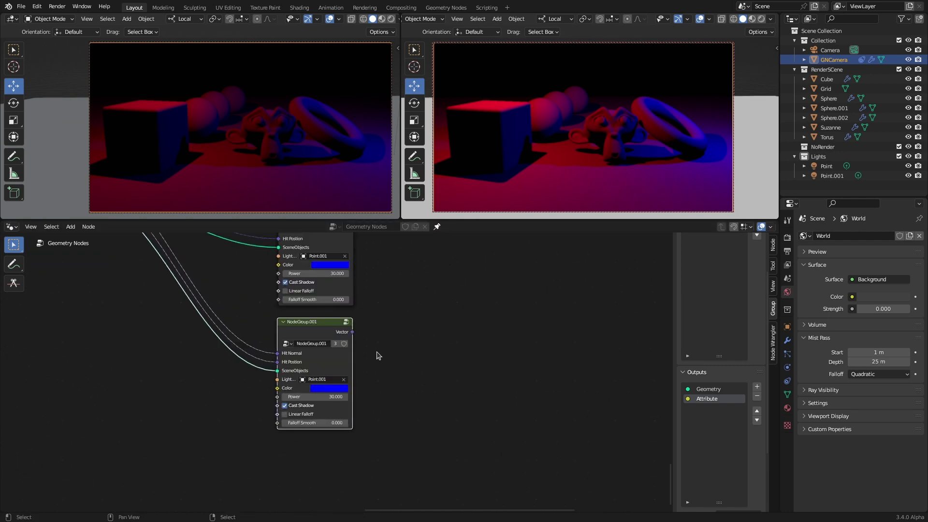
left_click(335, 327)
left_click(297, 327)
type("SunLight")
key("Return")
Step: Rename the shared light group to PointLight
scroll(306, 372, "up", 5, "shift")
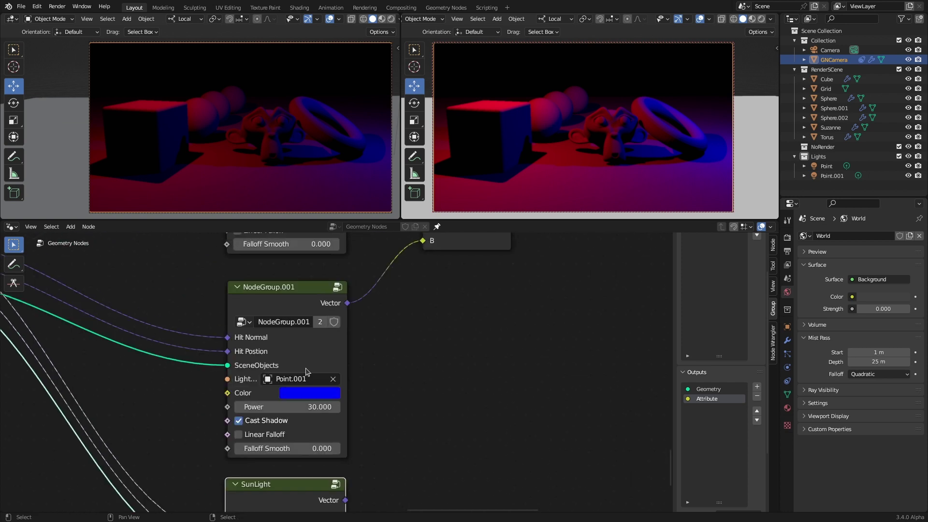
left_click(283, 321)
type("PointLight")
key("Return")
Step: Duplicate the Add node, link SunLight into it, and feed the result into Store Named Attribute
key("Home")
key("shift+d")
left_click(389, 387)
left_click_drag(310, 482, 372, 453)
left_click_drag(424, 389, 469, 310)
Step: Set the right view to rendered shading and the viewport lighting to flat
left_click(762, 19)
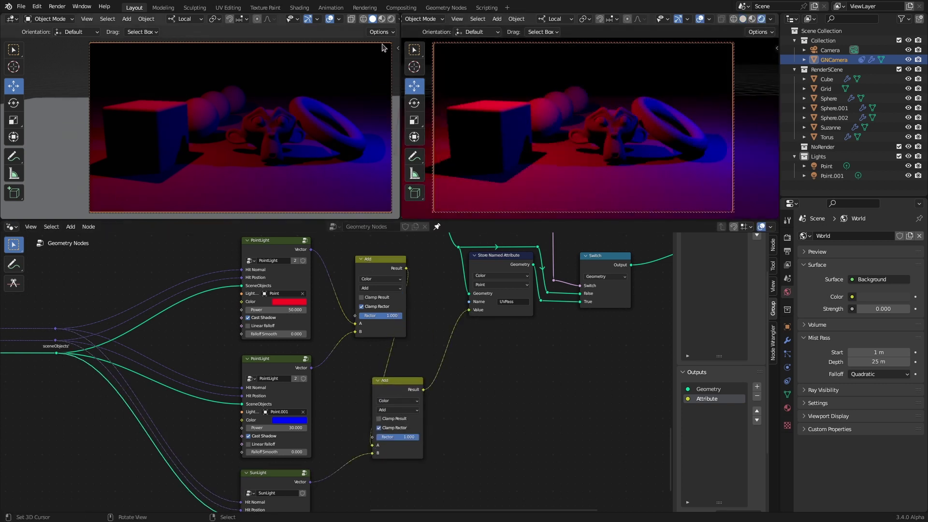
scroll(389, 22, "down", 1)
left_click(392, 19)
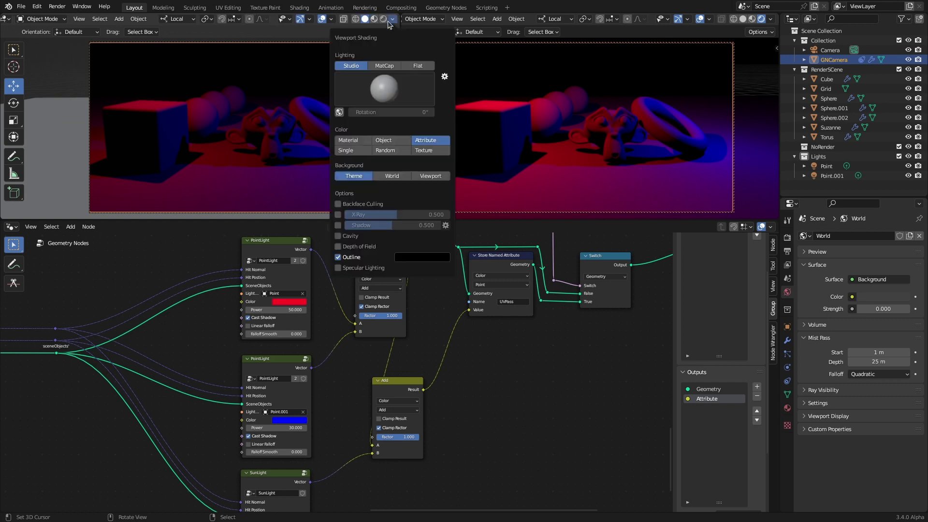
left_click(422, 65)
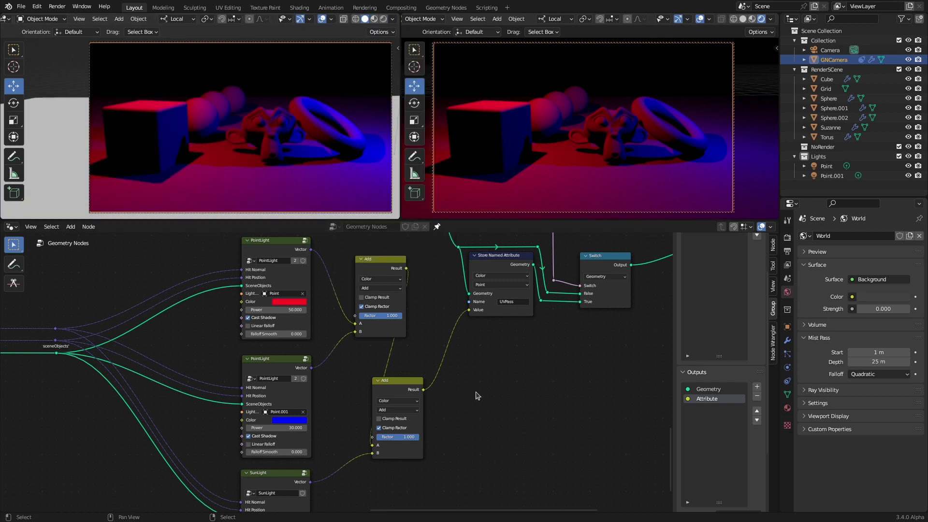
mouse_move(199, 145)
middle_mouse_down()
mouse_move(251, 149)
mouse_move(208, 160)
middle_mouse_up()
Step: Add a Sun light to the scene and place it
key("shift+a")
left_click(245, 252)
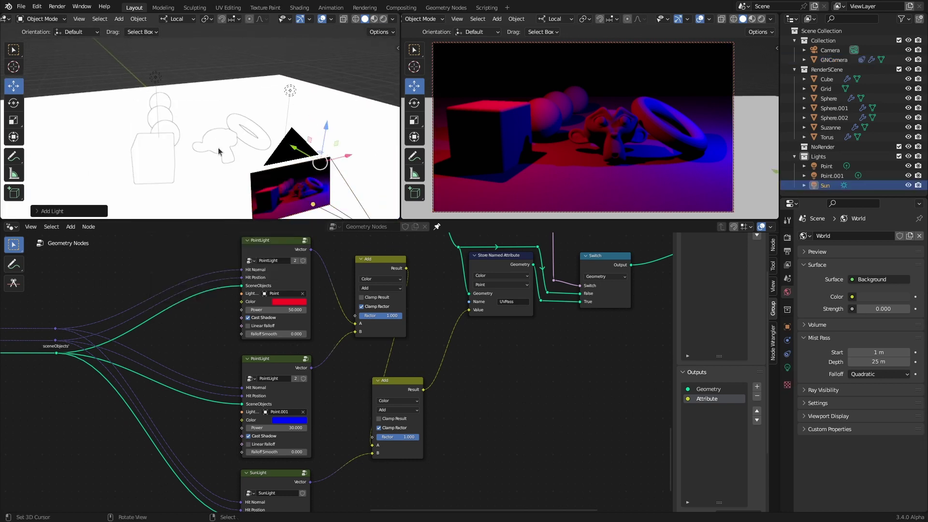
key("g")
left_click(235, 128)
middle_click_drag(234, 128, 232, 83)
Step: Set the SunLight node's Light object to Sun
middle_click_drag(227, 483, 218, 368)
scroll(217, 416, "up", 3)
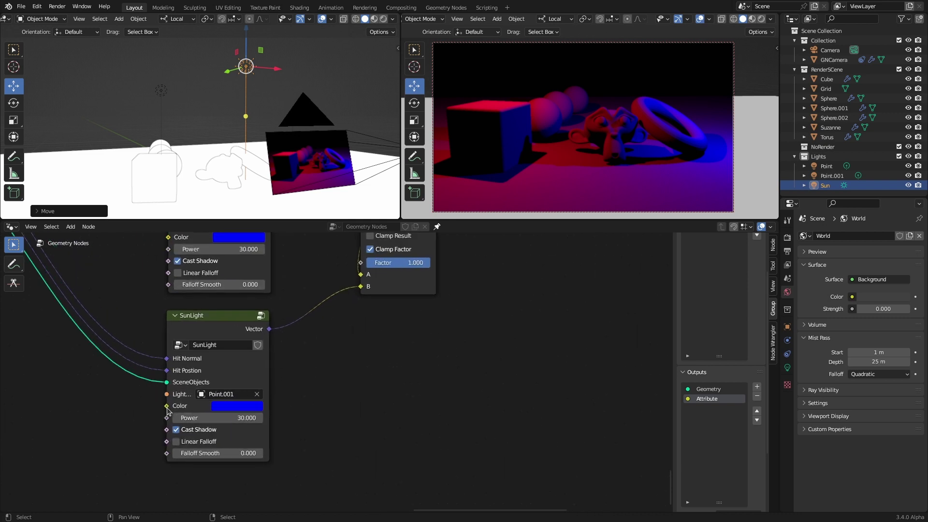
left_click(222, 395)
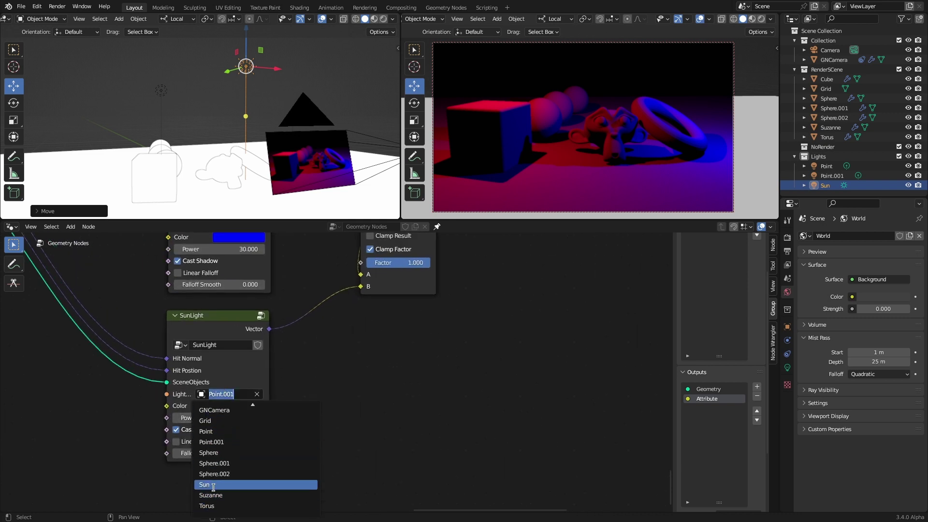
left_click(214, 485)
Step: Set both point lights' Power to 0
middle_click_drag(303, 263, 316, 411)
middle_click_drag(319, 347, 322, 400)
key("BackSpace")
key("BackSpace")
left_click(827, 166)
left_click(832, 175)
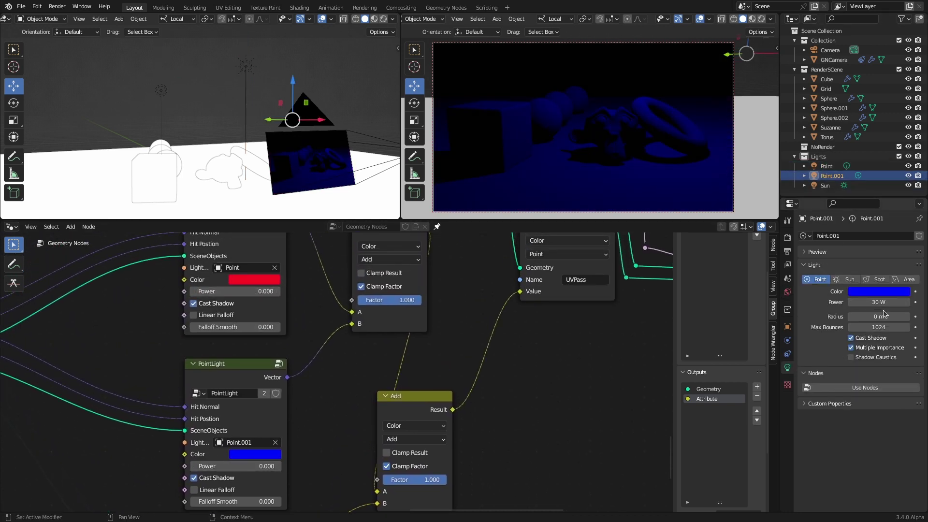
Step: Drop the Sun's white colour onto the SunLight node's Color input
left_click(824, 185)
middle_click_drag(484, 435, 510, 238)
left_click_drag(867, 295, 280, 431)
middle_click_drag(406, 358, 406, 426)
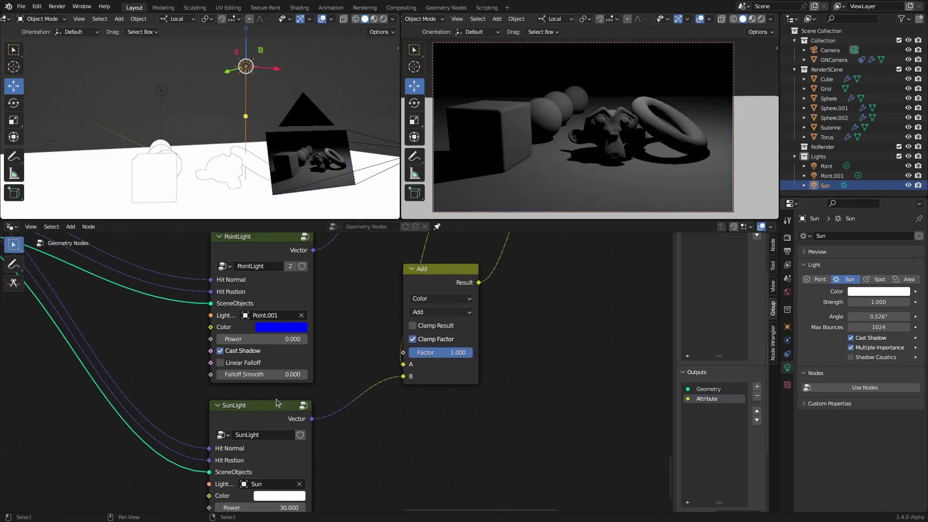
Step: Enter the SunLight node group, centre its nodes, and render the right view
left_click(304, 408)
scroll(182, 346, "down", 6)
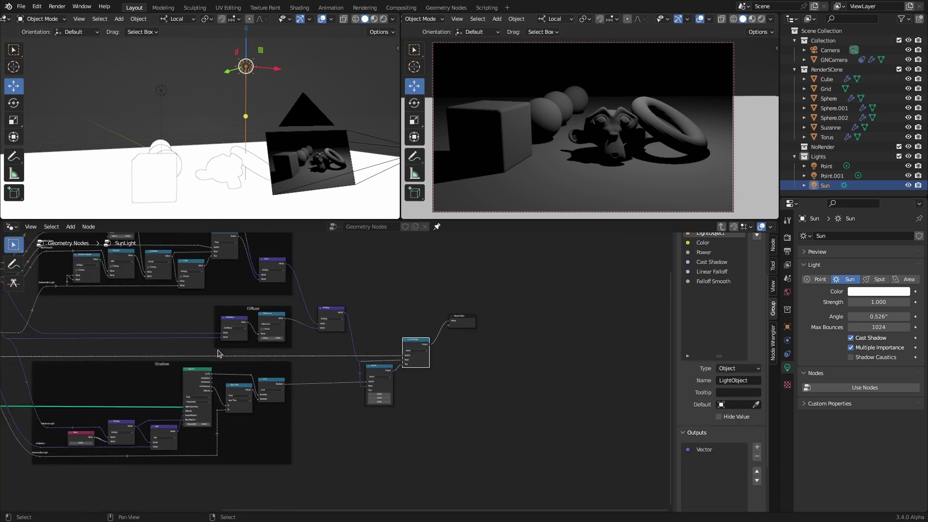
scroll(182, 345, "down", 1)
middle_click_drag(183, 346, 340, 386)
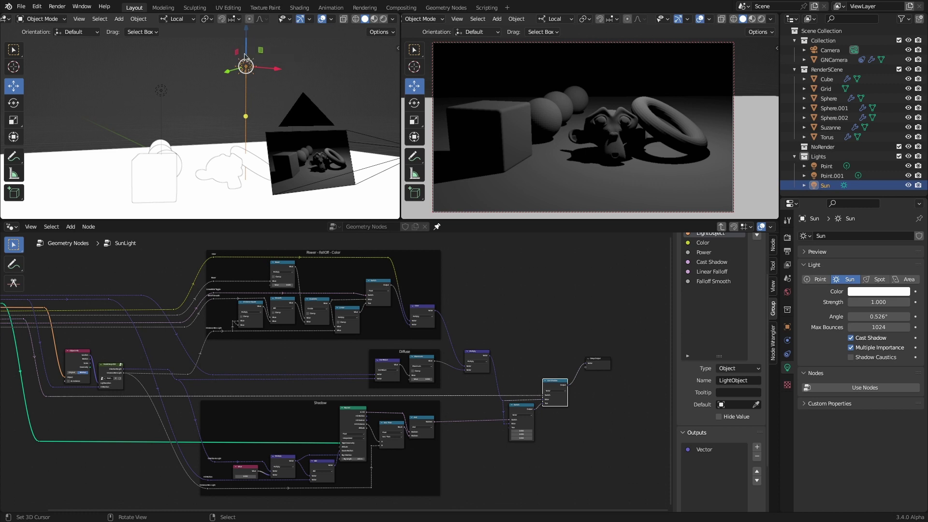
left_click(762, 18)
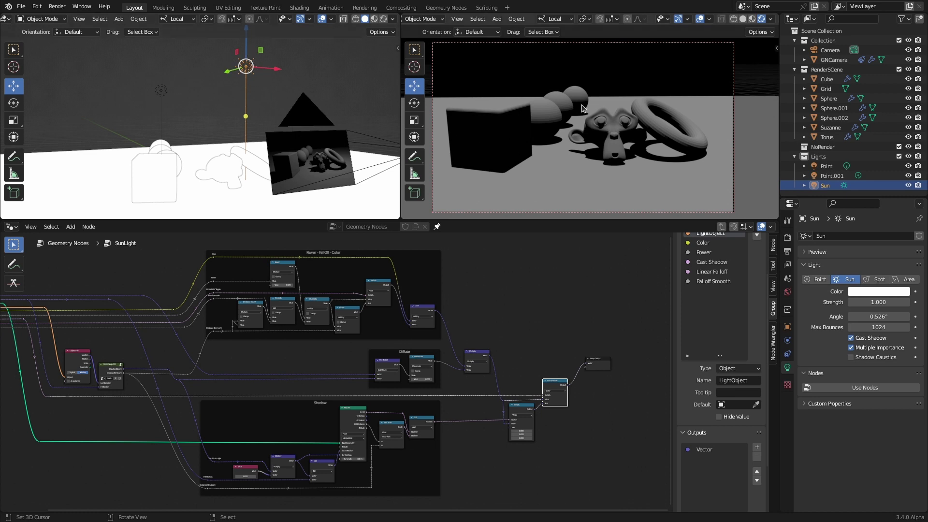
Step: Move and rotate the Sun light to recast the shadows, then reselect it
key("g")
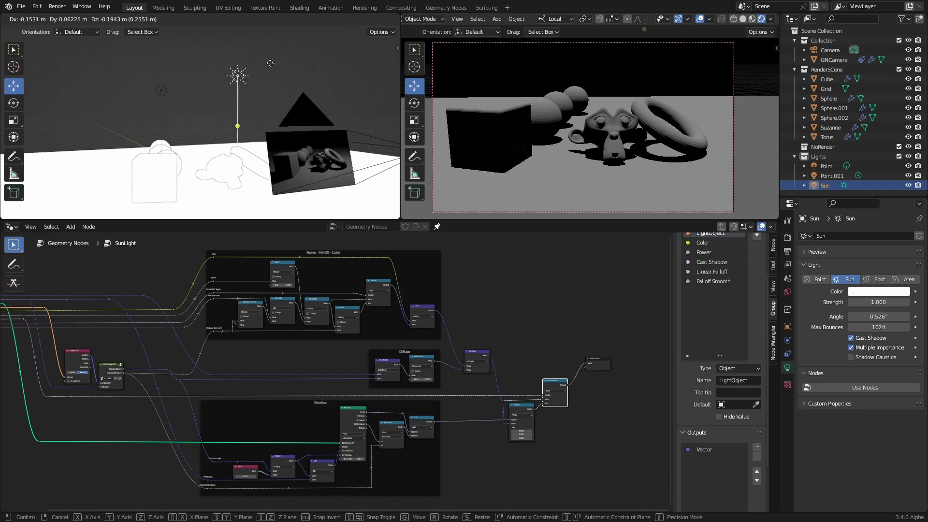
left_click(316, 58)
left_click(14, 103)
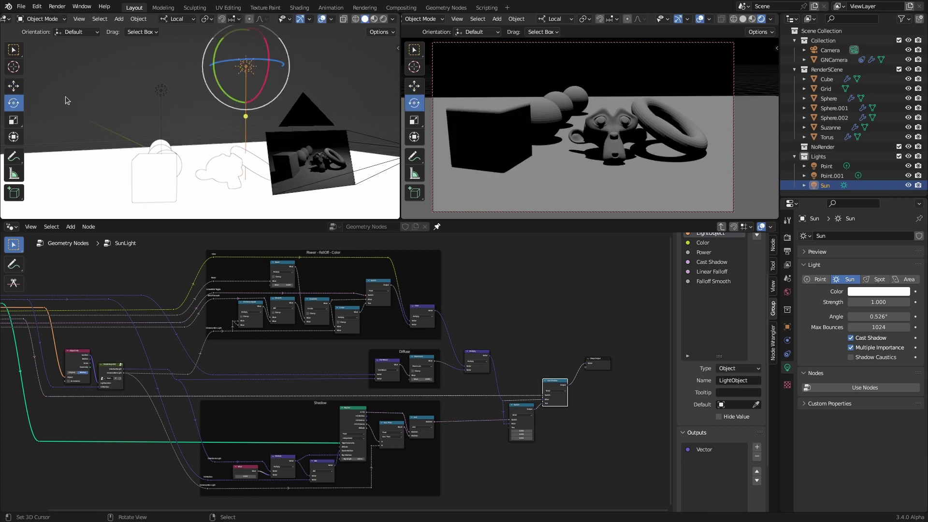
key("r")
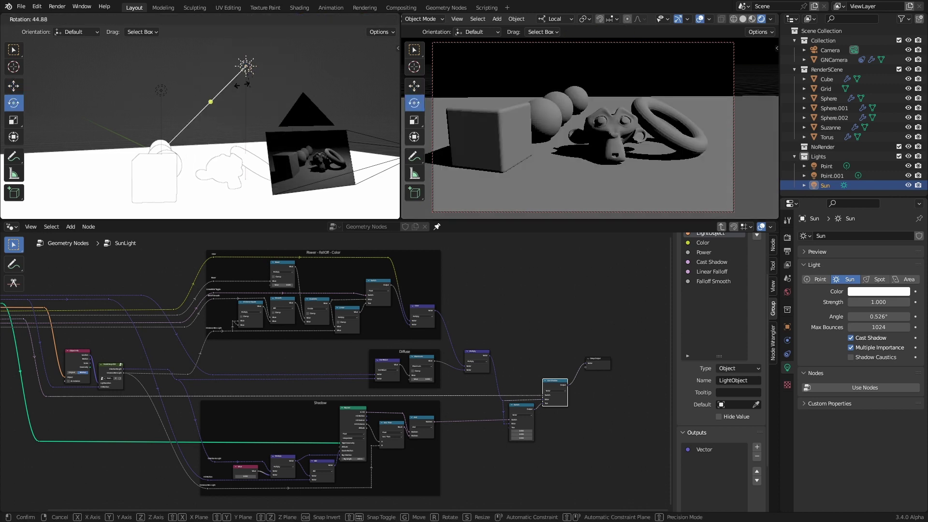
left_click(292, 112)
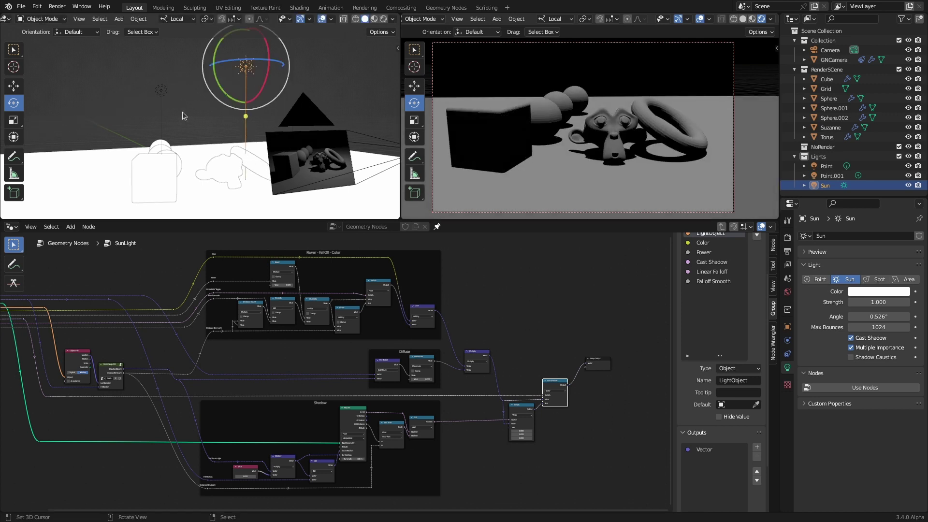
left_click(162, 91)
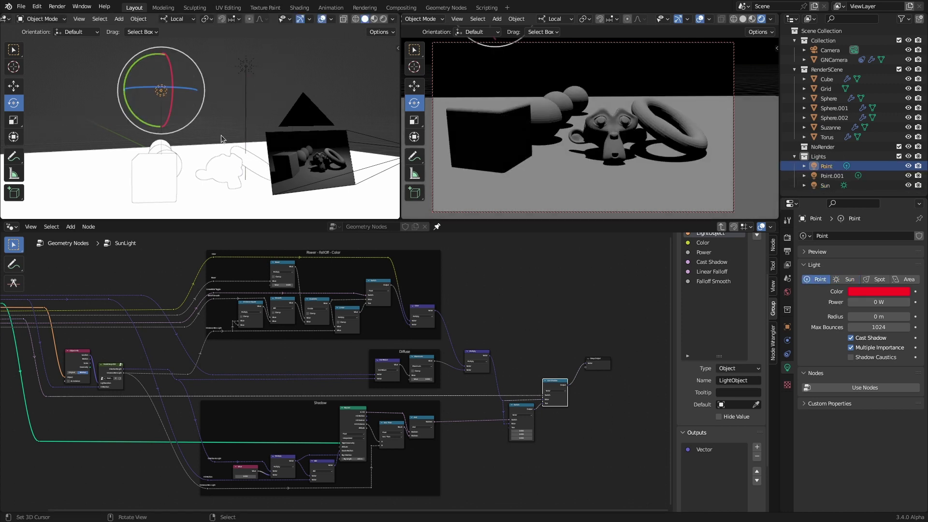
left_click(161, 90)
left_click(246, 66)
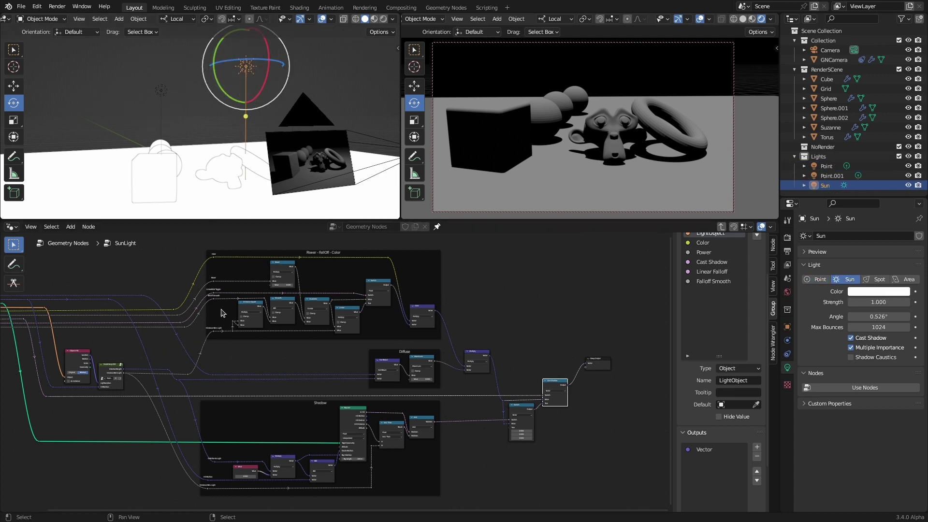
Step: Link Power straight to the Color node and delete the falloff and Distance Square nodes
scroll(256, 333, "up", 4)
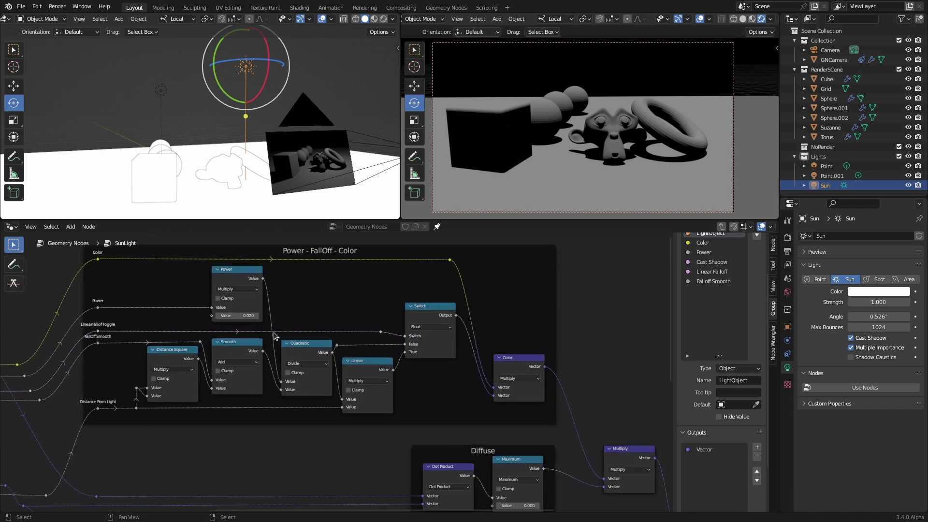
left_click_drag(264, 279, 465, 418)
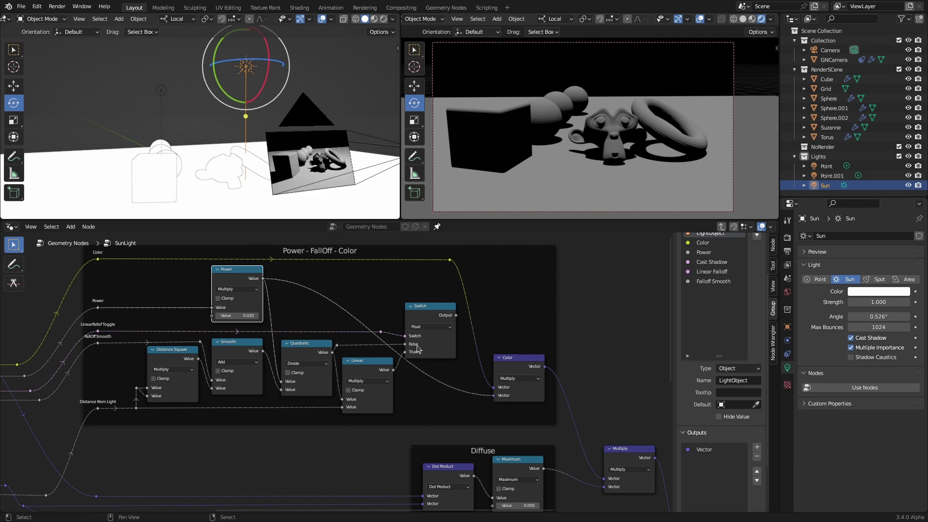
left_click(428, 310)
key("x")
left_click(367, 361)
key("x")
left_click(237, 342)
key("x")
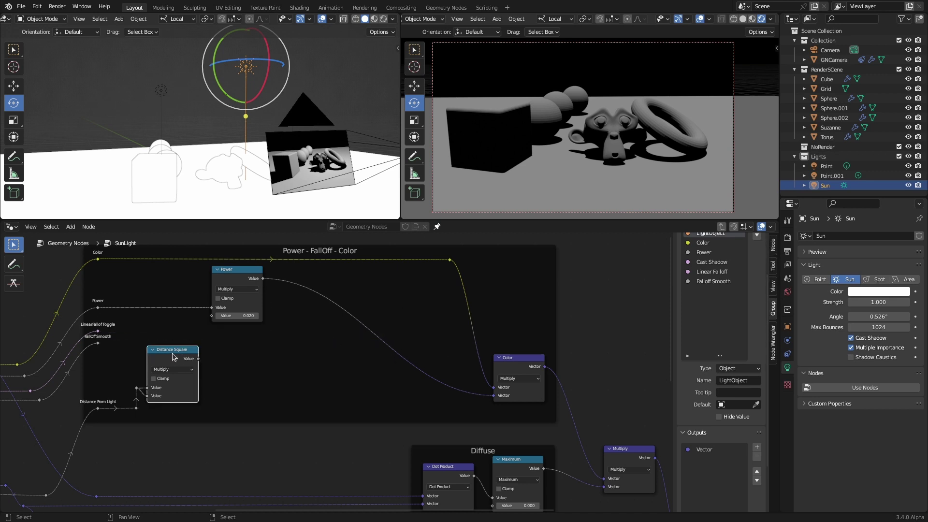
left_click(158, 372)
key("x")
Step: Centre on the Shadow frame and wire Raycast's Is Hit directly into the Switch
scroll(197, 338, "down", 2)
scroll(251, 355, "down", 3)
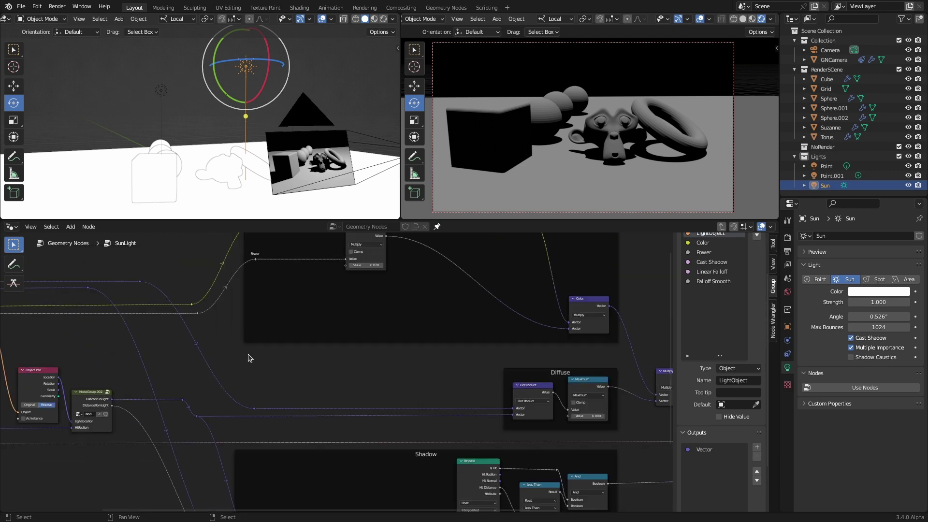
scroll(225, 341, "up", 3)
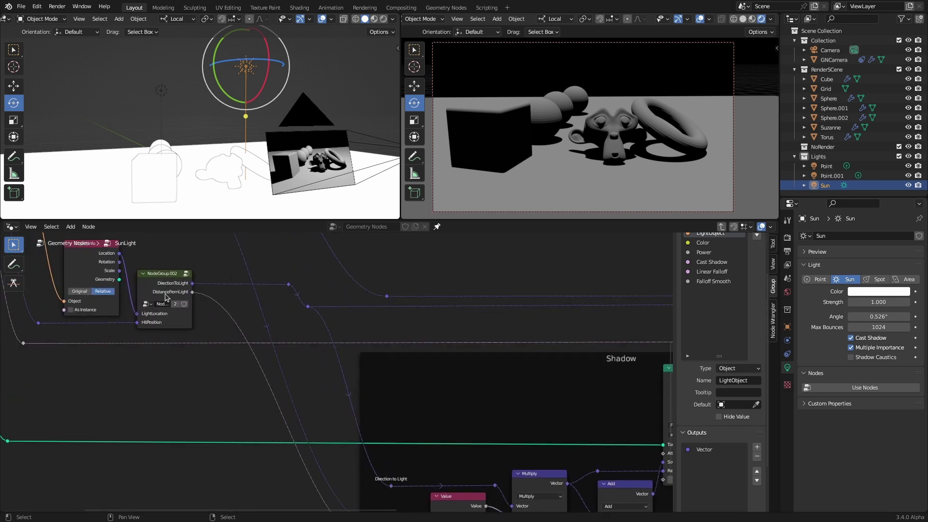
left_click(424, 433)
key("KP_Decimal")
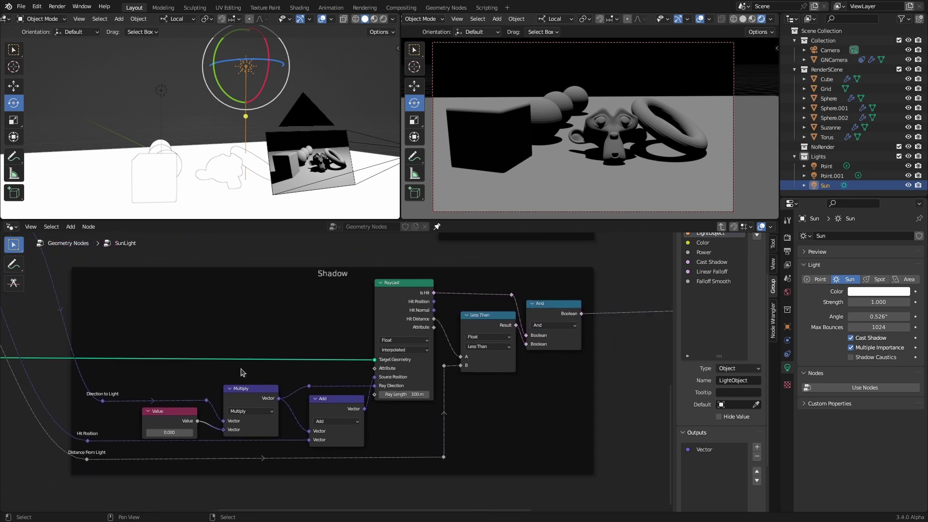
middle_click_drag(349, 375, 294, 402)
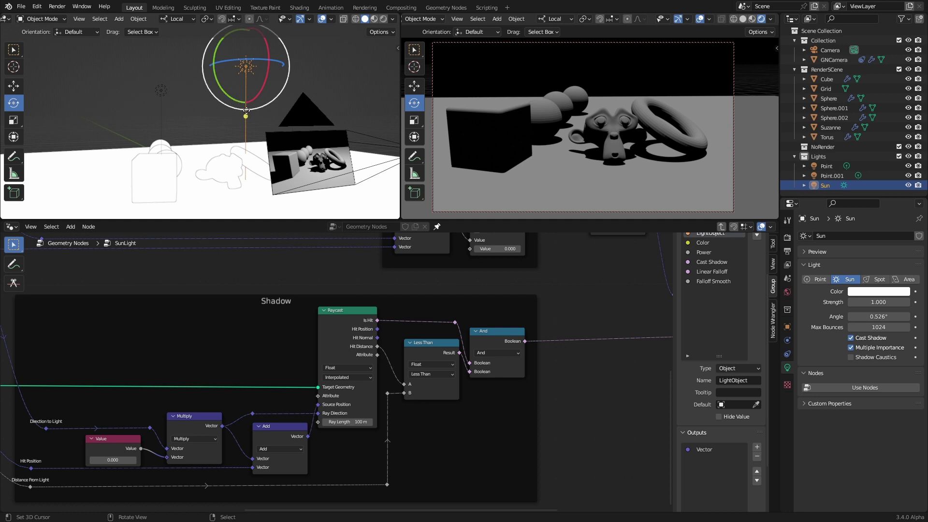
left_click(21, 84)
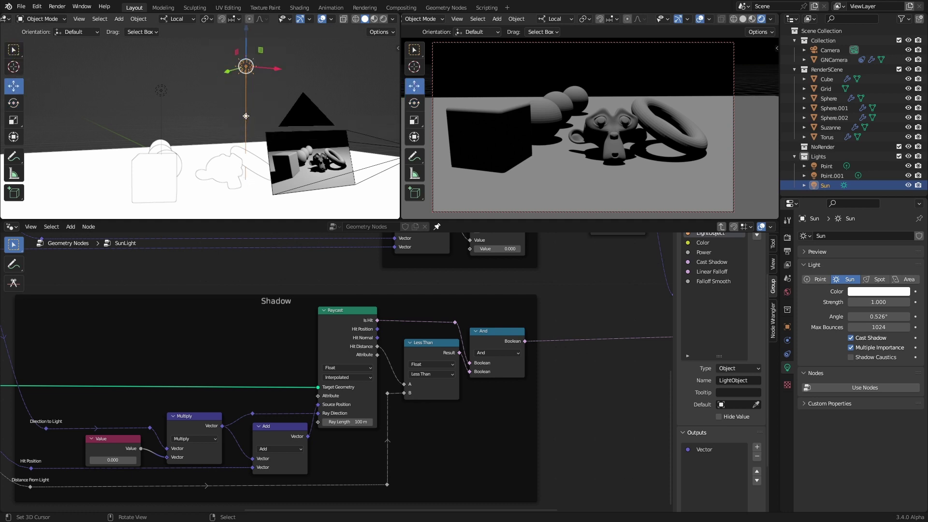
scroll(254, 85, "down", 3)
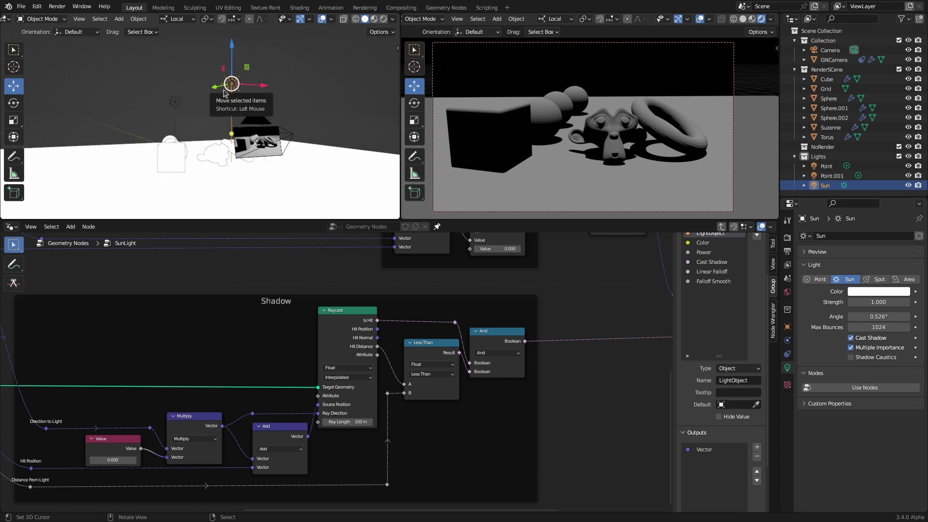
middle_click_drag(485, 337, 323, 341)
left_click_drag(284, 312, 595, 328)
Step: Delete the And and Less Than nodes
left_click(397, 331)
key("x")
left_click(340, 344)
key("x")
middle_click_drag(294, 477, 309, 341)
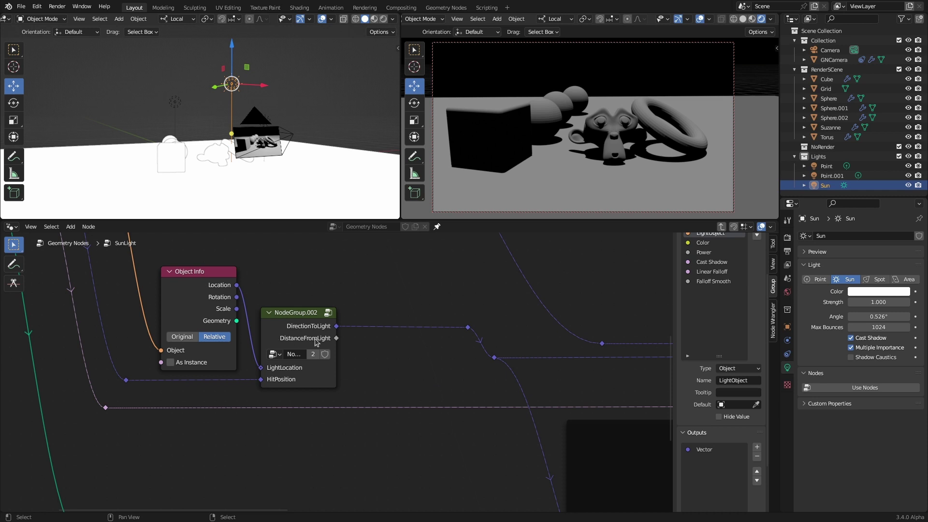
Step: Delete the NodeGroup.002 light-direction node from the SunLight group
scroll(386, 397, "down", 2)
middle_click_drag(373, 375, 320, 364)
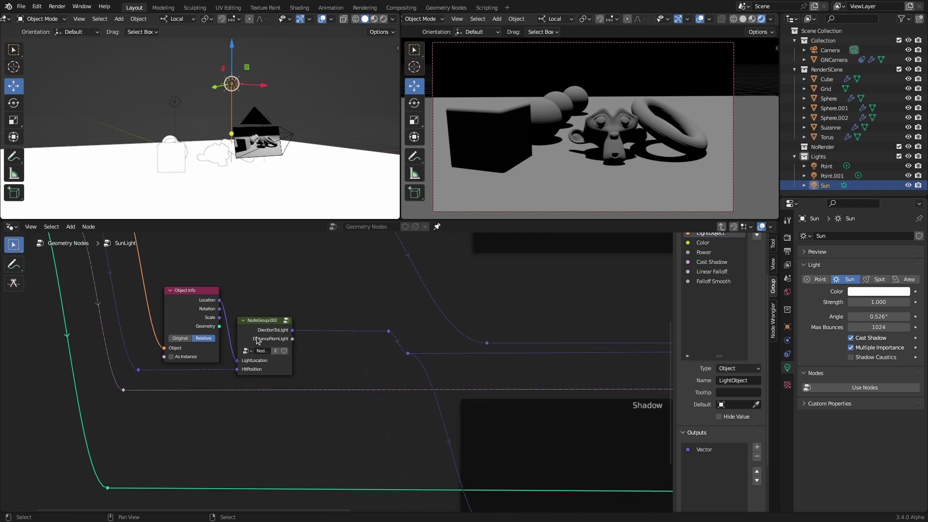
mouse_move(284, 333)
left_click(263, 325)
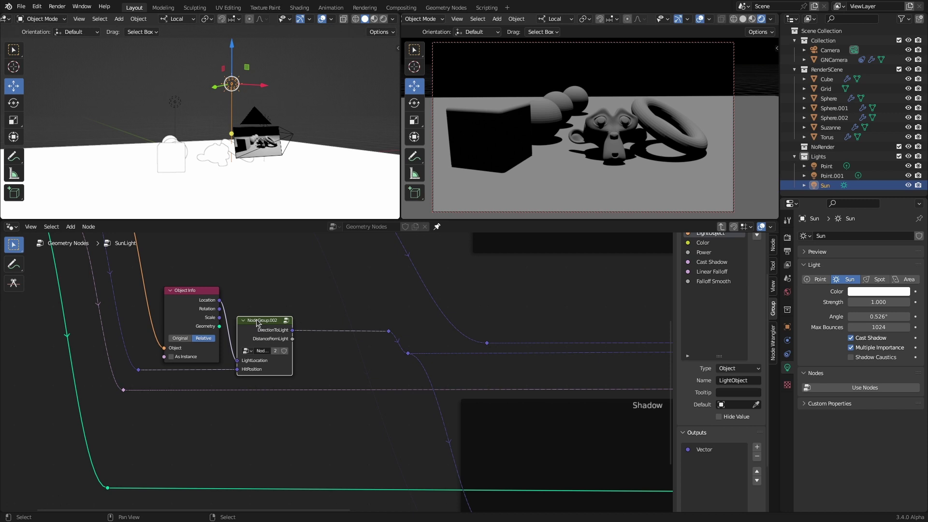
key("x")
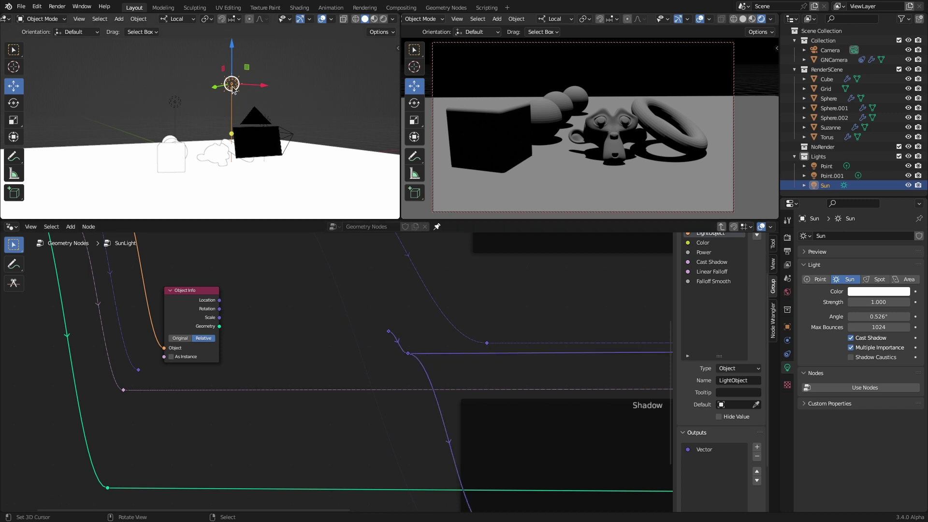
Step: Show the Sun's transform values in the 3D view's side panel
key("n")
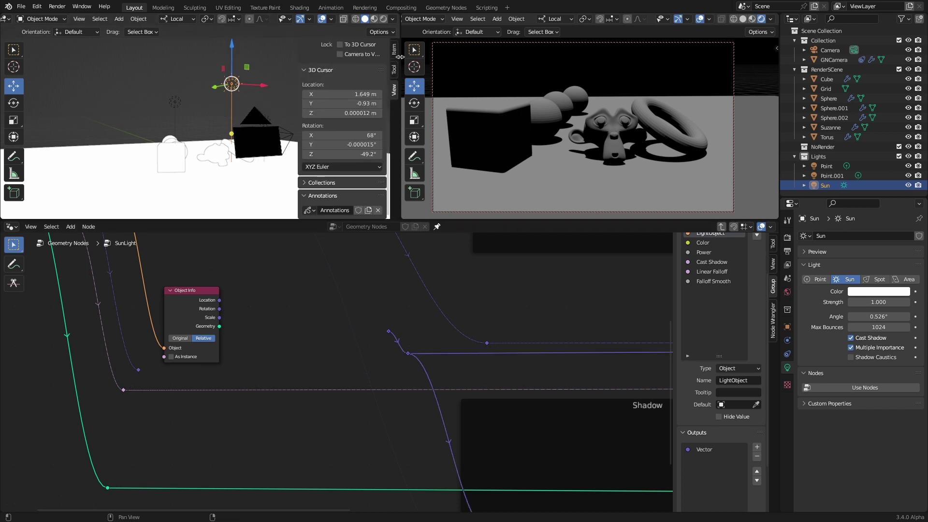
left_click(394, 50)
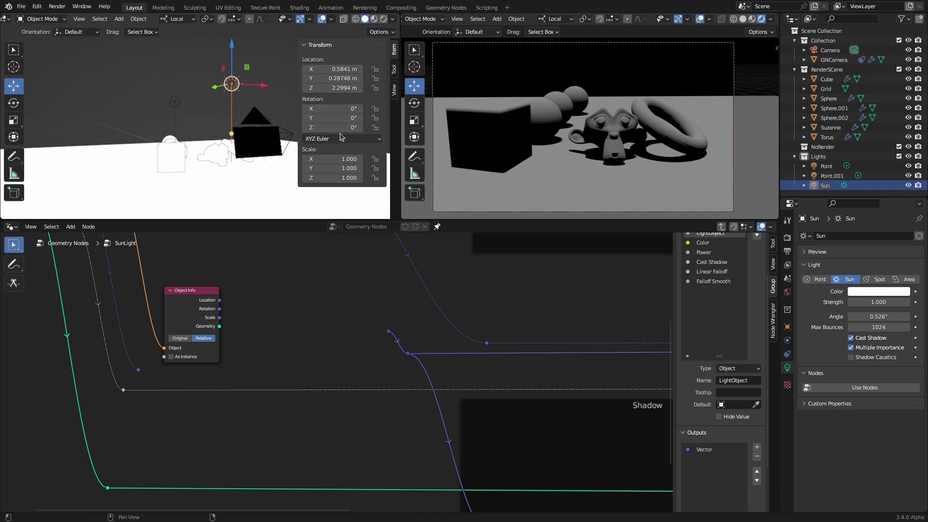
middle_click_drag(140, 104, 202, 92)
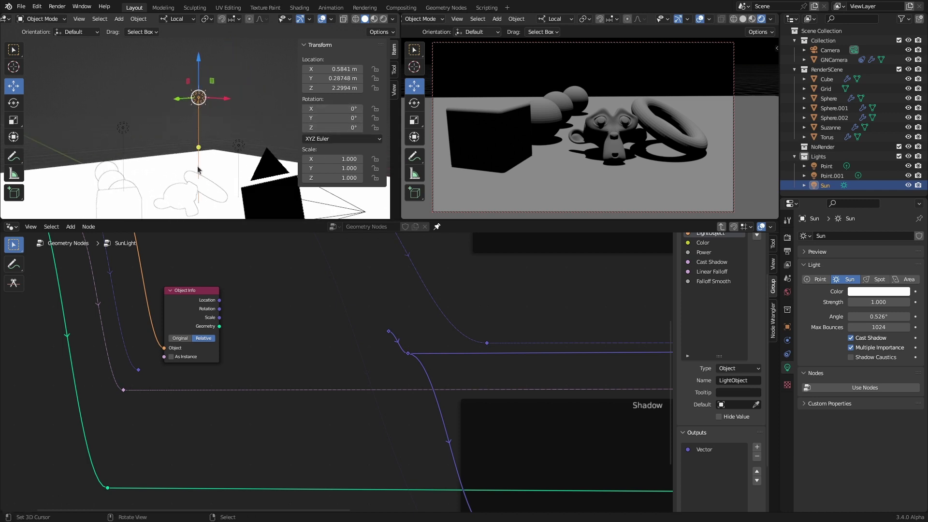
Step: Add a Vector node with Z set to -1
scroll(253, 304, "up", 4, "shift")
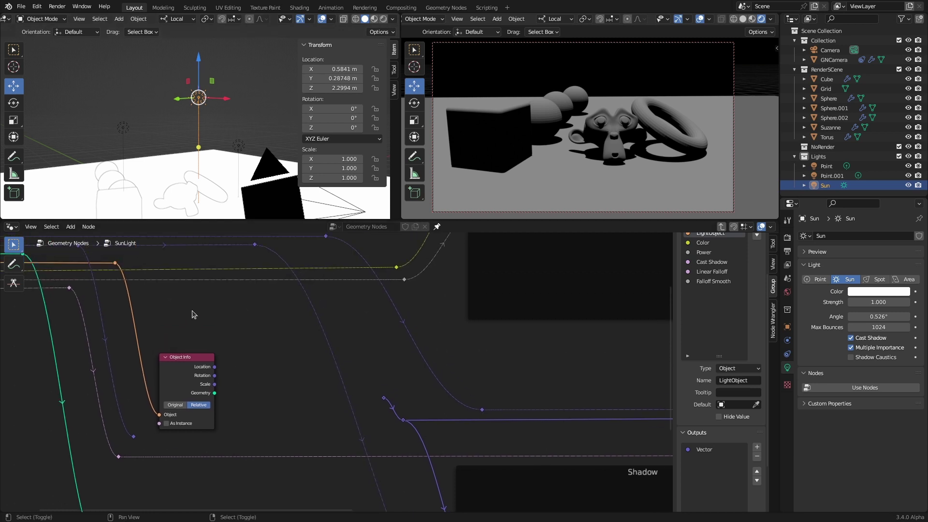
key("shift+a")
type("vec")
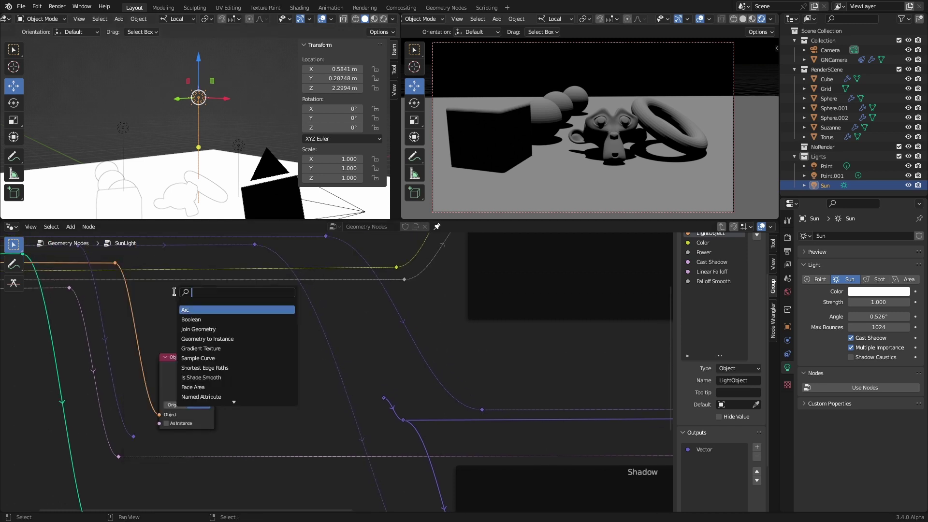
key("Return")
left_click(170, 321)
double_click(189, 336)
type("-1")
key("Return")
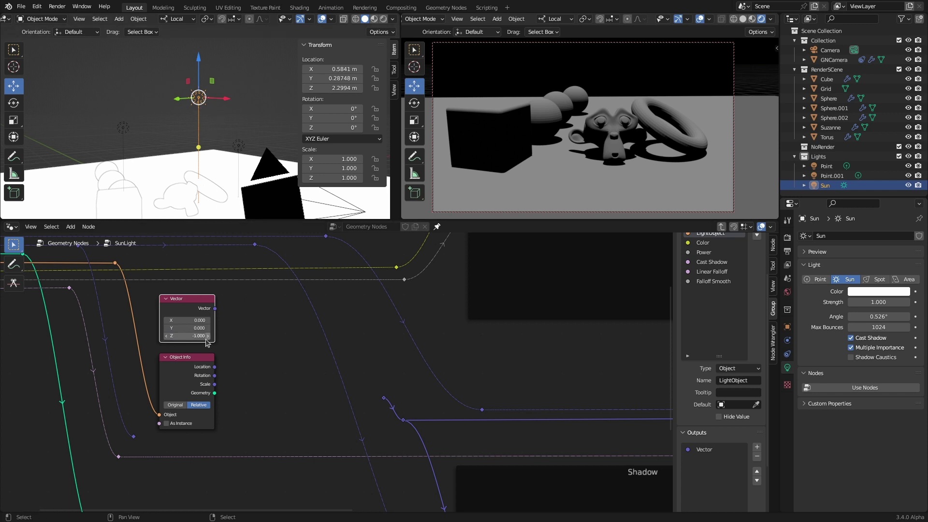
left_click_drag(187, 303, 189, 305)
Step: Tilt the Sun to -26.2° around its X axis
left_click(13, 103)
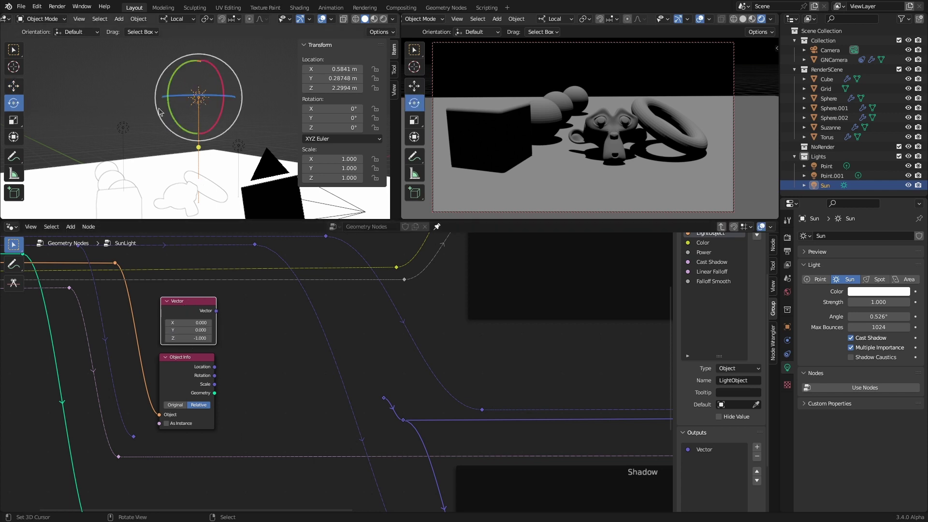
left_click_drag(220, 114, 221, 140)
left_click_drag(227, 195, 225, 188)
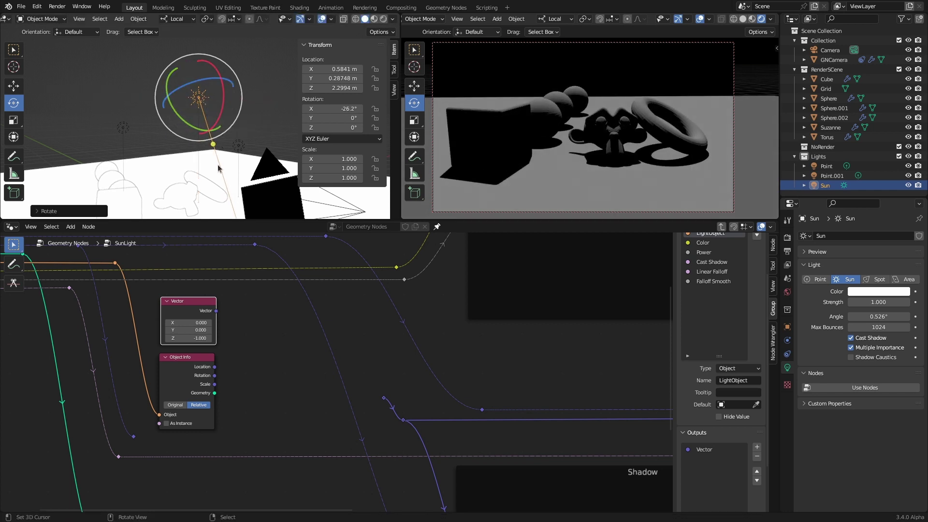
Step: Add a Euler Vector Rotate fed by the Vector and Object Info Rotation, outputting downstream
left_click(192, 380)
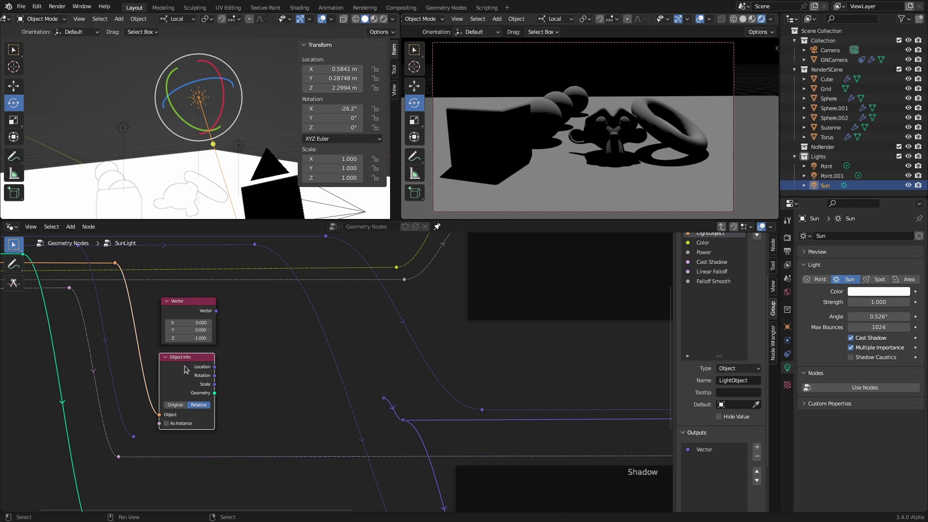
left_click(196, 308)
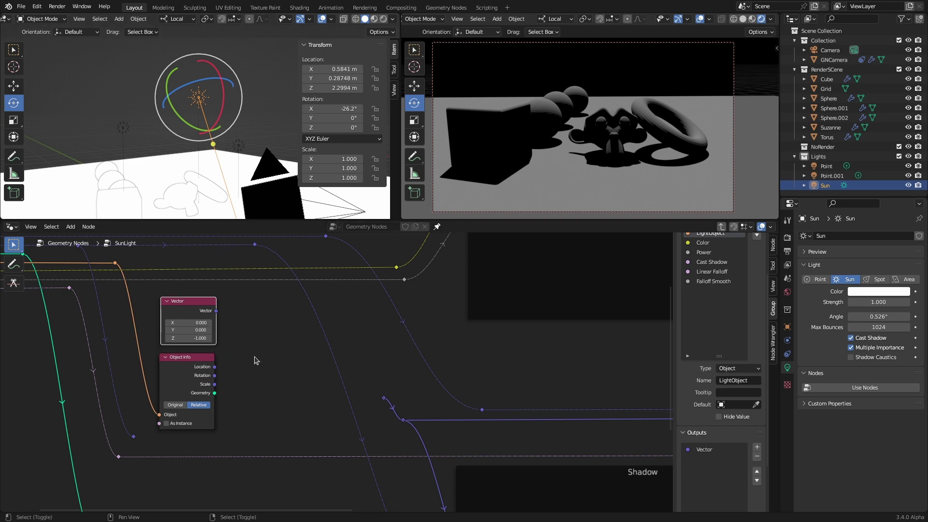
key("shift+a")
type("vector rot")
key("Return")
left_click(268, 323)
left_click(269, 326)
left_click(263, 369)
left_click_drag(217, 312, 233, 345)
left_click_drag(214, 376, 233, 386)
middle_click_drag(306, 412, 260, 397)
left_click_drag(241, 299, 337, 383)
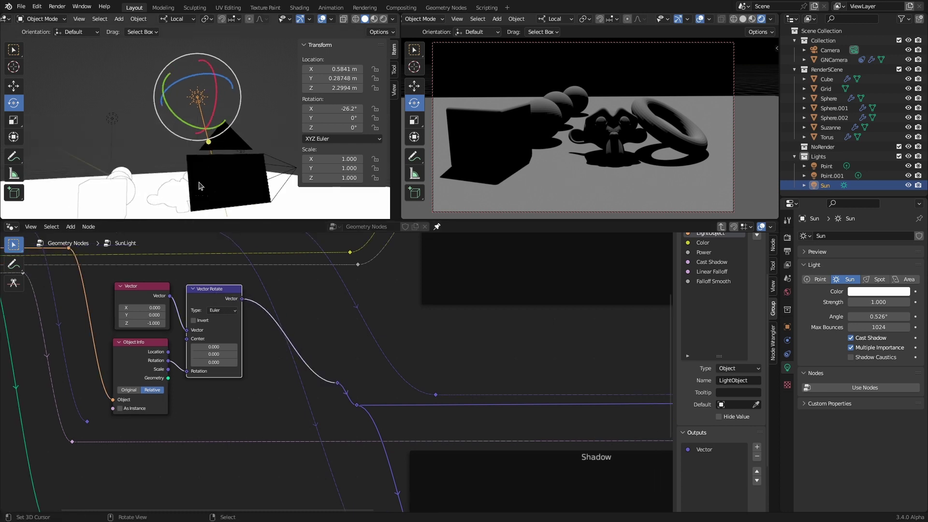
Step: Change the Vector node's Z to 1, hide the side panel, and reselect the Sun
middle_click_drag(224, 174, 241, 180)
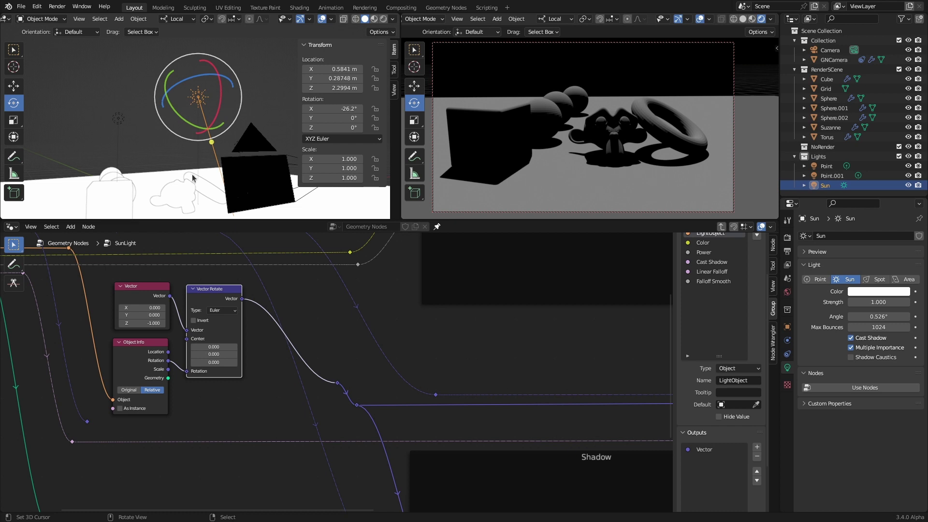
left_click(172, 160)
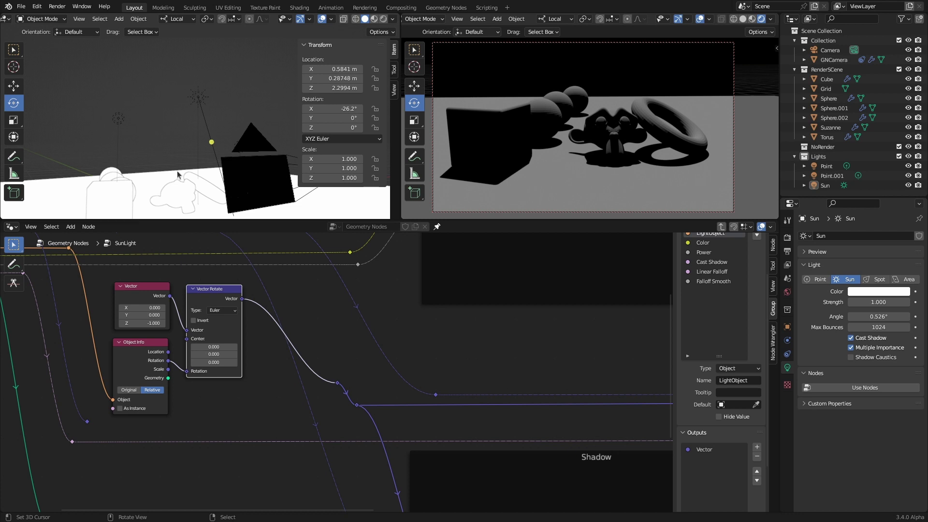
left_click(152, 323)
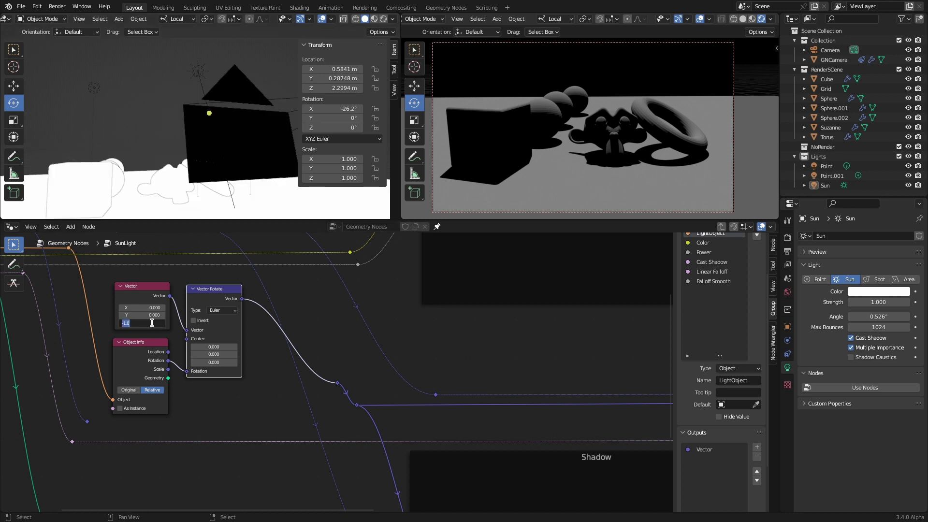
type("1")
key("Return")
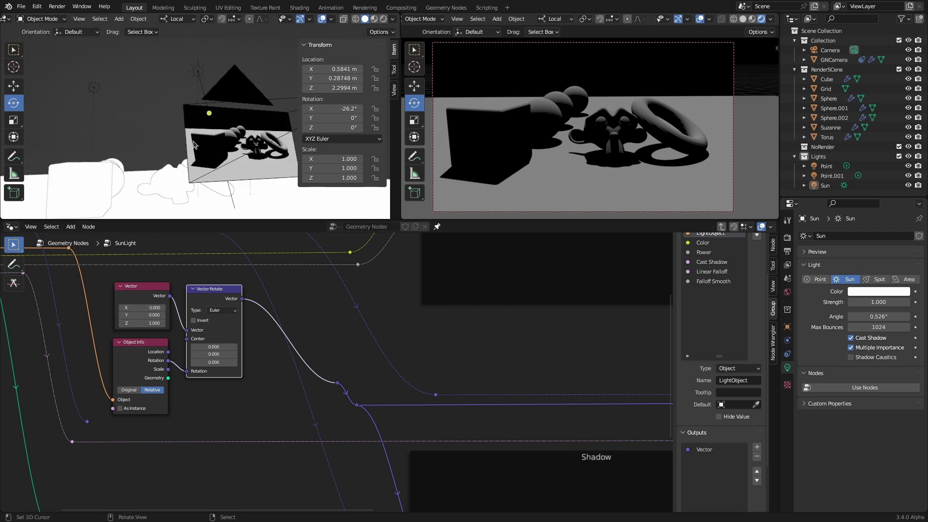
key("n")
left_click(260, 63)
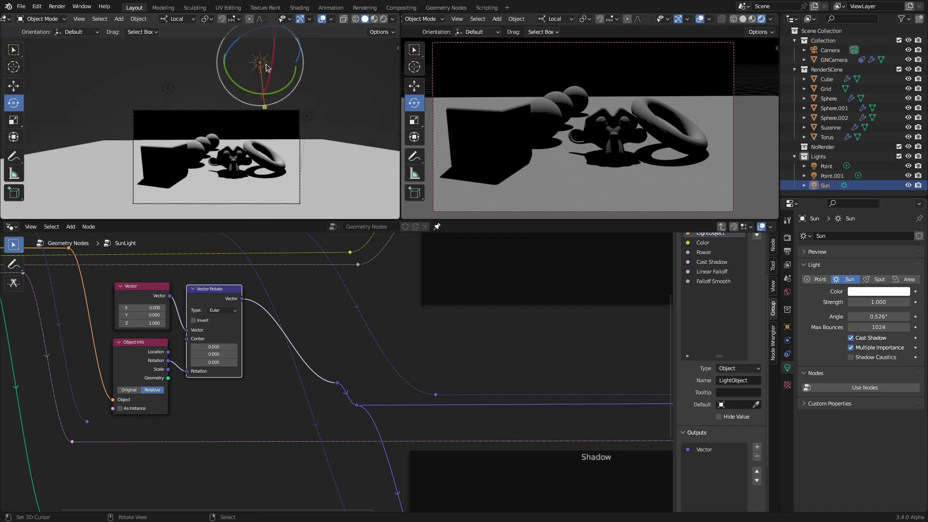
Step: Rotate the Sun around its Y and X axes using the rotate gizmo rings
left_click_drag(265, 105, 246, 85)
middle_click_drag(247, 85, 225, 87)
left_click_drag(223, 68, 217, 77)
middle_click_drag(218, 77, 219, 96)
key("g")
left_click(220, 97)
Step: With Global orientation, turn the Sun about the global Y axis, then rotate it freely with R
left_click(177, 19)
left_click(167, 43)
left_click_drag(283, 88, 293, 89)
middle_click_drag(180, 132, 180, 132)
key("Home")
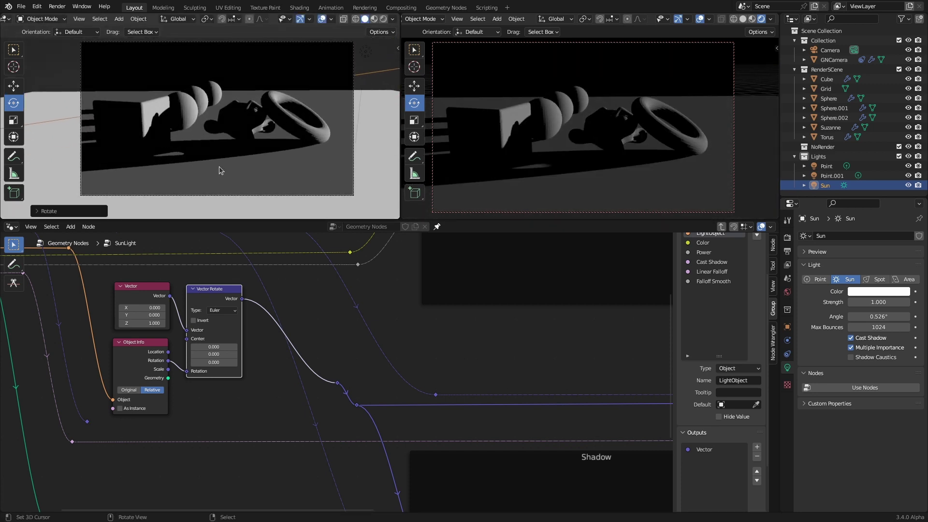
scroll(227, 155, "down", 5)
key("g")
left_click(314, 73)
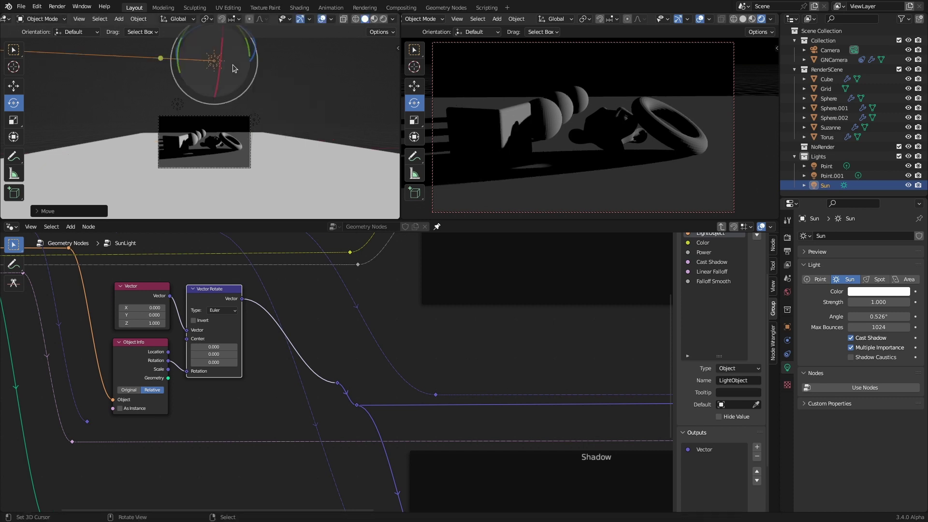
key("r")
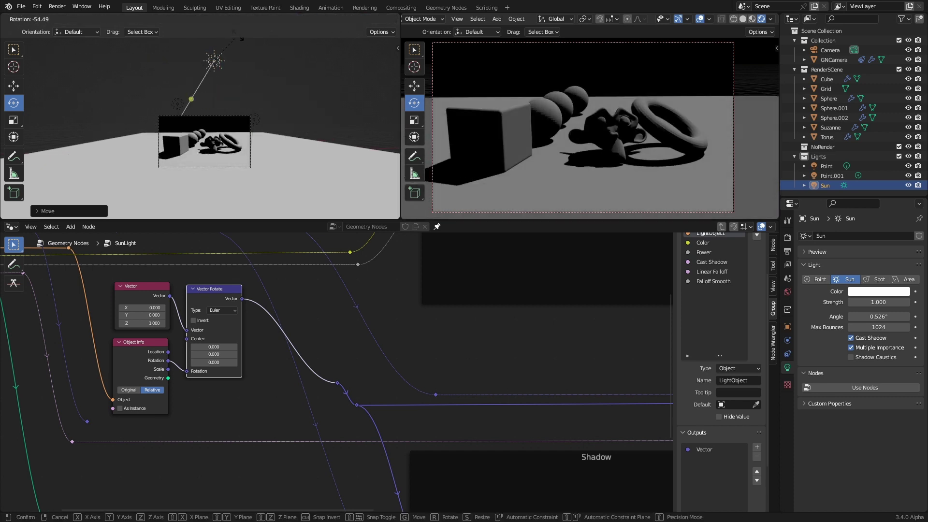
left_click(237, 131)
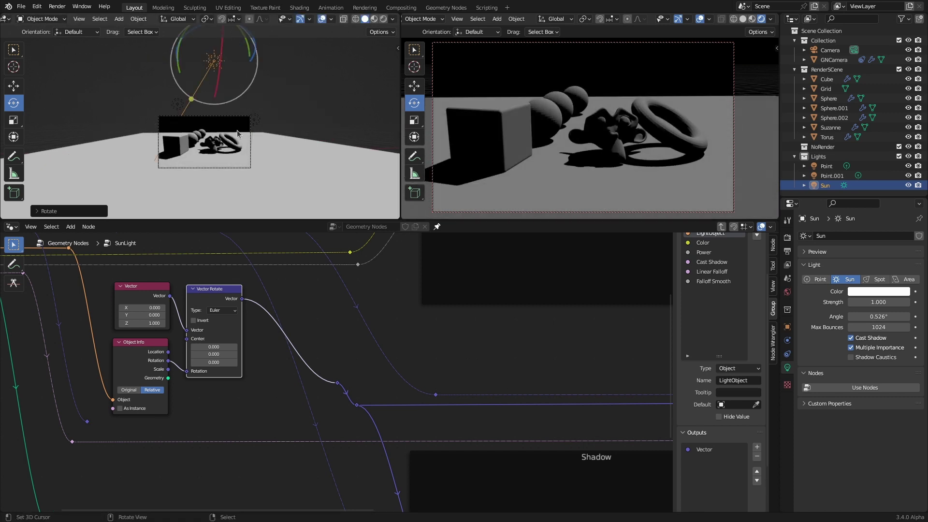
Step: Exit the SunLight group and set the SunLight node's Power to 1
scroll(314, 337, "down", 2)
middle_click_drag(321, 334, 309, 319)
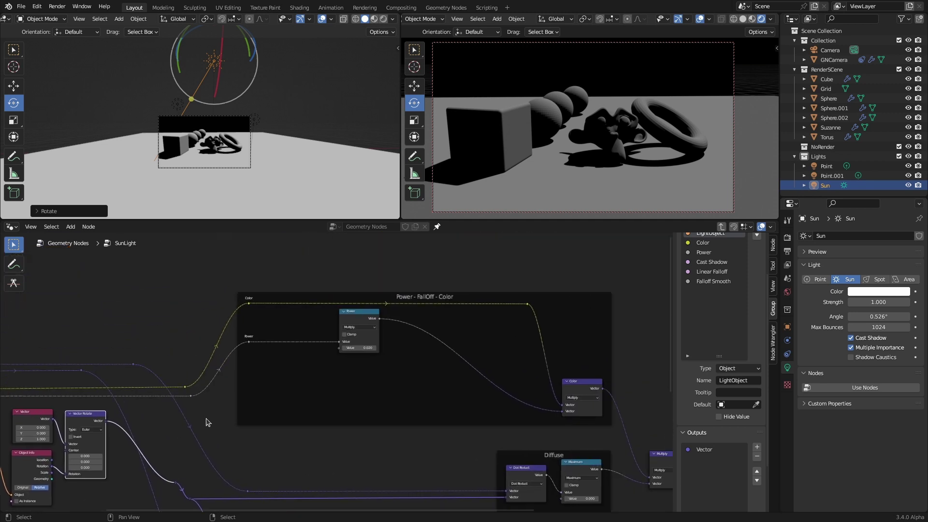
scroll(321, 356, "up", 5)
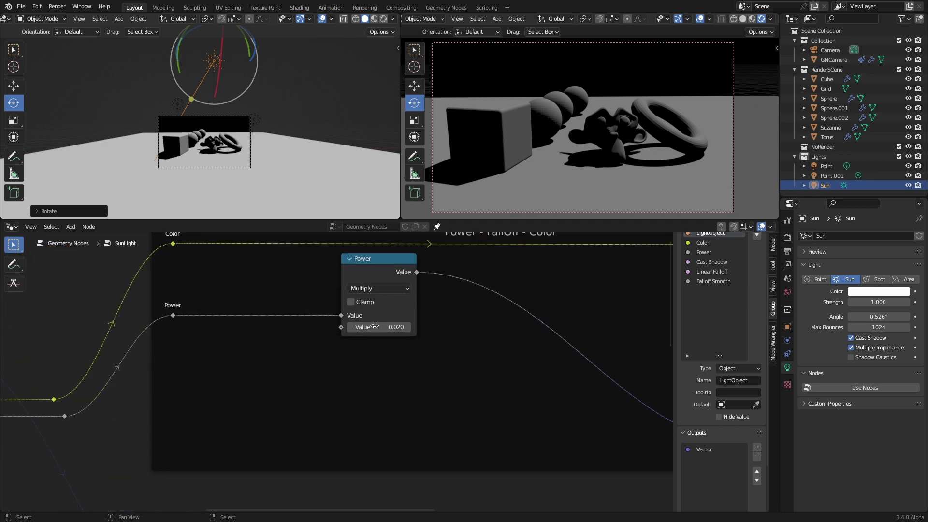
left_click(722, 227)
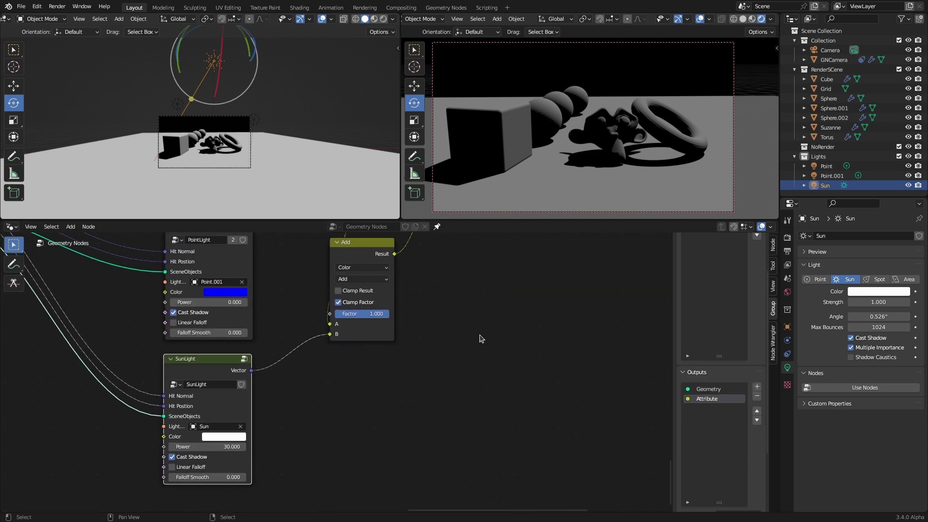
scroll(353, 429, "up", 3)
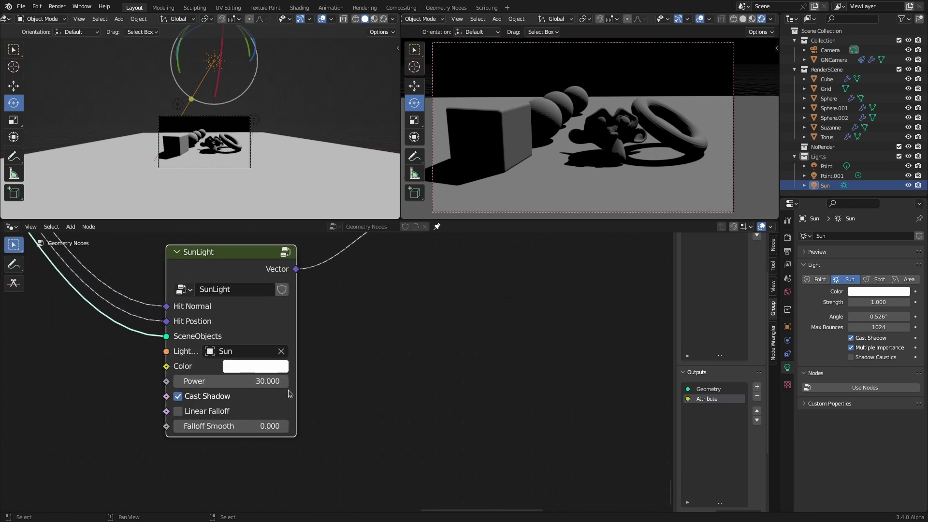
double_click(261, 381)
type("1")
key("Return")
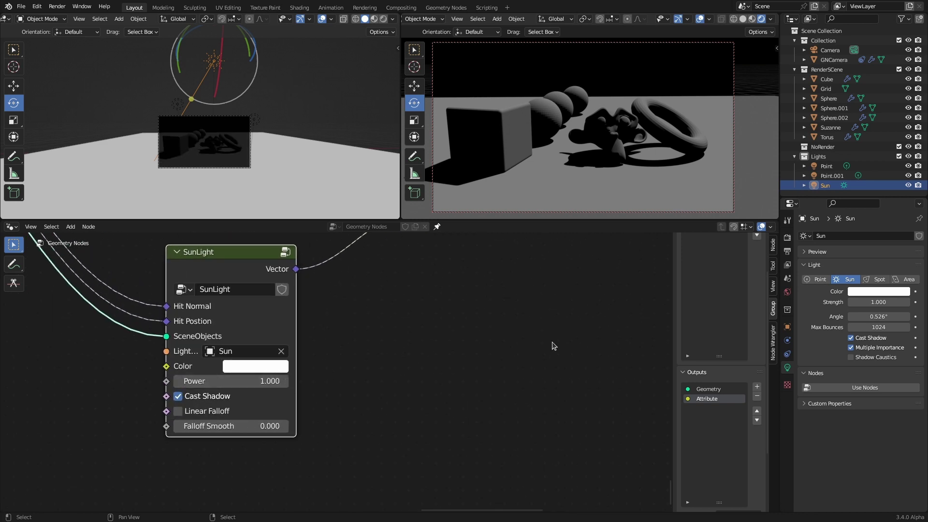
Step: Go back into the SunLight group and nudge its Power multiplier up to 0.300
middle_click_drag(446, 342, 467, 369)
left_click(208, 145)
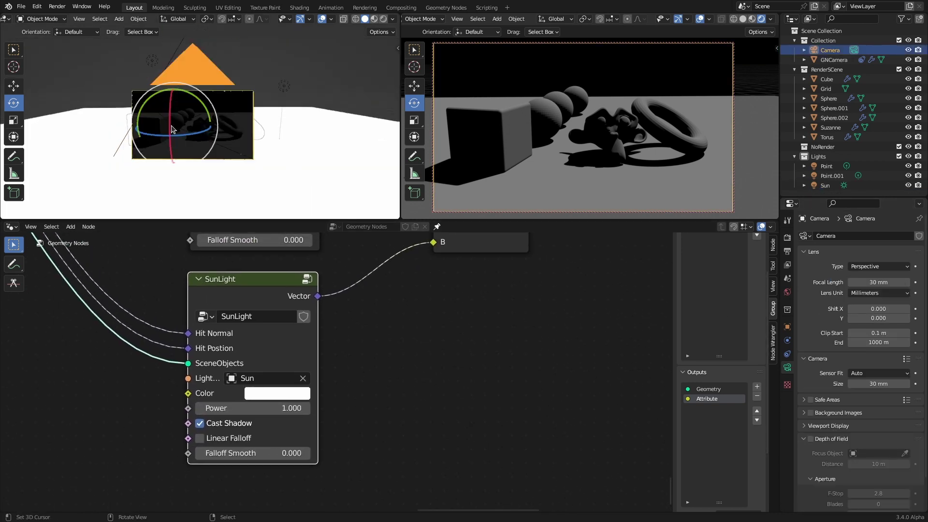
scroll(265, 110, "up", 5)
left_click(393, 19)
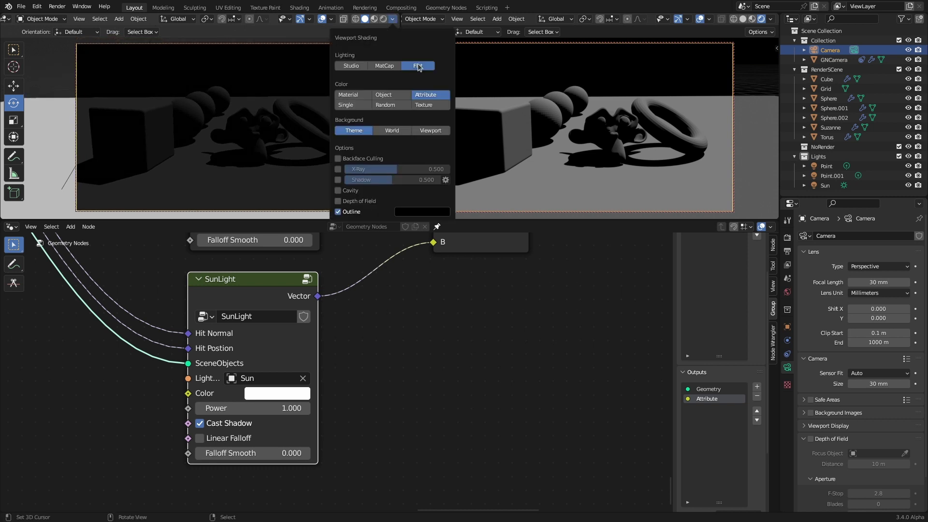
left_click(307, 279)
left_click(357, 359)
left_click_drag(339, 359, 357, 359)
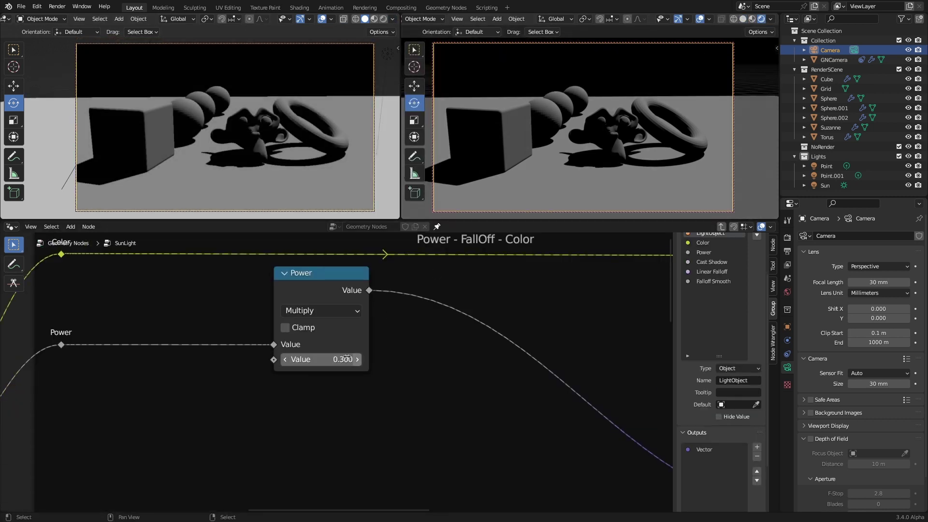
Step: Set the SunLight group's Power multiplier to exactly 0.25
left_click(825, 185)
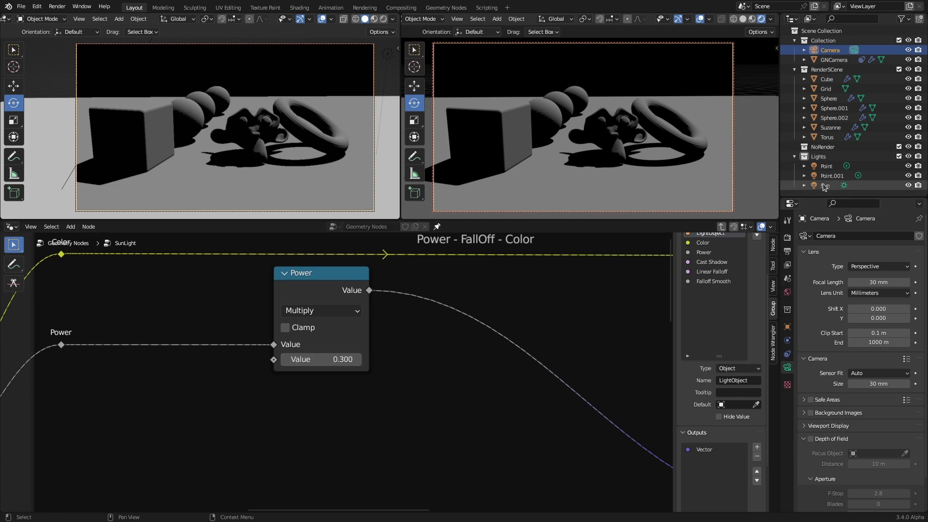
key("Tab")
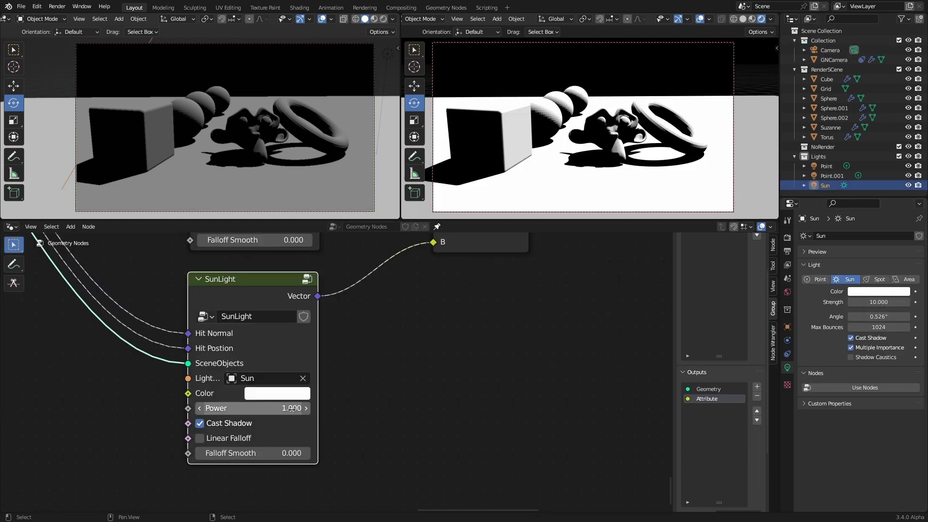
key("Tab")
left_click(309, 359)
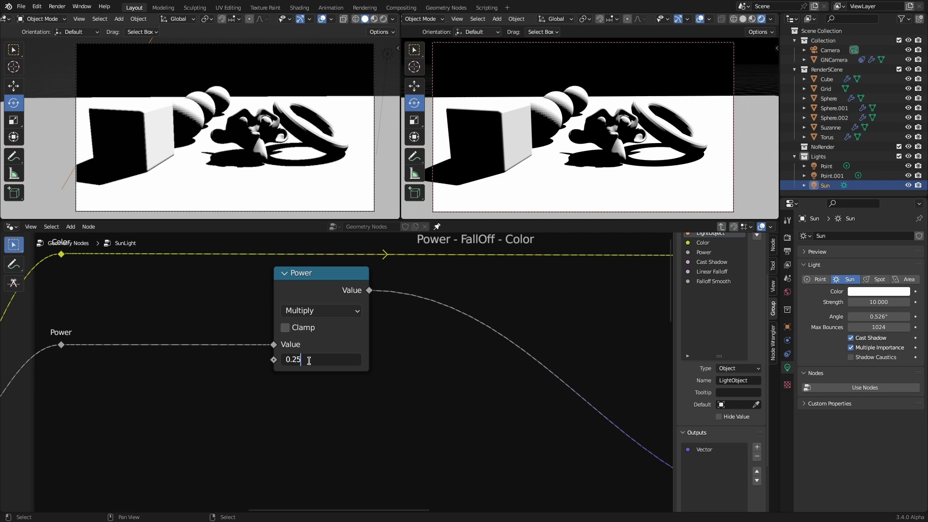
type("0.25")
key("Return")
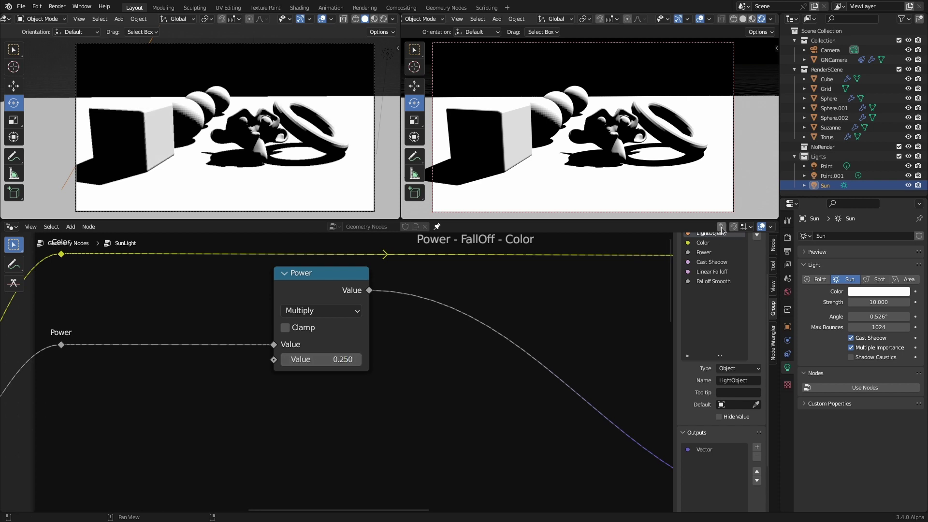
Step: Return to the main node tree and bring the Sun's strength back to 1
left_click(721, 227)
scroll(357, 363, "down", 4)
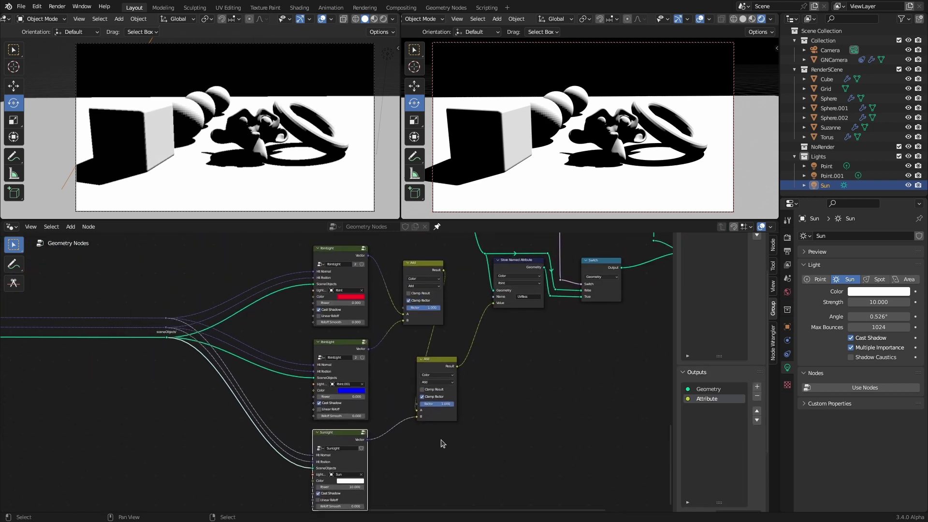
scroll(441, 444, "down", 2)
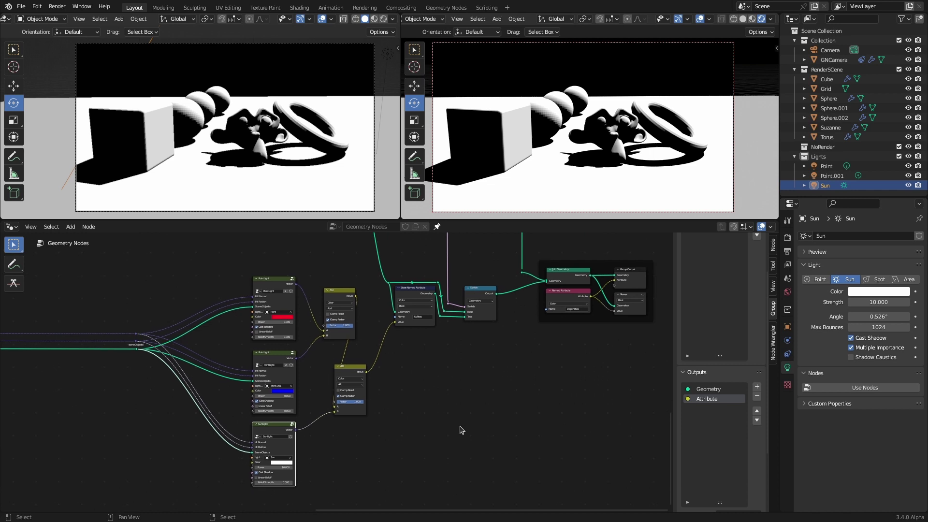
key("ctrl+z")
key("ctrl+z")
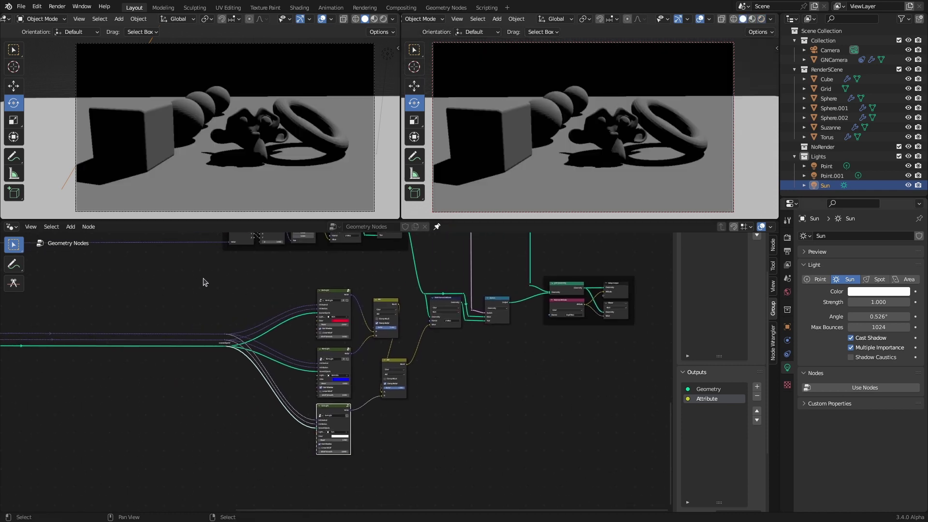
Step: Shift the light and mix nodes left and add a Switch node set to Color
left_click_drag(204, 279, 412, 470)
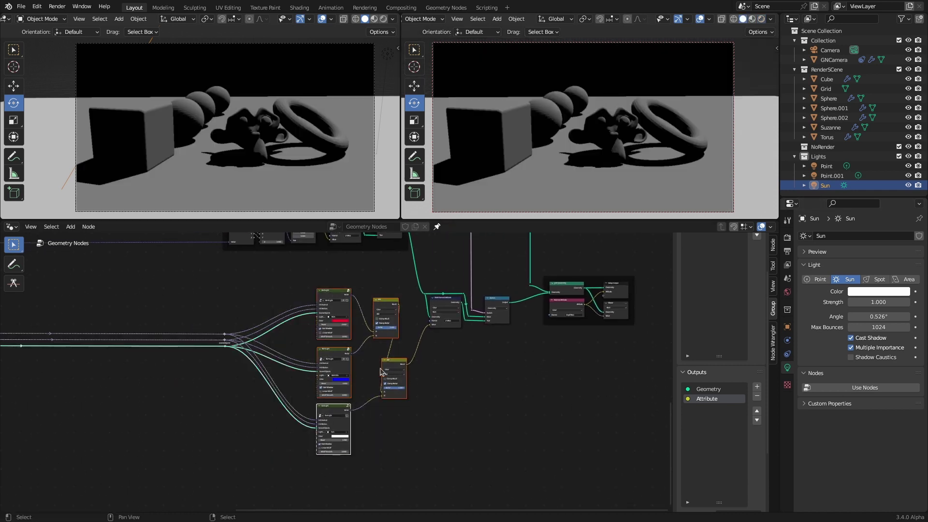
left_click_drag(382, 372, 227, 371)
key("shift+a")
left_click(294, 293)
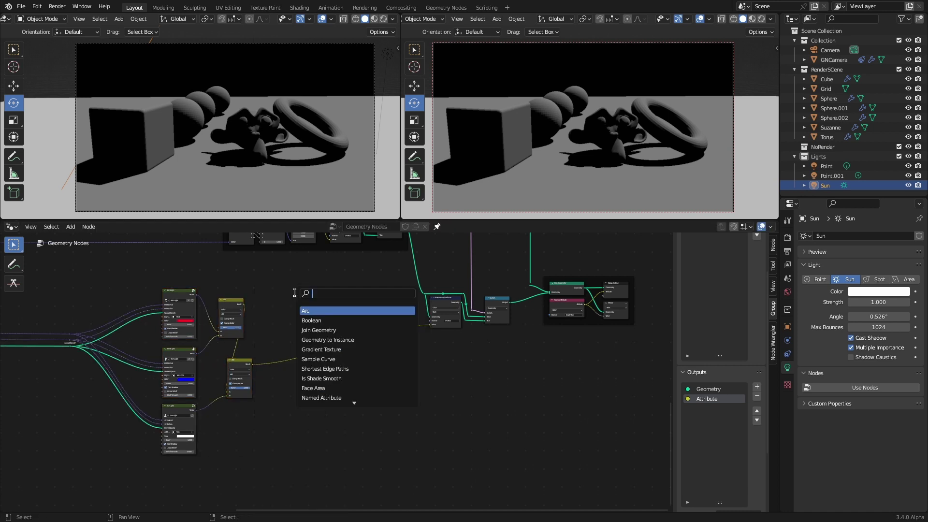
type("swi")
key("Return")
left_click(324, 319)
scroll(387, 328, "up", 5)
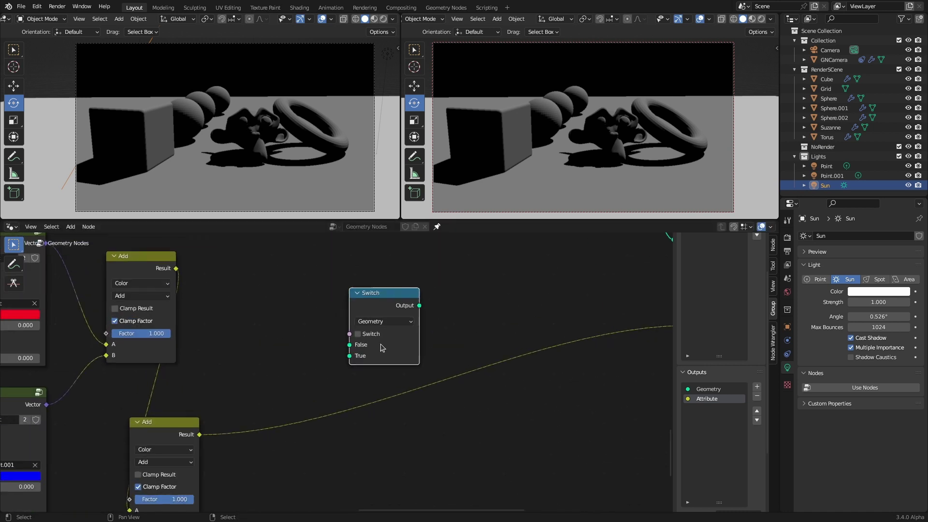
left_click(387, 328)
left_click(386, 390)
Step: Wire the condition and summed lighting into the Switch, and its output into the stored attribute
scroll(284, 357, "down", 3)
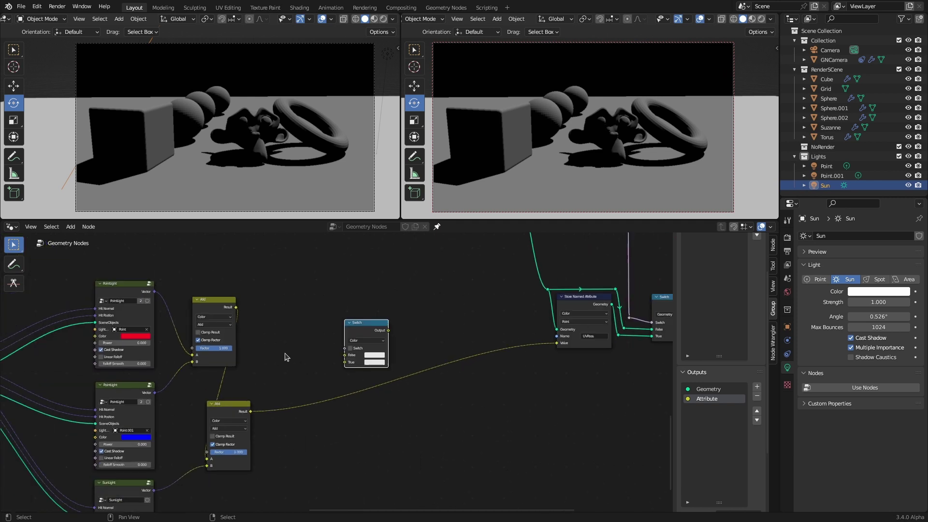
scroll(284, 353, "down", 6)
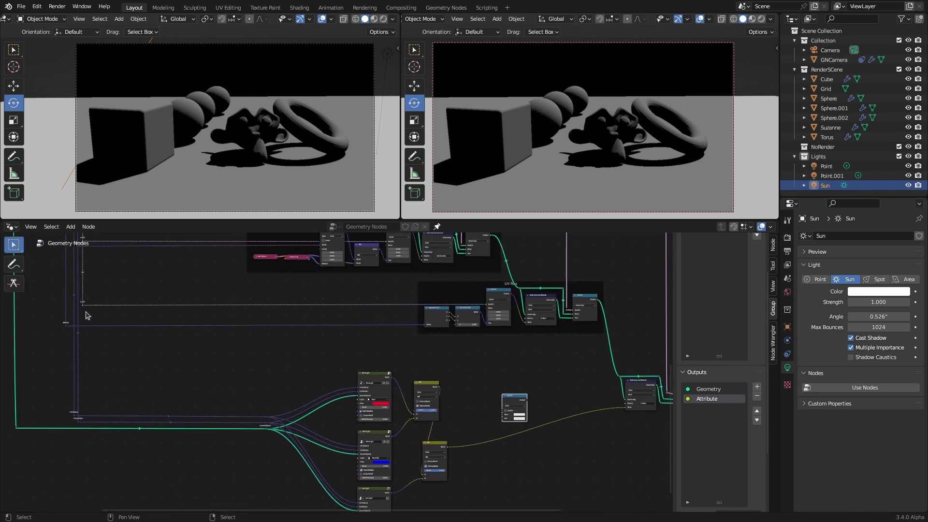
left_click_drag(83, 305, 503, 411)
scroll(487, 431, "up", 4)
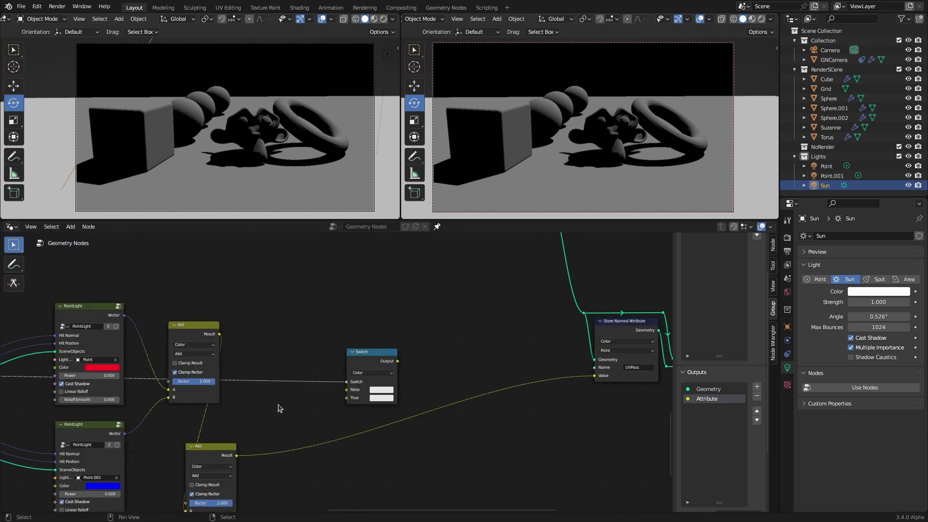
left_click_drag(254, 416, 364, 356)
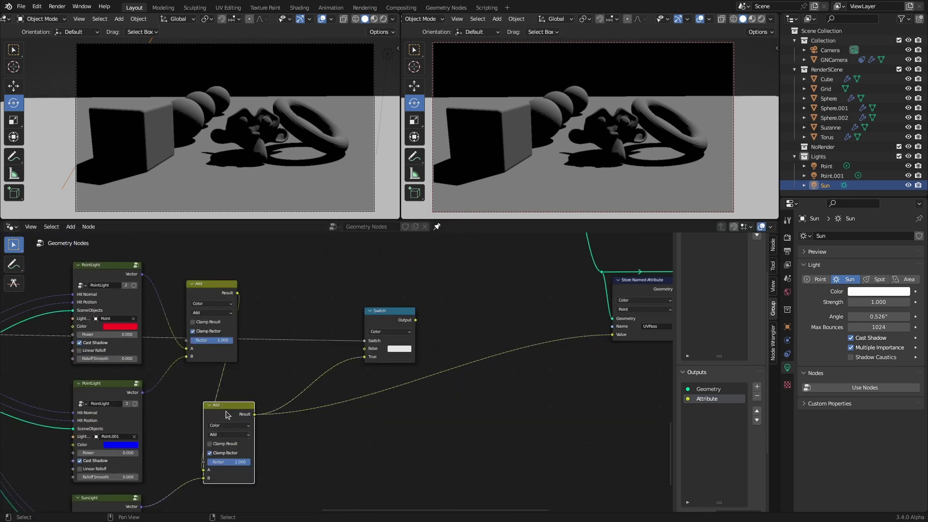
left_click(400, 349)
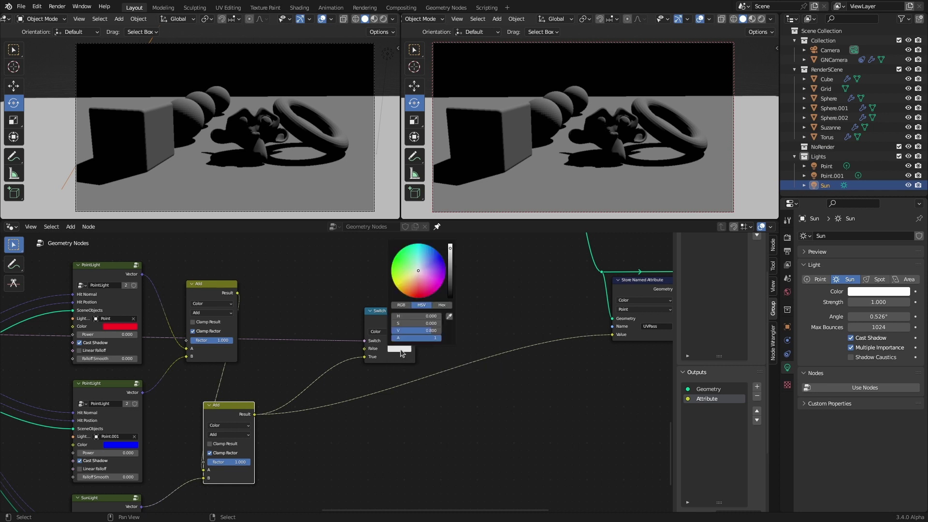
left_click_drag(451, 249, 451, 297)
left_click(400, 349)
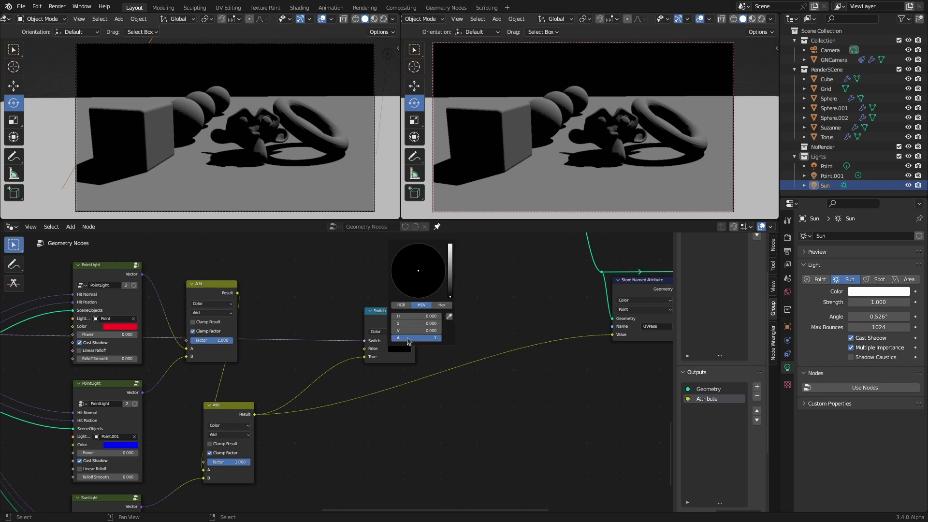
left_click_drag(451, 274, 452, 247)
left_click_drag(416, 321, 621, 338)
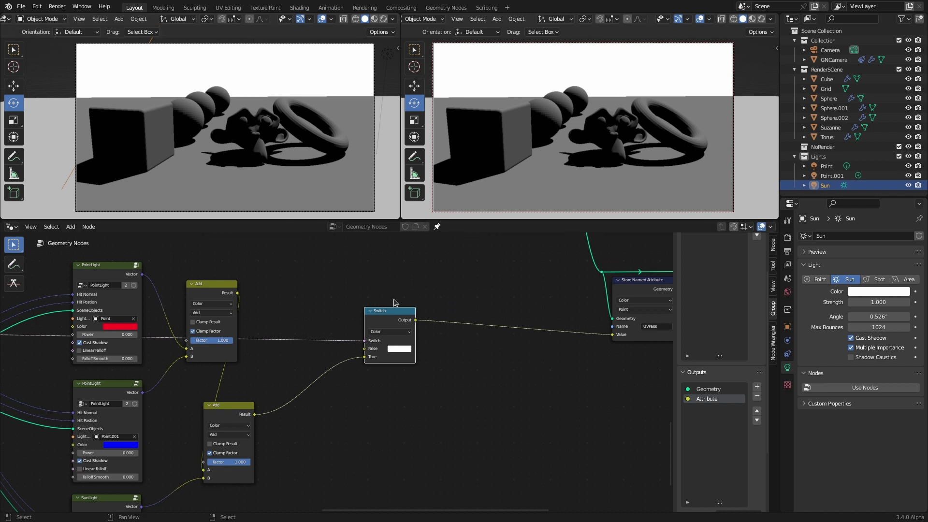
Step: Make the Switch's False colour black with alpha 0
scroll(395, 351, "down", 5)
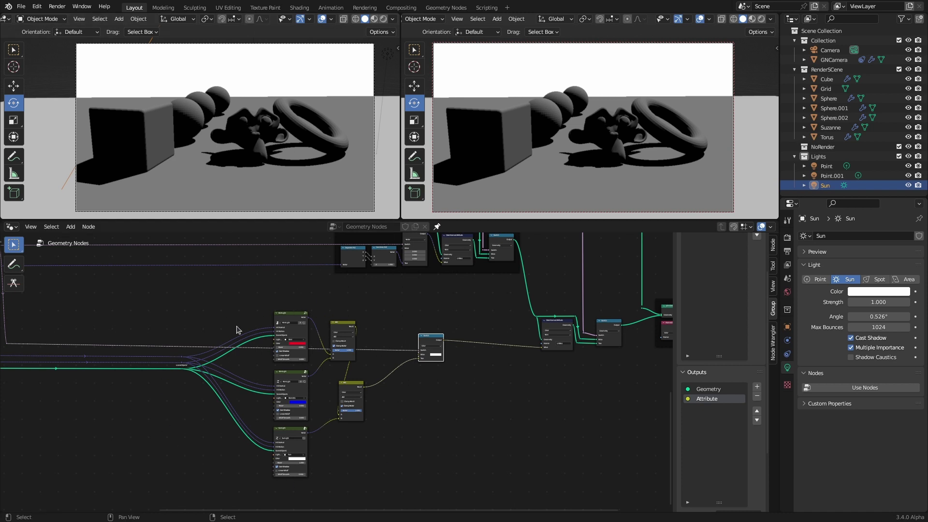
scroll(337, 371, "up", 2)
left_click(483, 345)
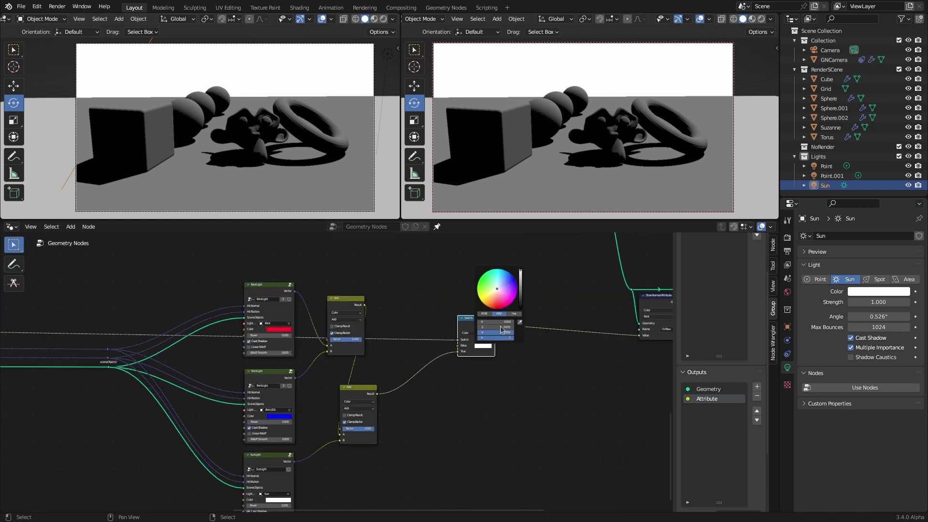
left_click_drag(520, 271, 520, 308)
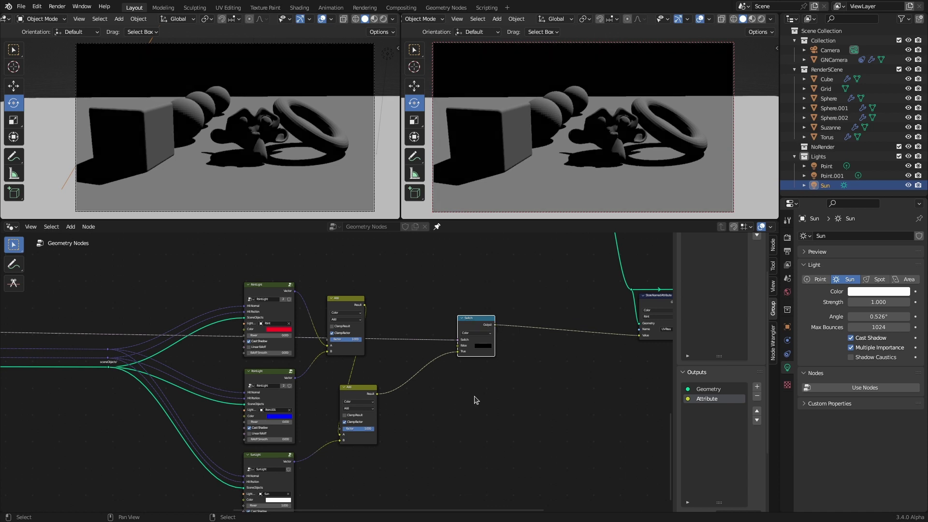
middle_click_drag(508, 372, 405, 382)
scroll(406, 383, "up", 3)
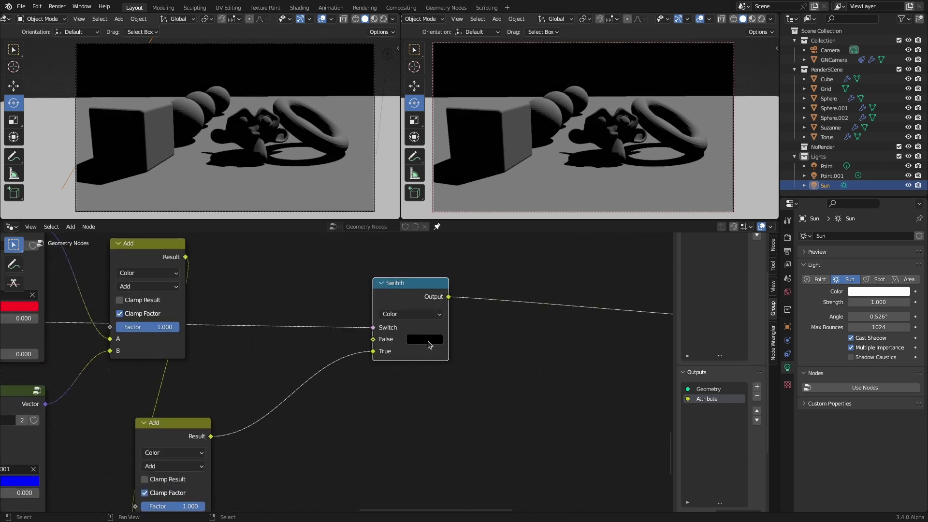
left_click(430, 344)
left_click_drag(486, 327, 416, 328)
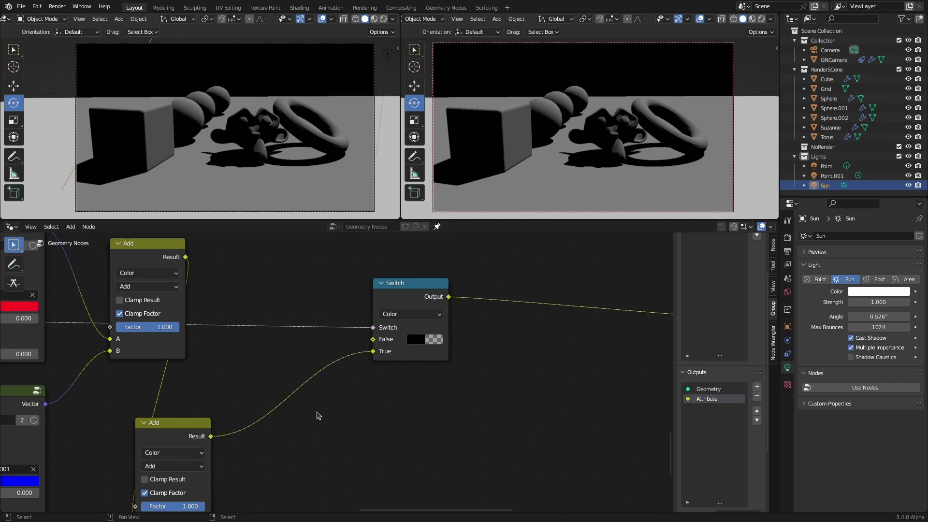
scroll(339, 375, "down", 3)
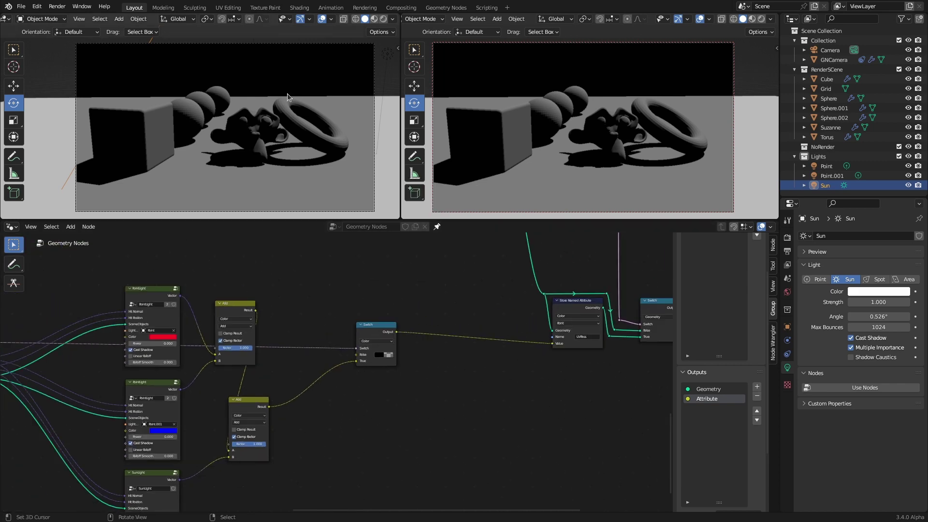
Step: Review Scene and View Layer settings, then expand Render > Film, toggling Transparent on and back off
scroll(310, 339, "down", 5)
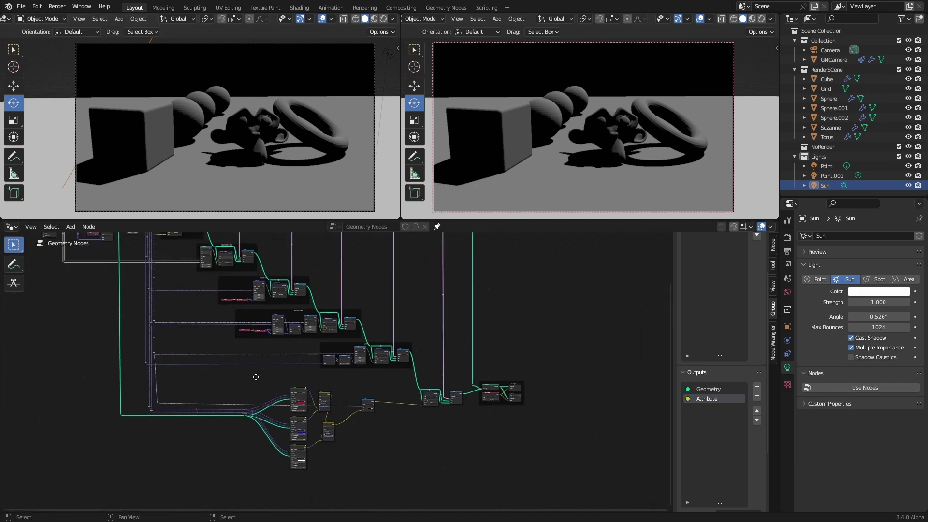
scroll(264, 398, "up", 5)
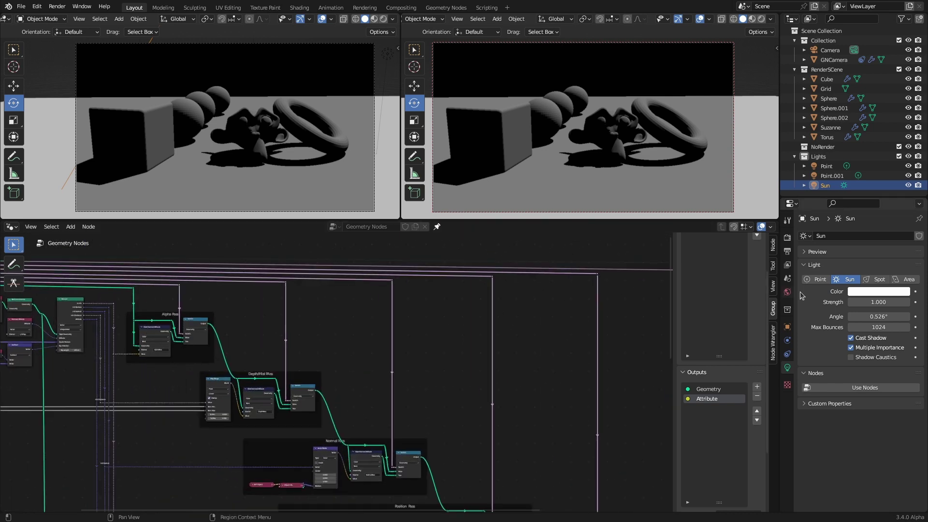
left_click(788, 279)
left_click(787, 267)
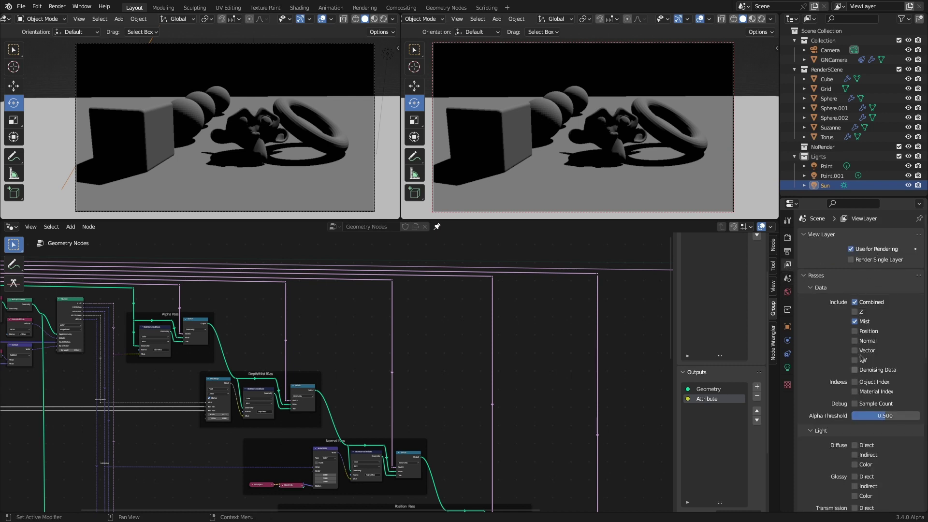
left_click(788, 237)
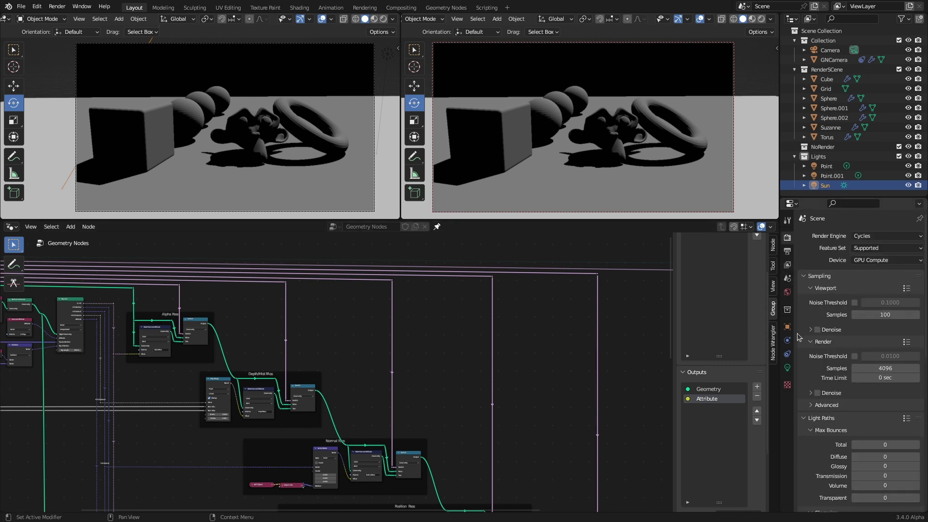
scroll(818, 392, "down", 10)
left_click(814, 378)
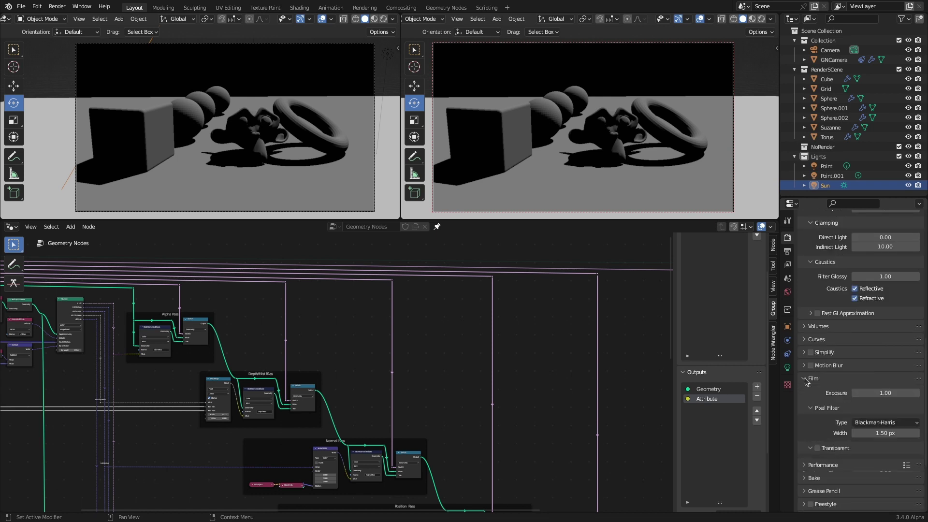
left_click(818, 449)
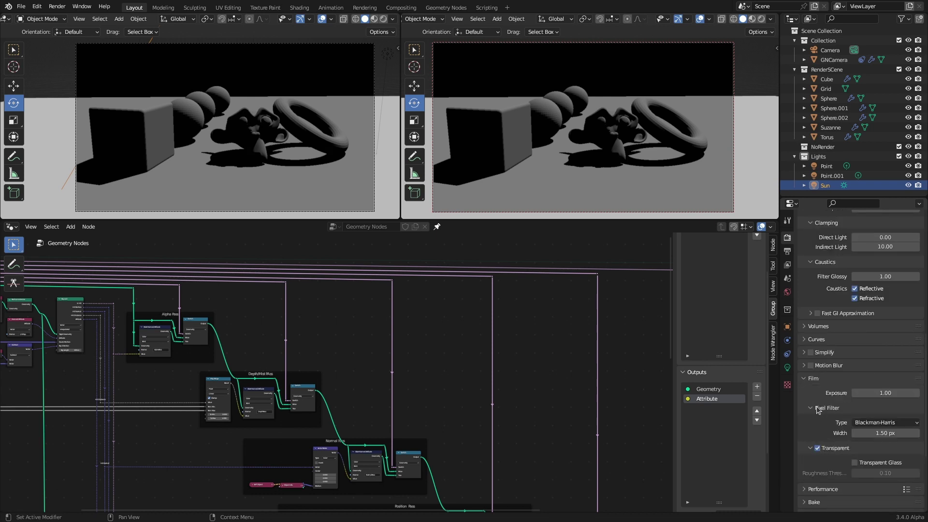
left_click(818, 448)
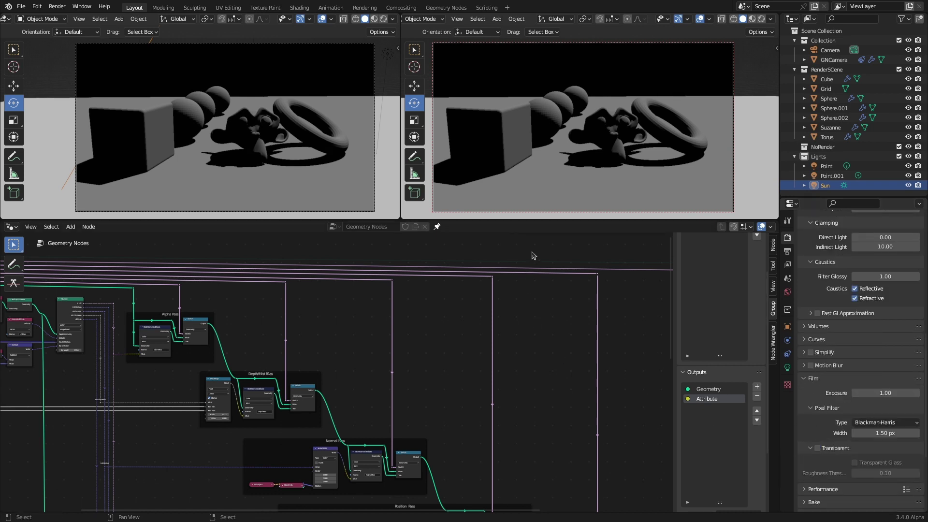
scroll(392, 373, "down", 5)
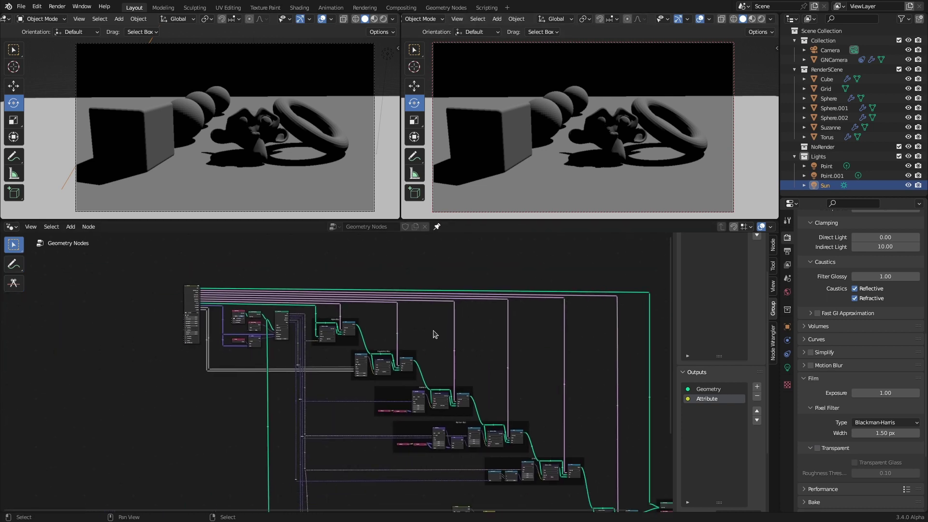
Step: Inside the Camera group, add a new Transparent Film input
scroll(434, 333, "up", 6)
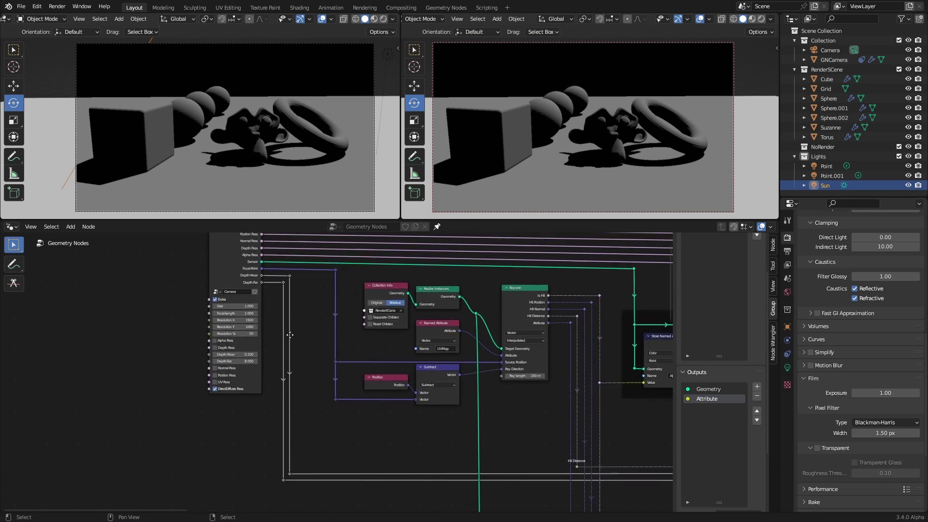
key("Tab")
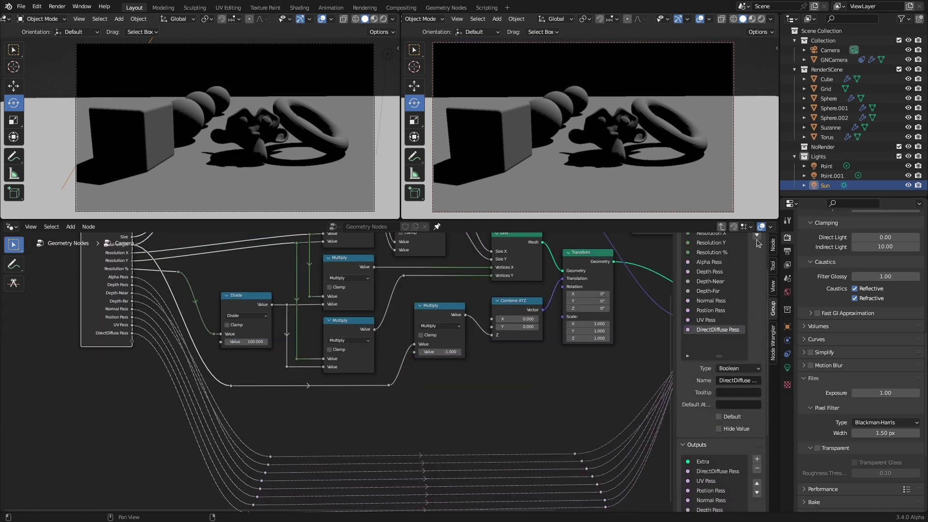
scroll(758, 244, "up", 3)
left_click(757, 254)
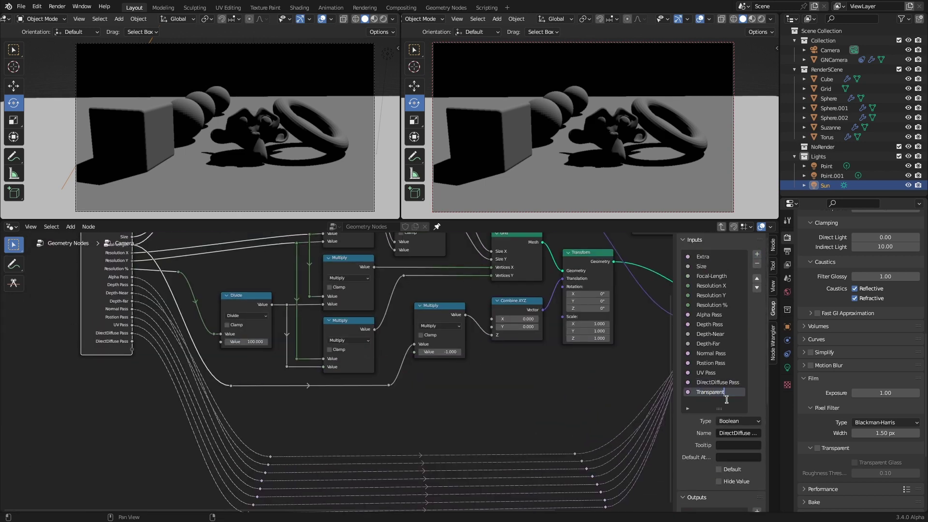
key("Return")
key("Home")
Step: Feed Transparent Film into a new Switch node set to Color
left_click_drag(141, 339, 173, 411)
left_click_drag(254, 489, 280, 492)
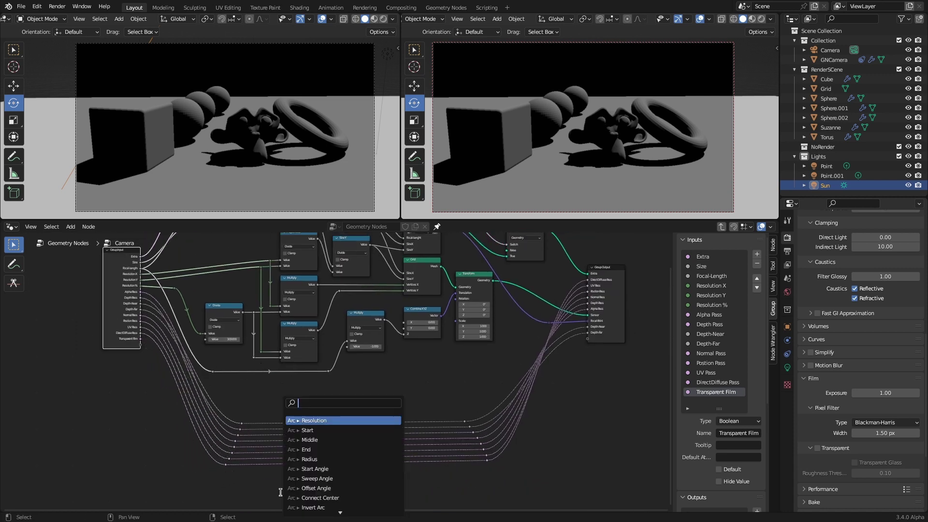
type("switch")
key("Return")
left_click(305, 496)
left_click(303, 462)
middle_click_drag(303, 462, 322, 411)
scroll(360, 383, "up", 6)
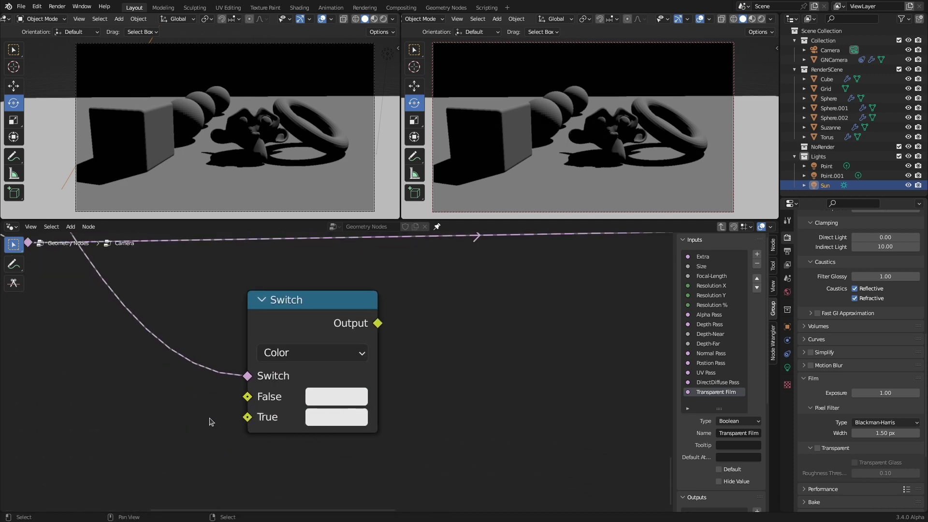
Step: Set the Switch's True colour to black with alpha 0 and its False colour to black
left_click(328, 418)
left_click_drag(387, 369, 334, 369)
left_click_drag(411, 389, 334, 390)
left_click(335, 401)
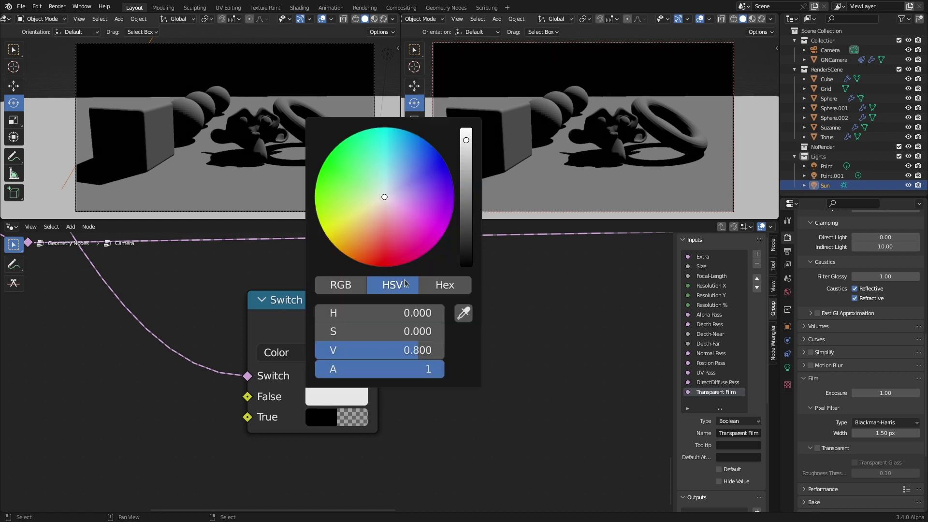
mouse_move(466, 267)
left_mouse_down()
mouse_move(467, 227)
mouse_move(467, 271)
left_mouse_up()
Step: Expose the Switch result as a Background Color group output and link it in the main tree
scroll(455, 337, "down", 3)
scroll(454, 337, "down", 3)
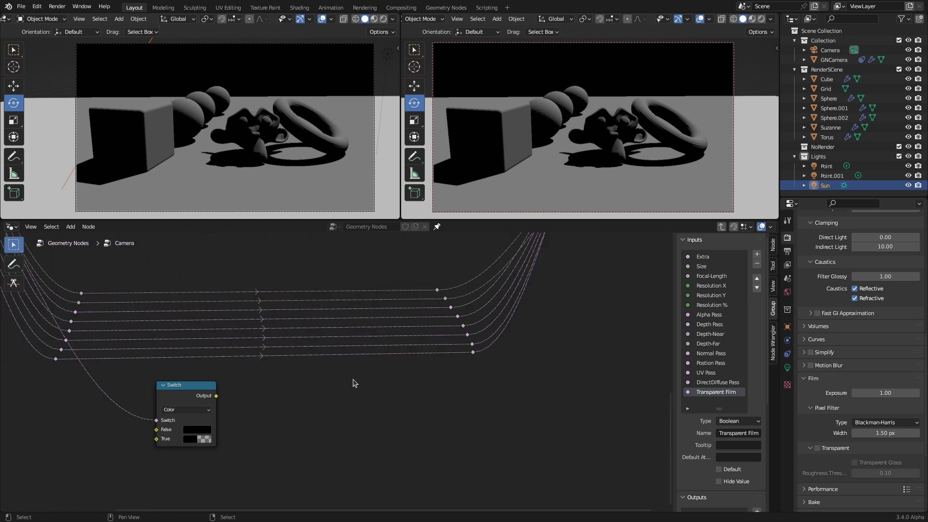
left_click_drag(198, 447, 542, 274)
scroll(721, 416, "down", 8)
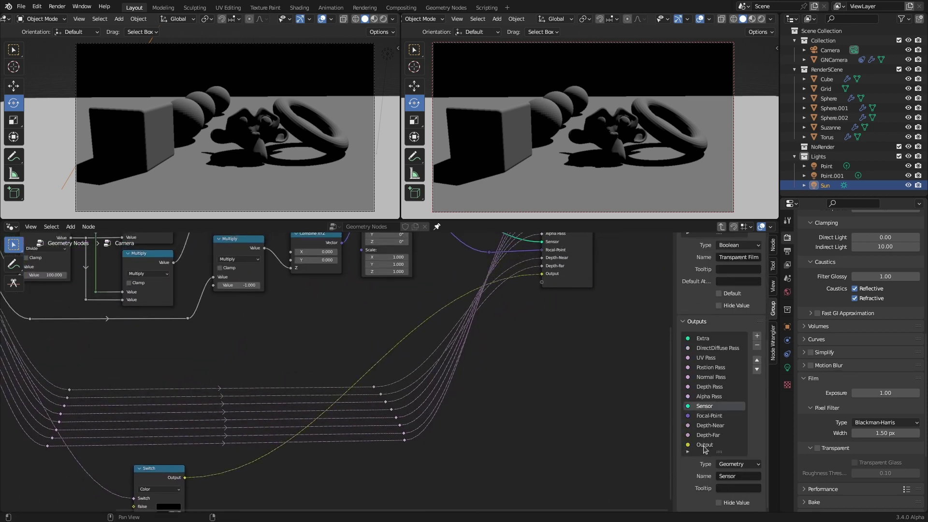
double_click(706, 445)
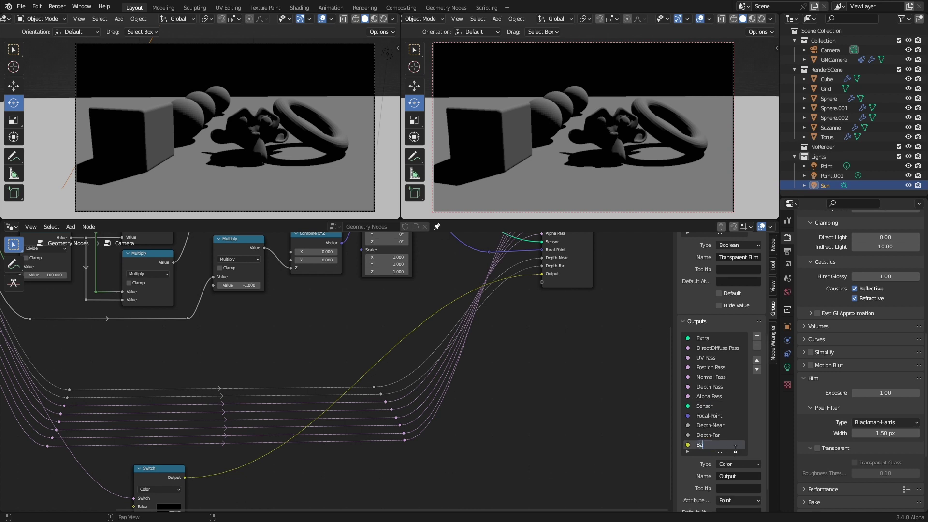
key("Tab")
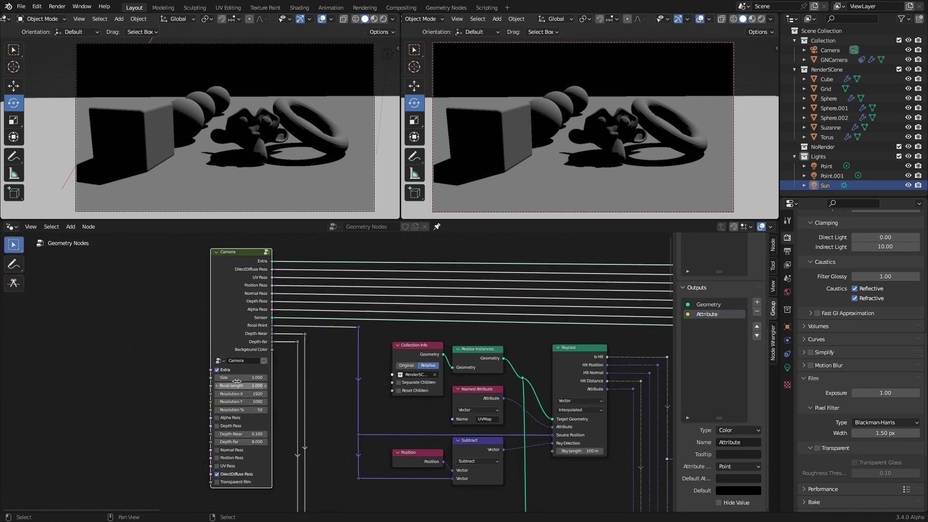
middle_click_drag(216, 485, 112, 429)
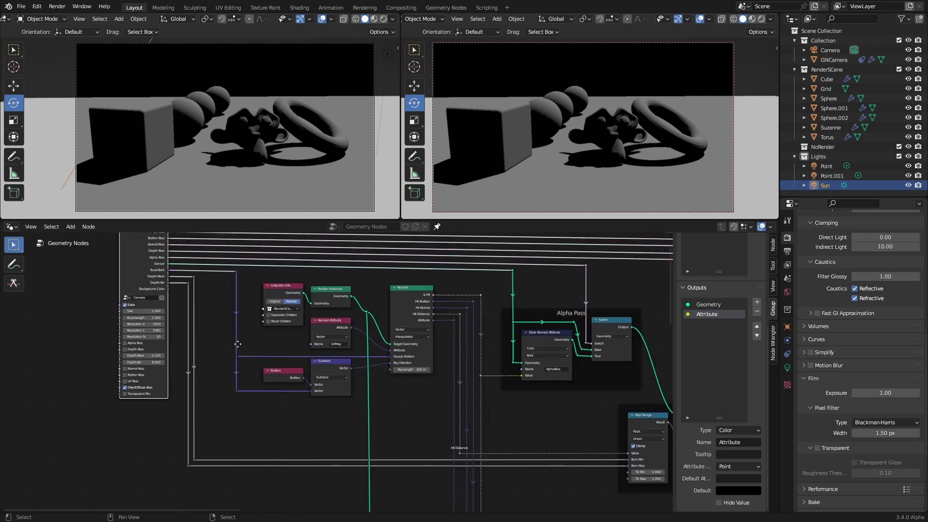
left_click_drag(169, 294, 598, 411)
Step: Reposition the connected node and set the UV Pass switch's type to Color
key("g")
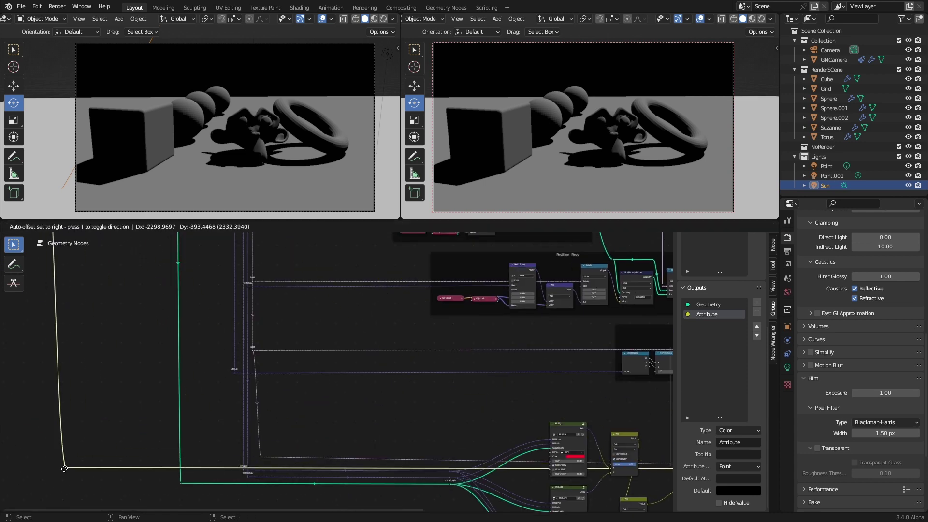
left_click(63, 465)
scroll(339, 348, "up", 5)
scroll(366, 371, "up", 2)
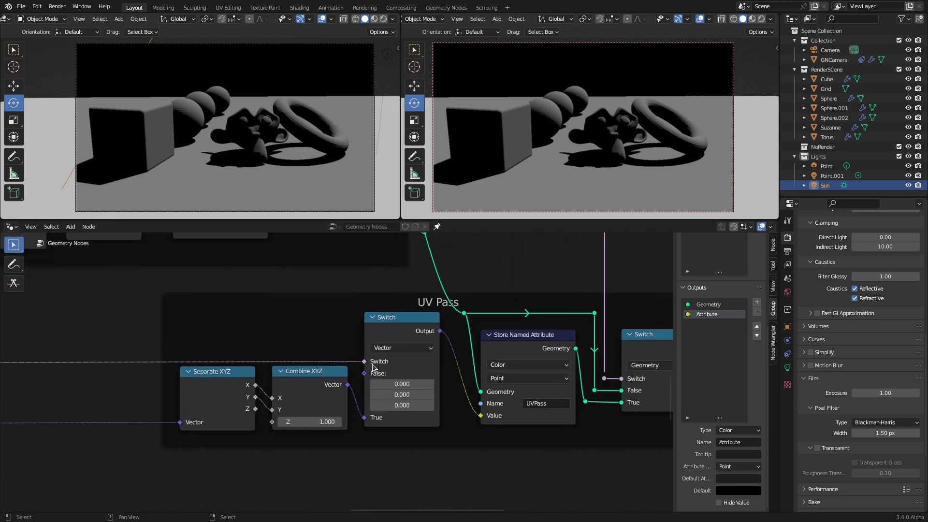
left_click(409, 346)
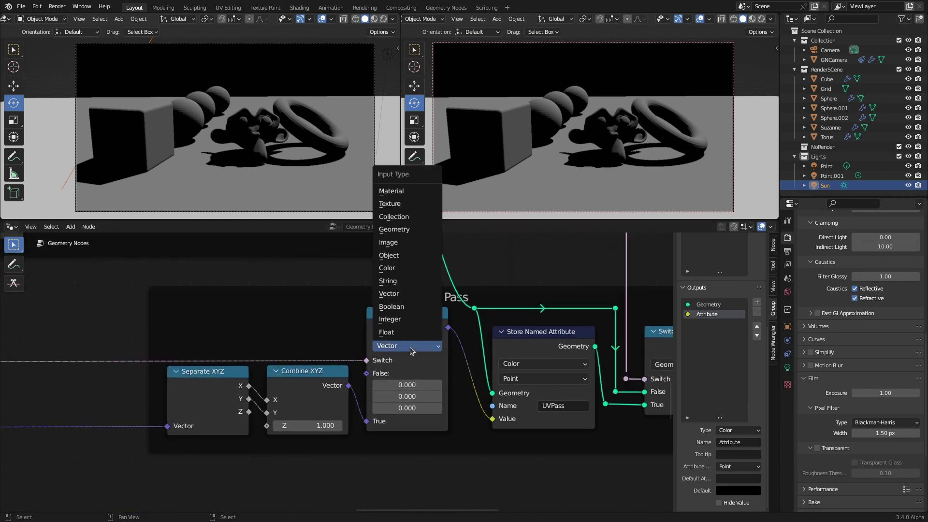
left_click(394, 269)
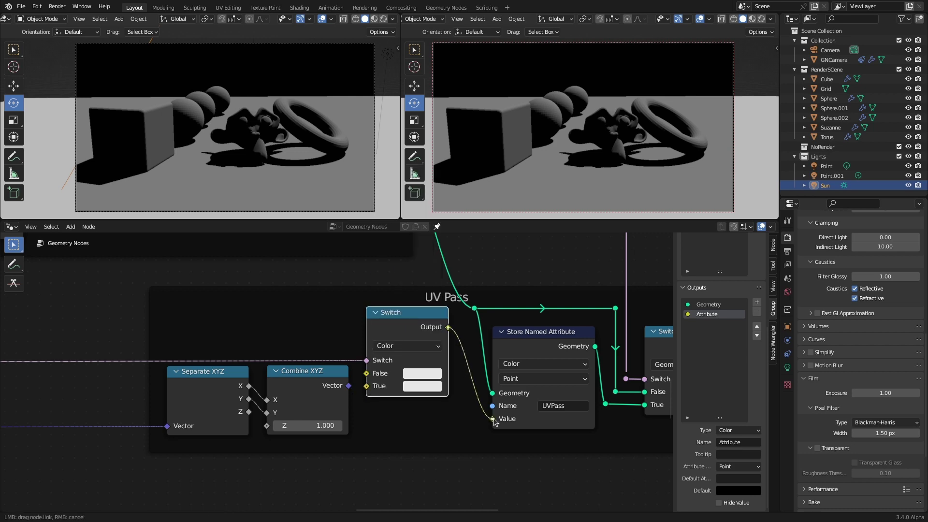
Step: Add a reroute on the yellow Background Color link and connect it into the UV Pass switch
scroll(89, 375, "down", 6)
right_click_drag(90, 375, 90, 374, "shift")
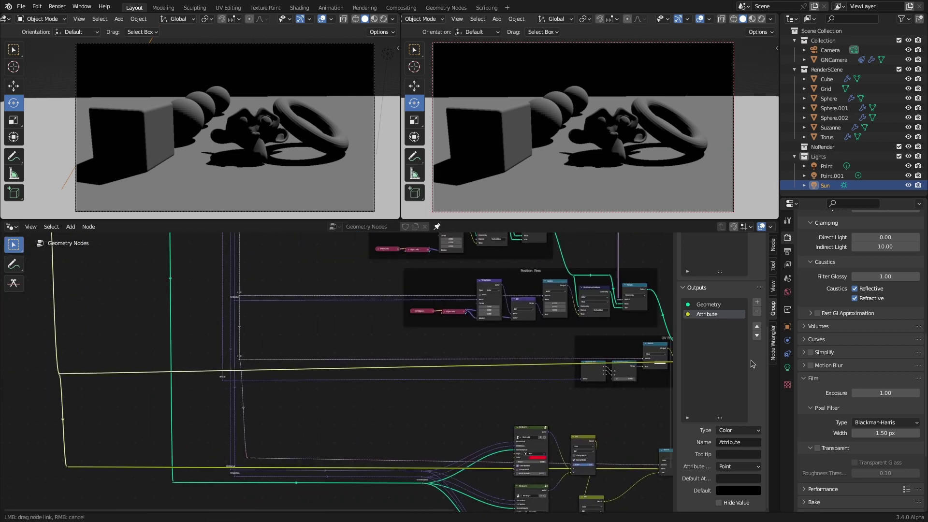
left_click_drag(87, 372, 545, 375)
scroll(554, 364, "up", 3)
scroll(551, 366, "down", 5)
scroll(545, 375, "up", 2)
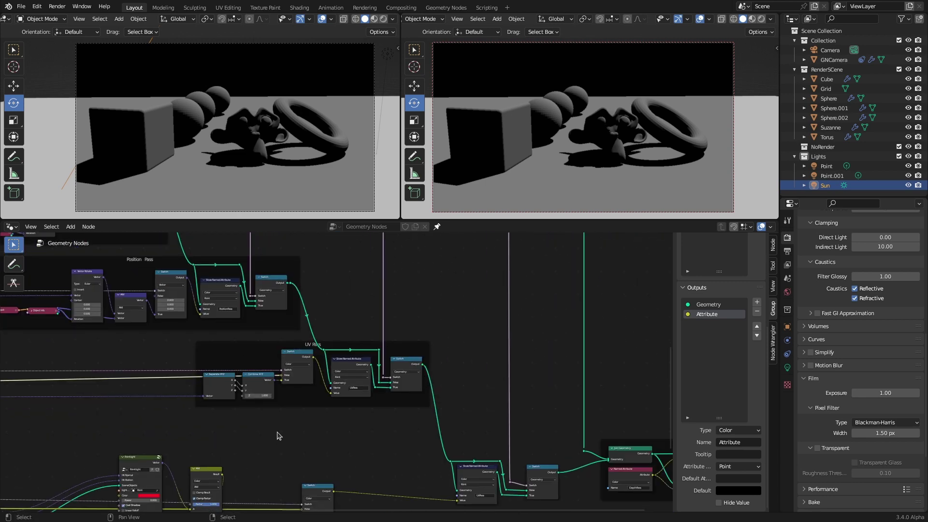
middle_click_drag(292, 430, 261, 368)
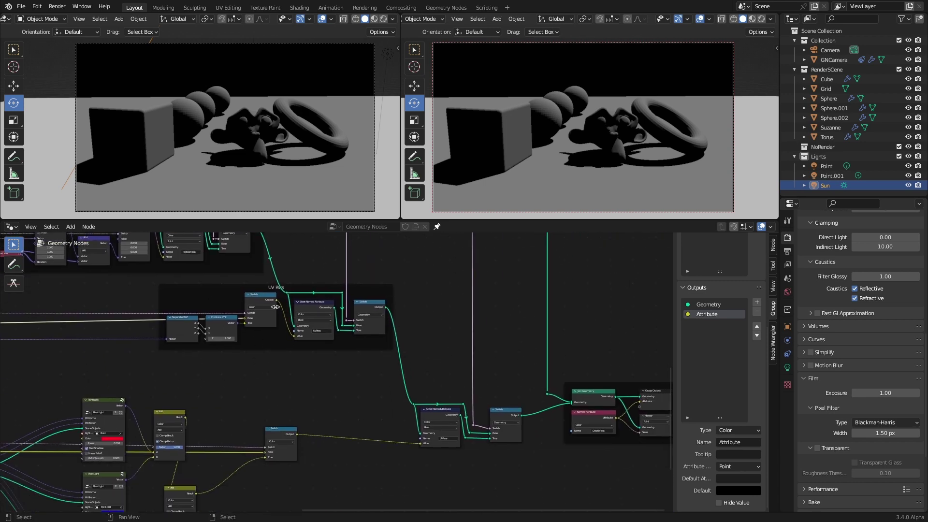
scroll(257, 385, "down", 3)
middle_click_drag(263, 383, 360, 431)
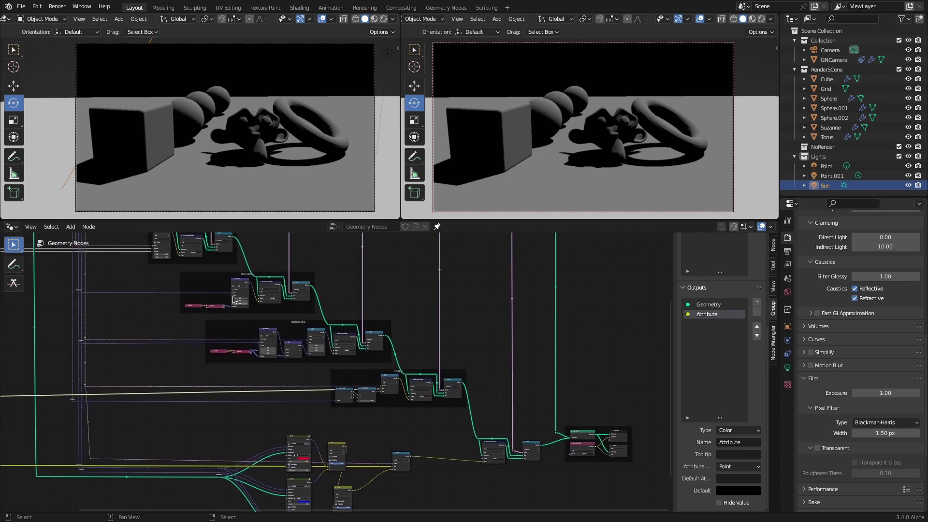
scroll(244, 408, "down", 3)
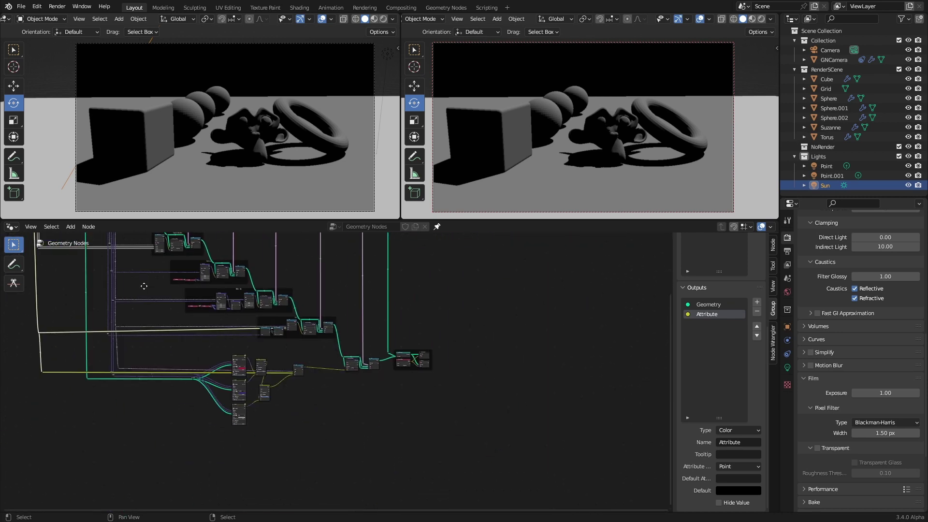
scroll(242, 360, "up", 6)
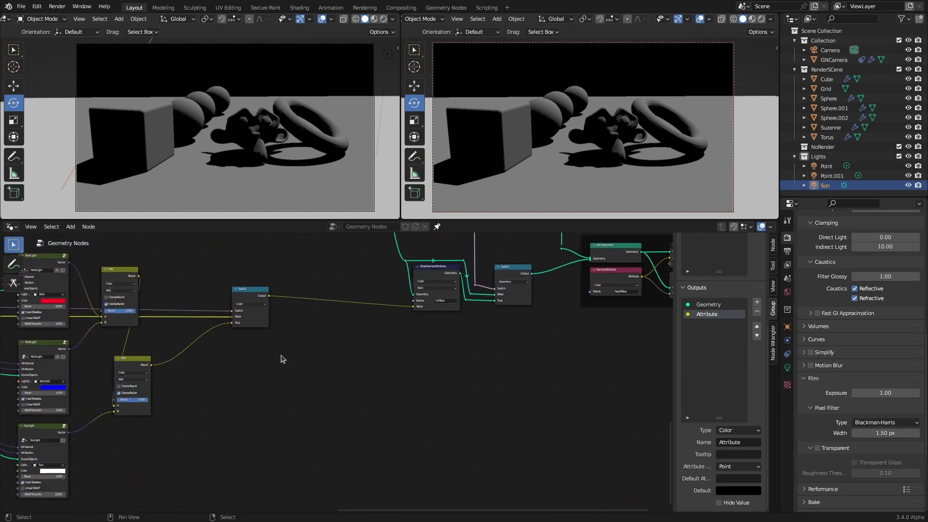
Step: Insert a Mix node (factor 0.5) after the Switch output with a light teal B colour
left_click_drag(246, 290, 265, 310)
left_click_drag(297, 403, 297, 403)
type("mix")
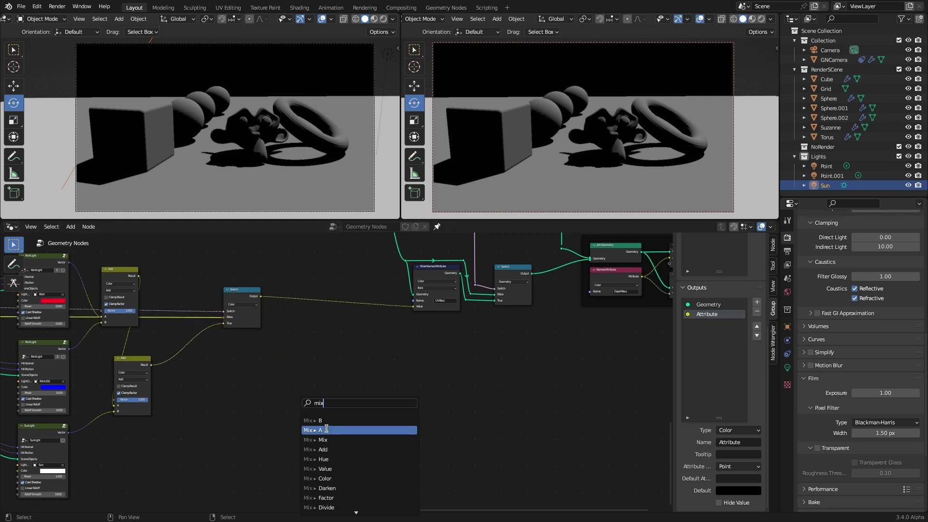
key("Return")
scroll(333, 371, "up", 2)
left_click(343, 437)
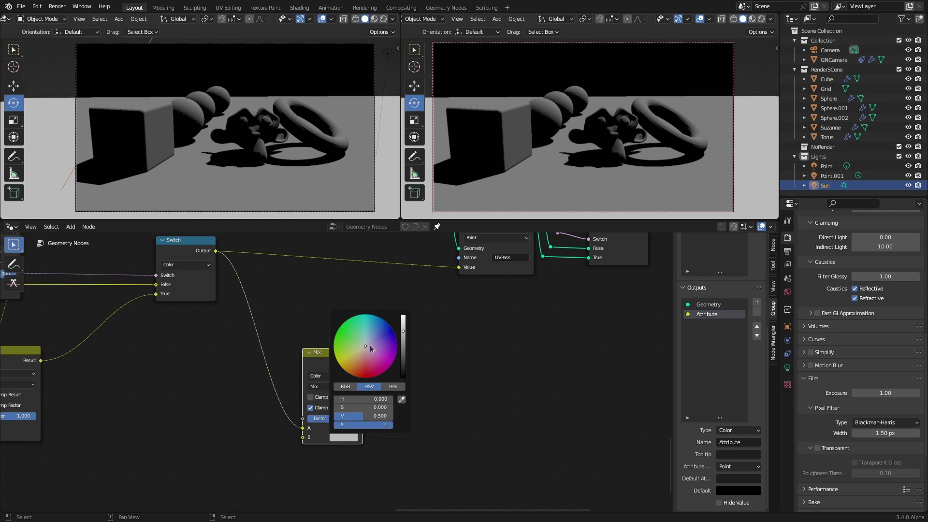
left_click_drag(368, 346, 367, 339)
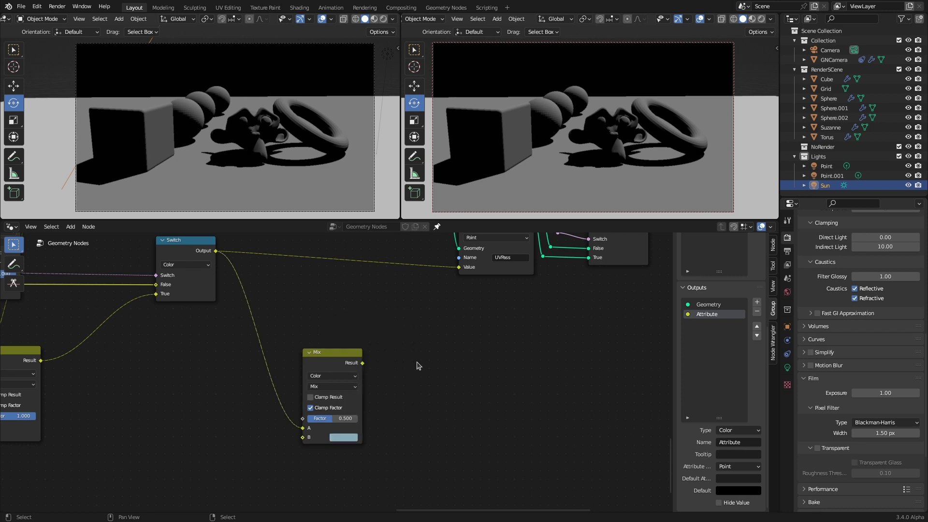
scroll(276, 410, "down", 2)
middle_click_drag(275, 410, 274, 376)
scroll(275, 375, "up", 1)
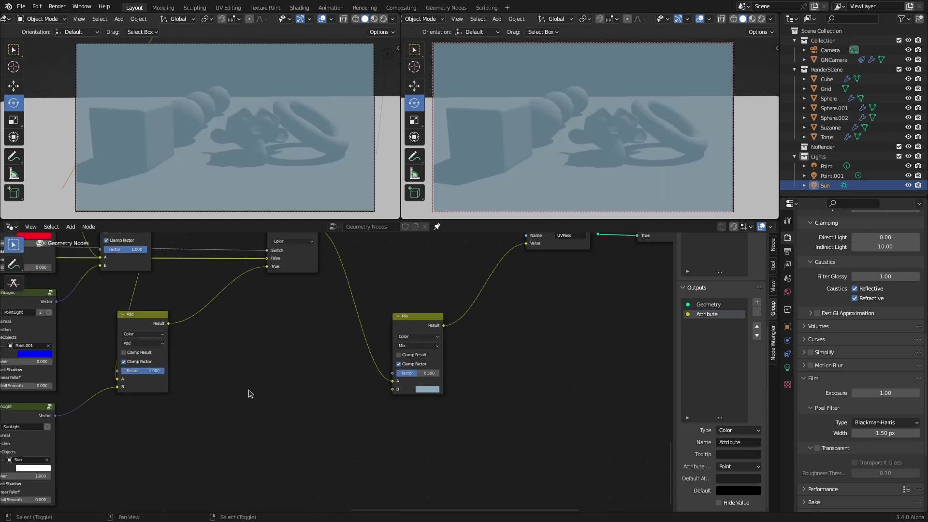
key("shift+a")
Step: Add a Named Attribute node near the Mix node in the node tree
left_click(223, 293)
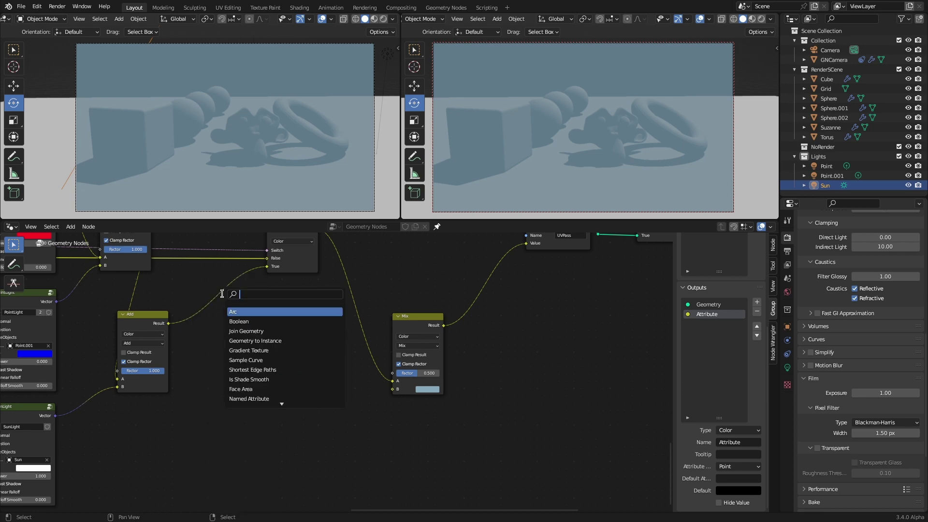
type("named")
key("Return")
scroll(210, 376, "down", 3)
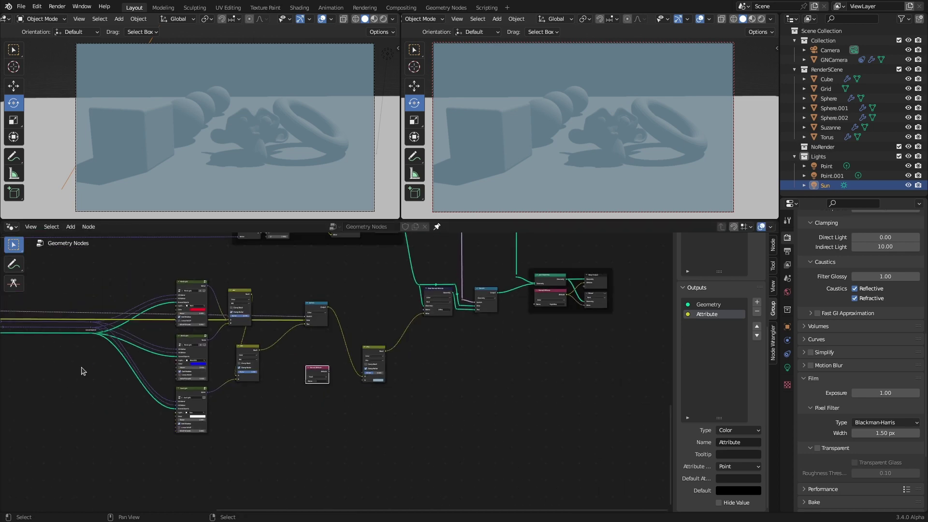
middle_click_drag(64, 356, 246, 392)
scroll(149, 379, "up", 2)
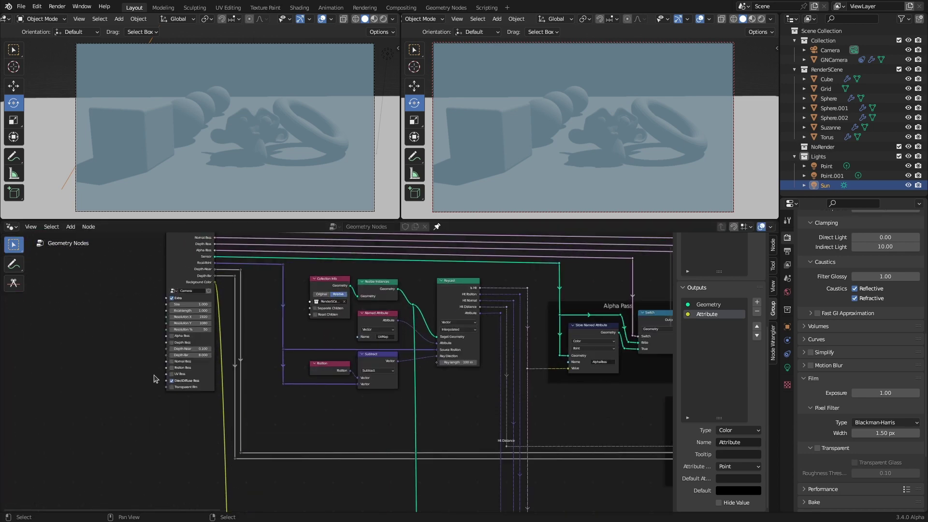
scroll(179, 406, "down", 3)
middle_click_drag(440, 425, 129, 263)
scroll(213, 331, "up", 3)
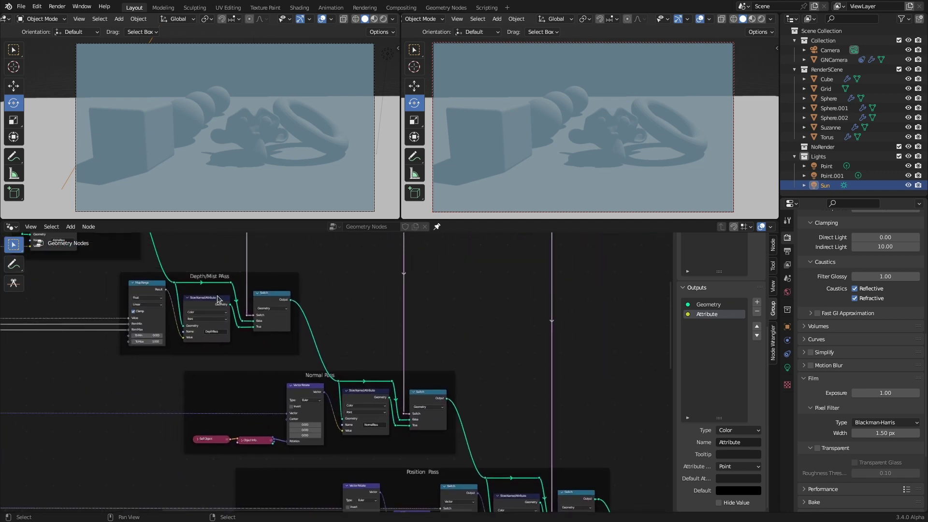
scroll(346, 389, "down", 4)
middle_click_drag(442, 467, 265, 346)
scroll(266, 346, "up", 4)
scroll(282, 389, "up", 2)
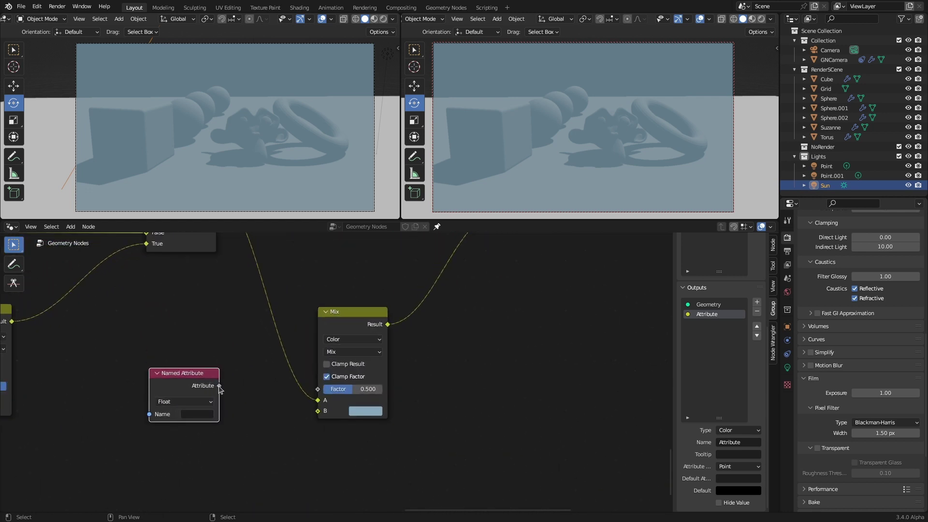
Step: Wire the Named Attribute into the Mix factor, reading DepthPass, and orbit to check the mist
left_click_drag(306, 396, 318, 389)
left_click(193, 413)
left_click(208, 340)
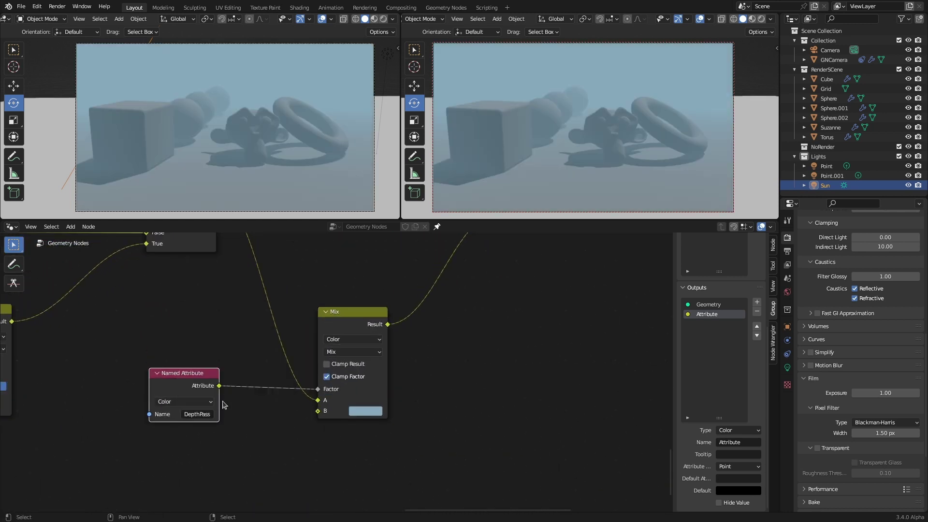
middle_click_drag(549, 154, 411, 140)
Step: Move the two lower nodes and fit the whole node tree in view
scroll(435, 358, "down", 7)
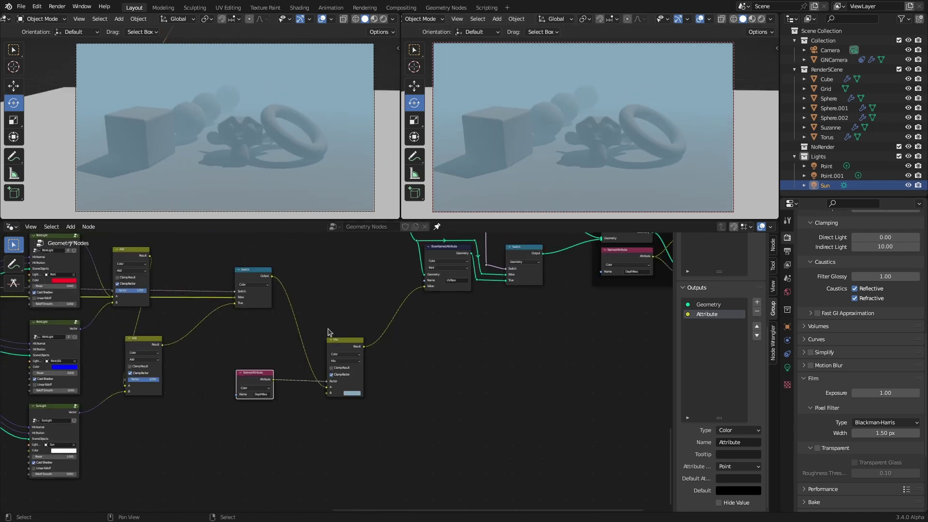
scroll(451, 364, "down", 2)
left_click_drag(485, 466, 418, 419)
key("Home")
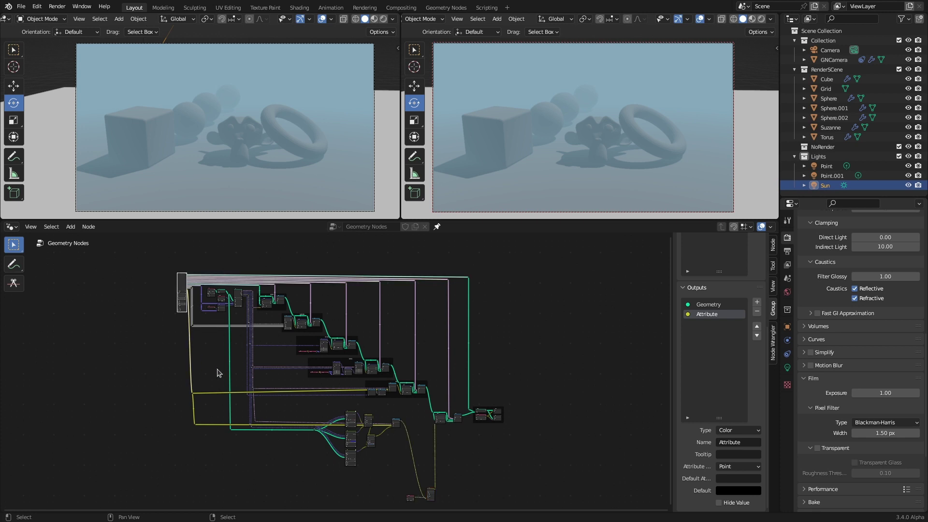
left_click_drag(198, 262, 450, 465)
middle_click_drag(468, 459, 448, 439)
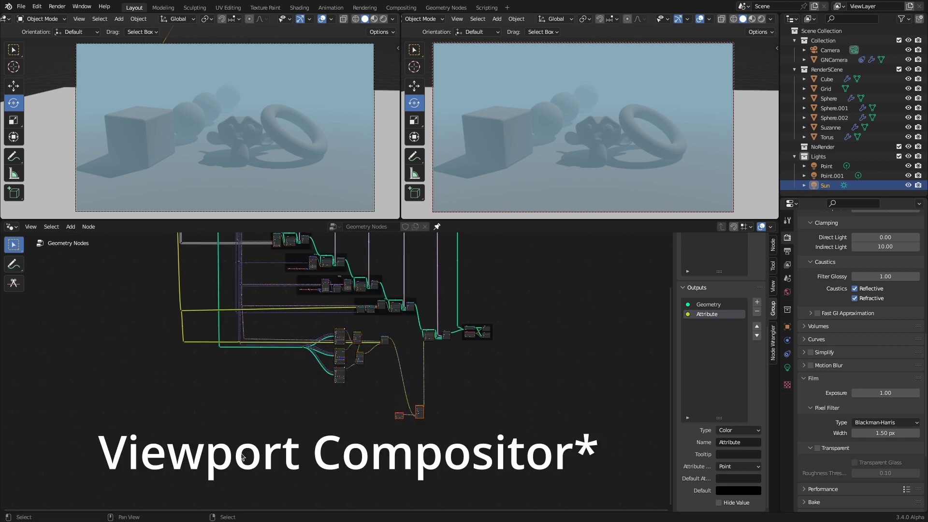
scroll(656, 270, "up", 3)
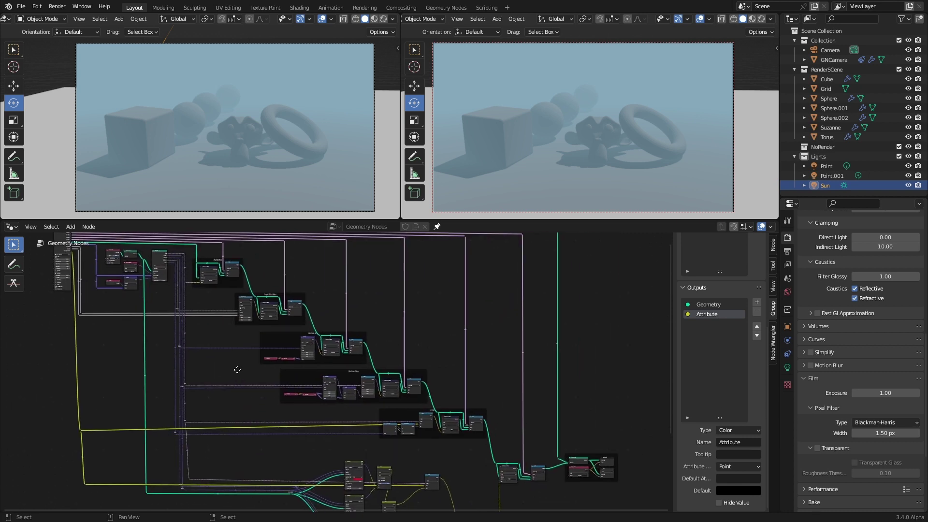
Step: Set the right viewport to Cycles Rendered shading displaying the Mist render pass
left_click(788, 293)
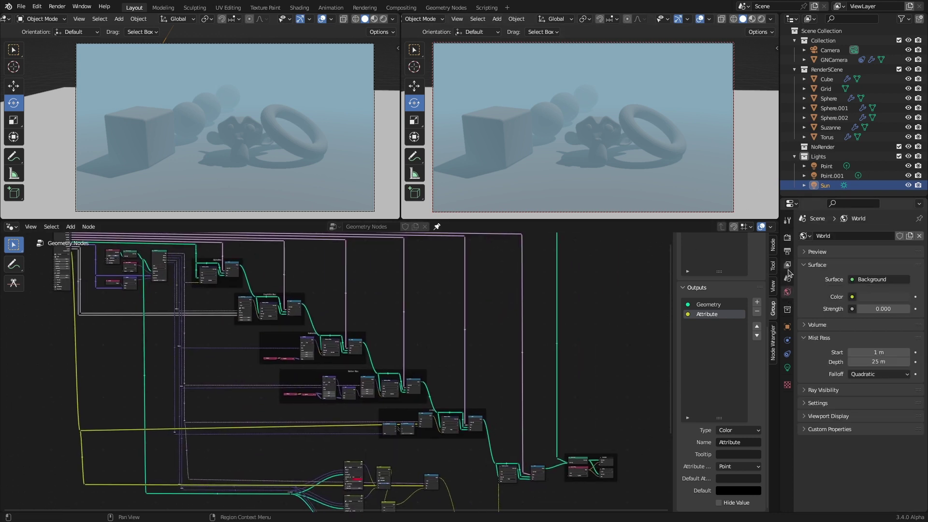
left_click(788, 265)
left_click(761, 19)
left_click(771, 18)
left_click(731, 105)
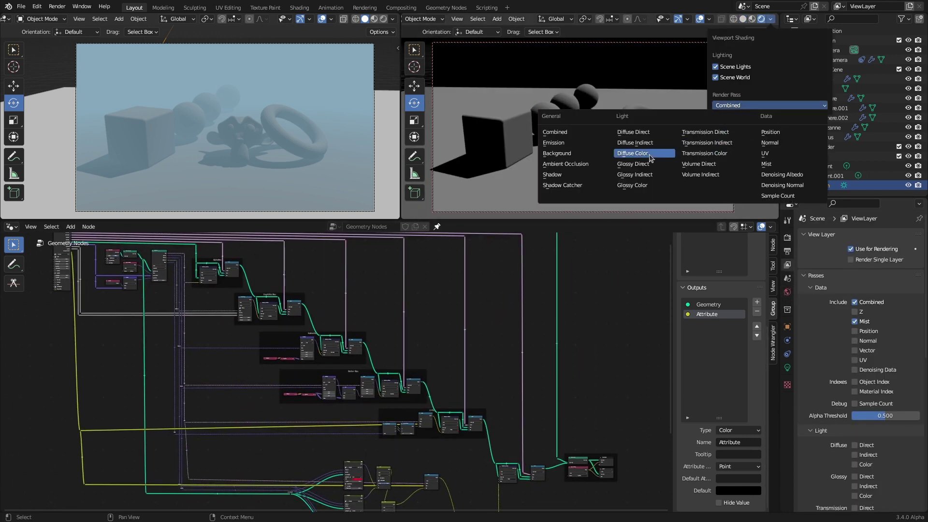
left_click(791, 167)
middle_click_drag(508, 475, 372, 330)
scroll(372, 330, "up", 3)
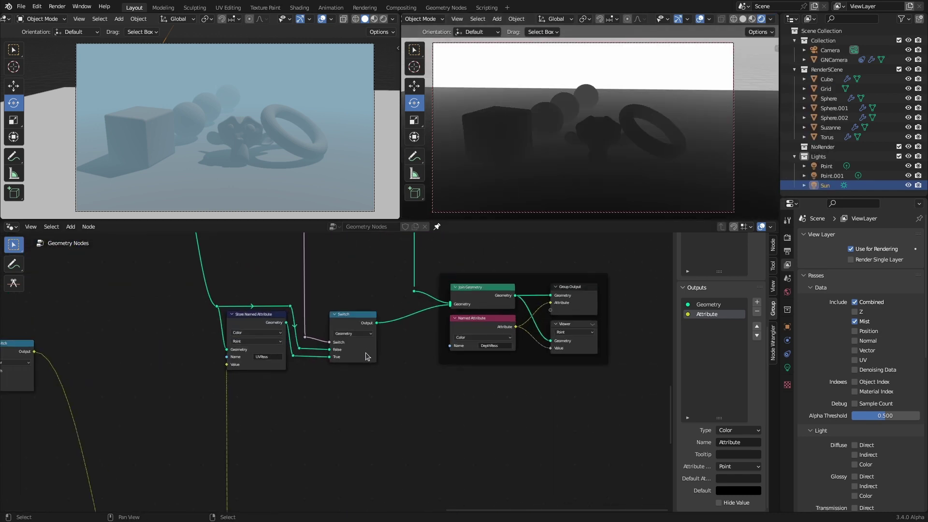
middle_click_drag(484, 367, 228, 463)
scroll(280, 351, "up", 4)
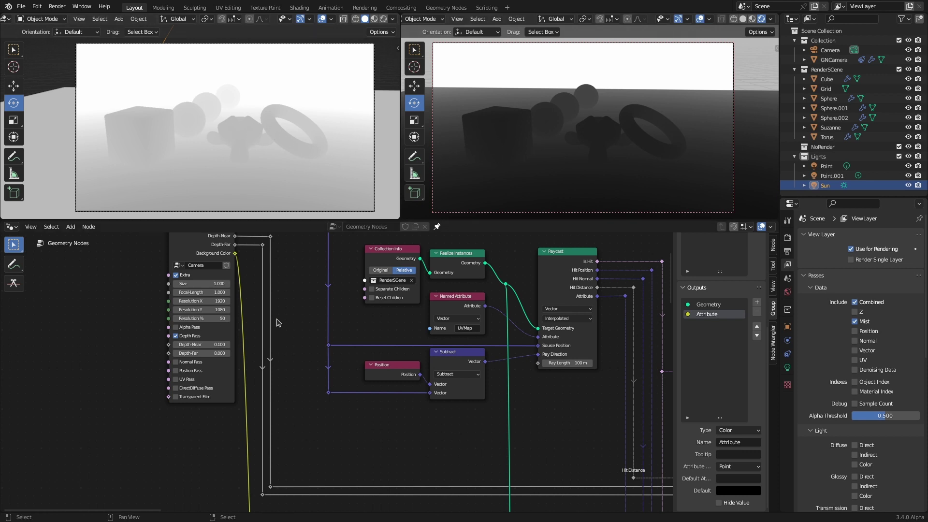
Step: Inside the Camera group, rename the Depth-Near and Depth-Far inputs to Mist Start and Mist Depth
scroll(297, 331, "up", 1)
middle_click_drag(269, 333, 193, 352)
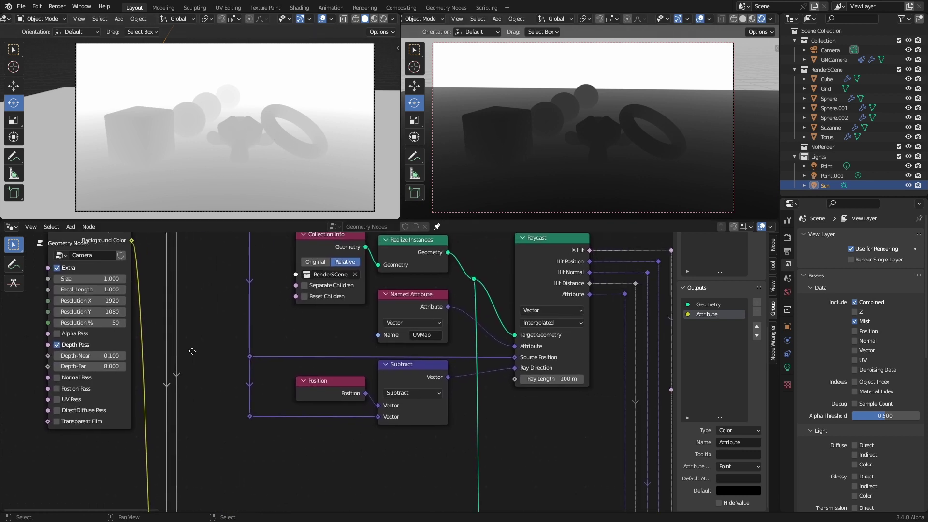
left_click(788, 292)
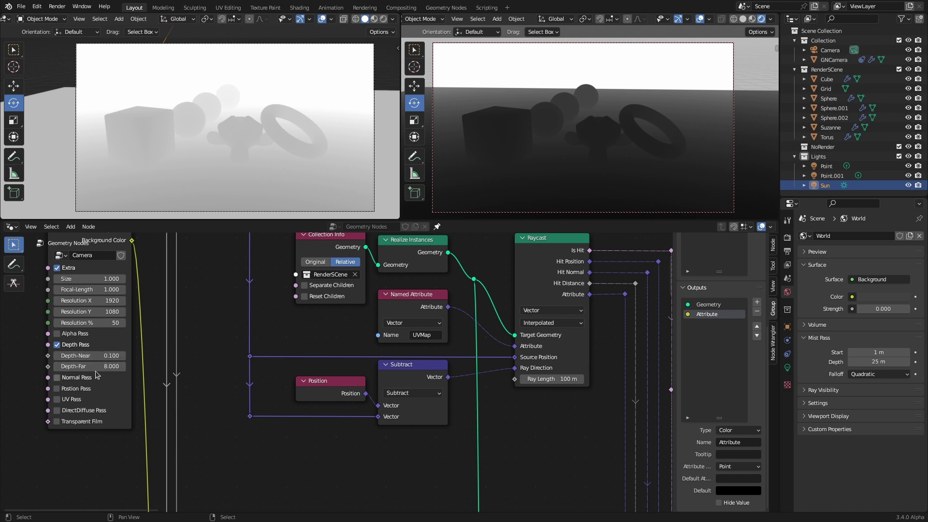
key("Tab")
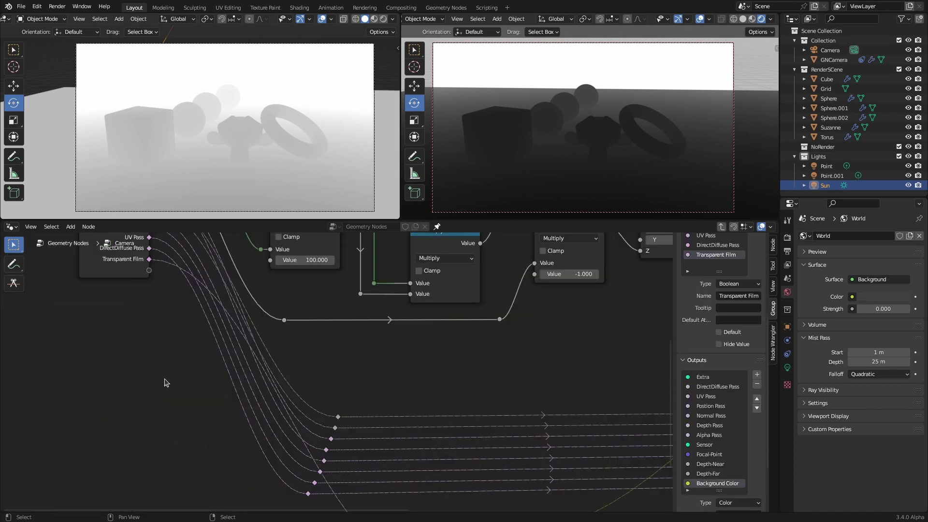
double_click(718, 313)
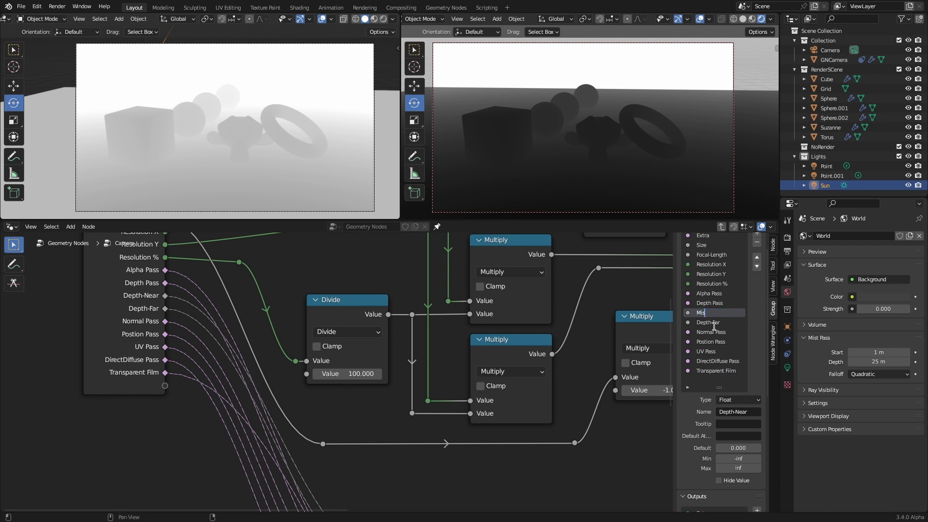
type("Mist Start")
double_click(714, 326)
type("Mist Depth")
key("Return")
Step: Add a Math Add node from a group input and connect its result to the Depth-Far output
middle_click_drag(369, 423, 258, 381)
left_click_drag(80, 266, 349, 409)
type("mat")
key("Return")
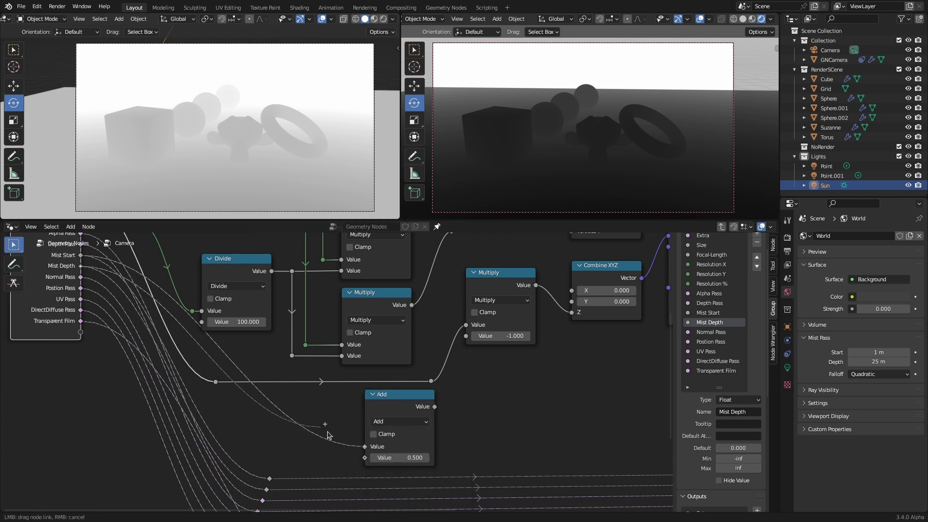
left_click(507, 414)
scroll(506, 413, "down", 2)
middle_click_drag(507, 413, 236, 420)
Step: Rename the group's depth outputs to Mist names and exit the Camera group
left_click_drag(173, 418, 554, 341)
scroll(325, 399, "right", 8, "ctrl")
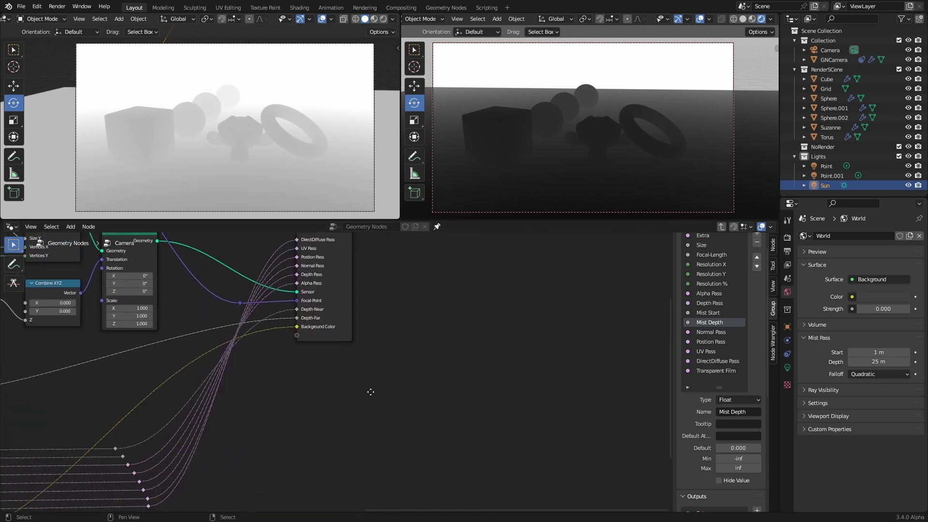
scroll(715, 368, "down", 8)
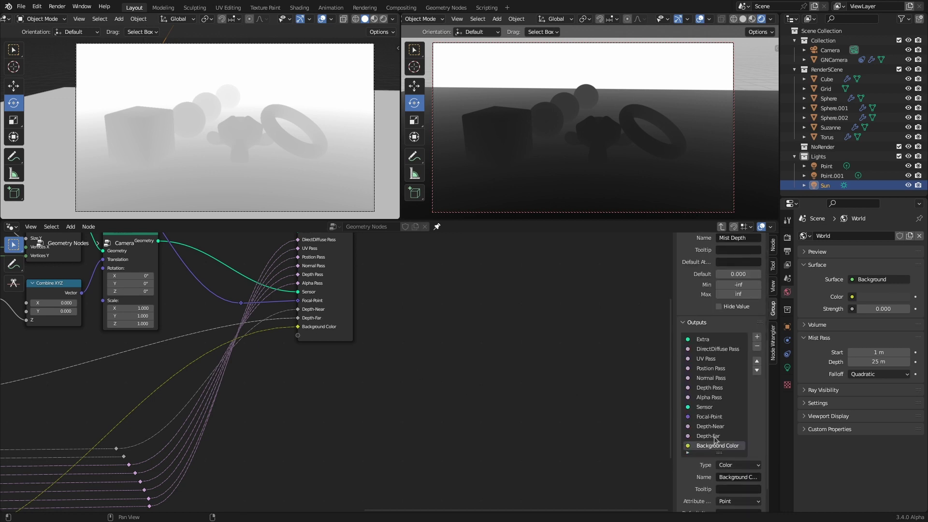
double_click(716, 391)
type("M")
double_click(708, 401)
type("Mis")
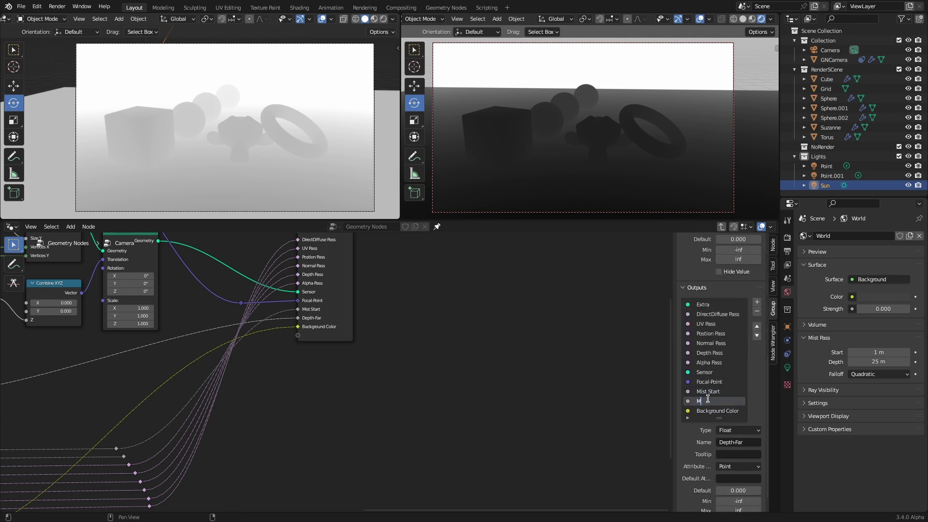
key("Tab")
Step: Set the world mist falloff to Linear and give the Camera node Mist Start 1 and depth 2
scroll(246, 388, "up", 7)
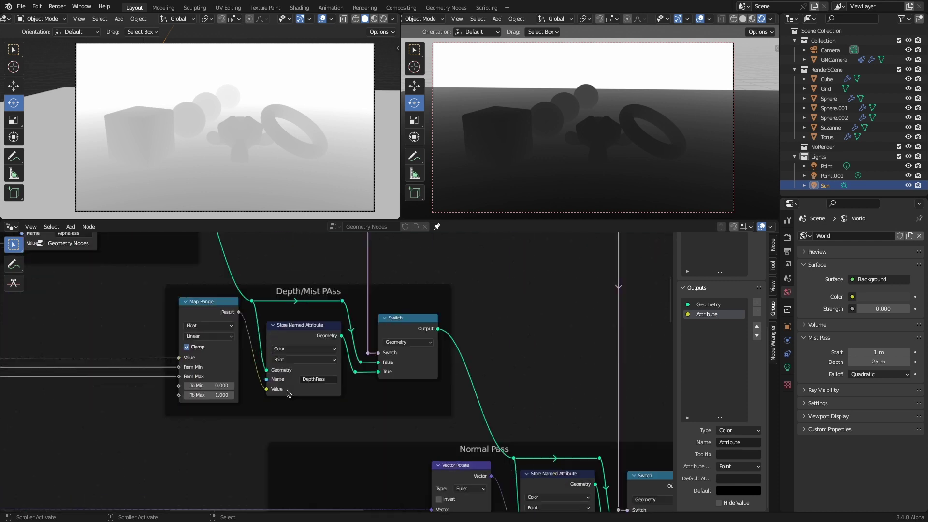
left_click(876, 374)
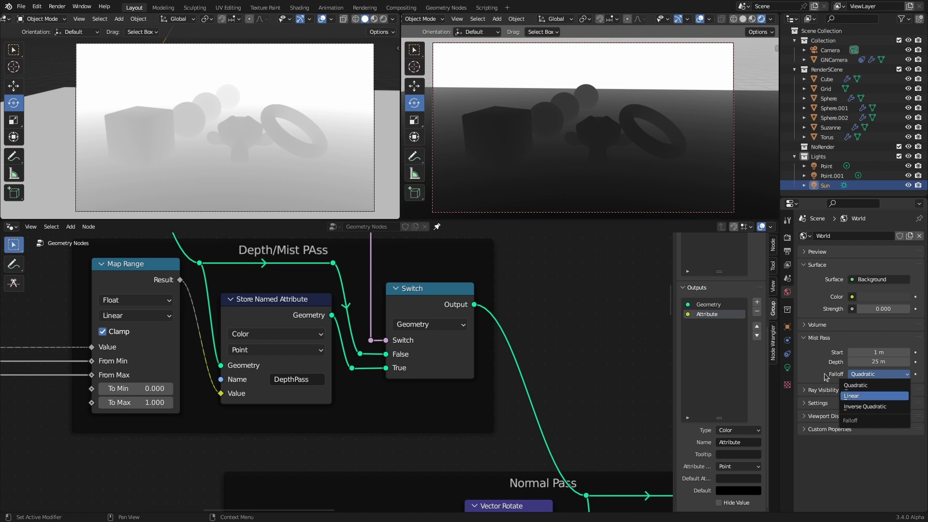
left_click(114, 268)
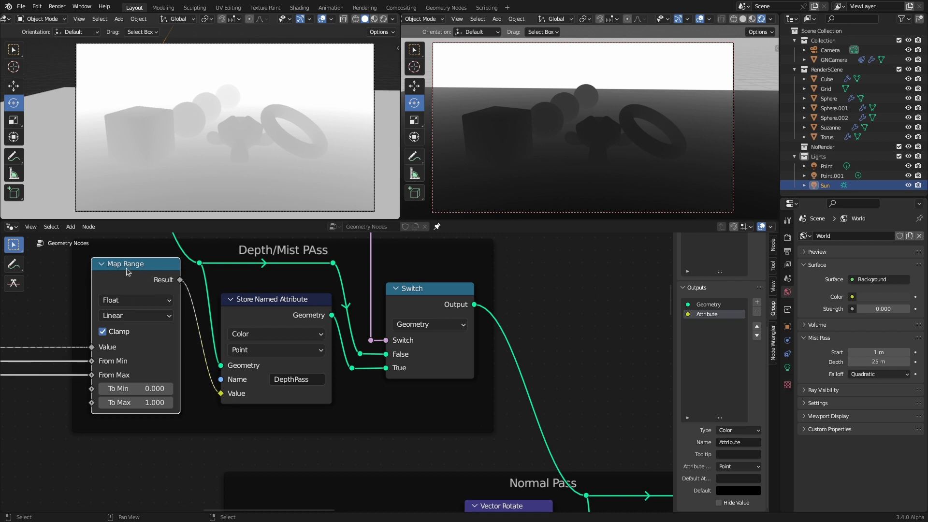
left_click(851, 376)
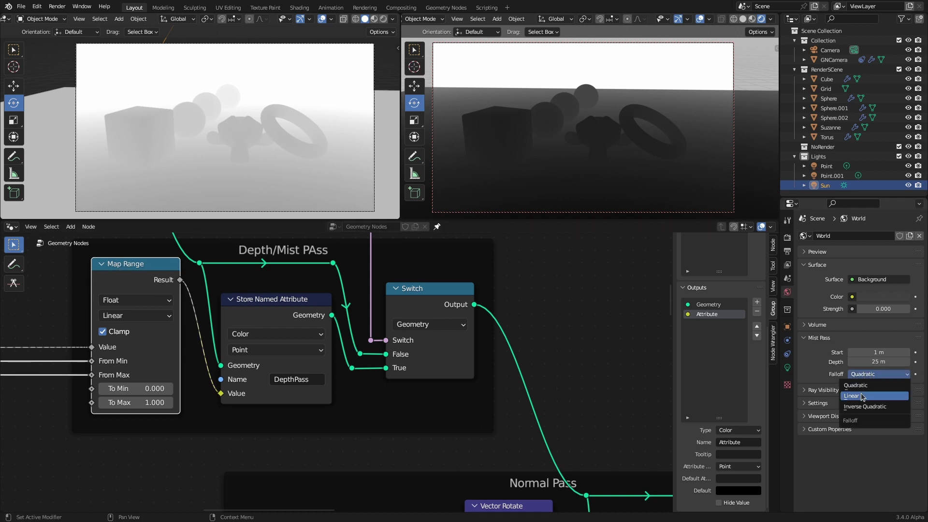
left_click(863, 397)
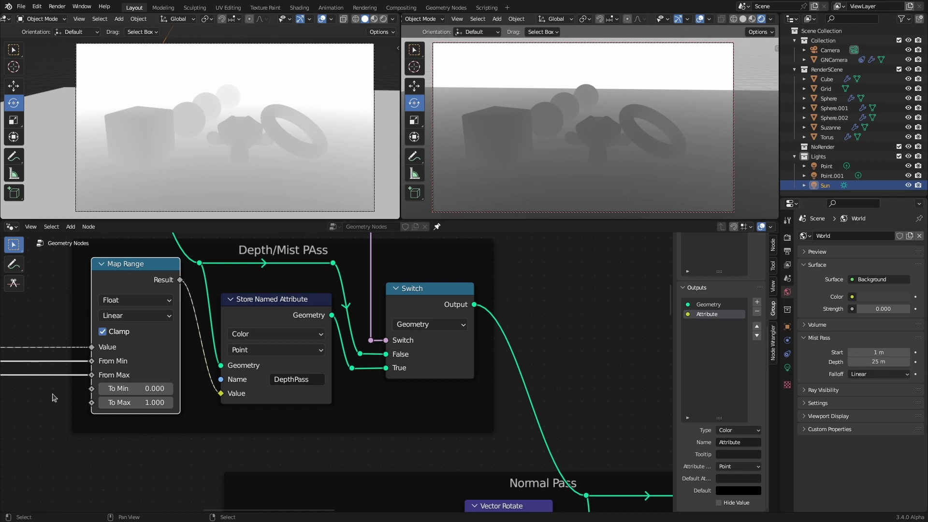
scroll(96, 389, "down", 5)
scroll(96, 389, "up", 4)
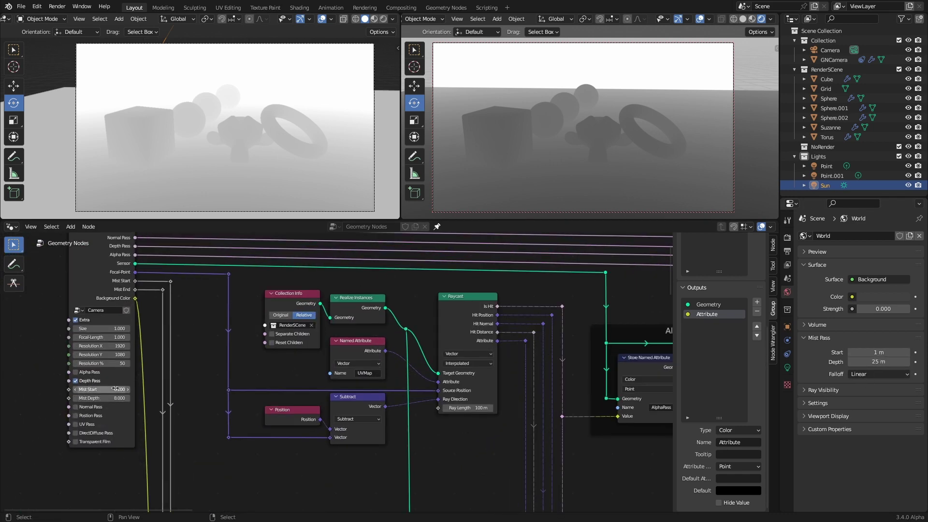
key("Return")
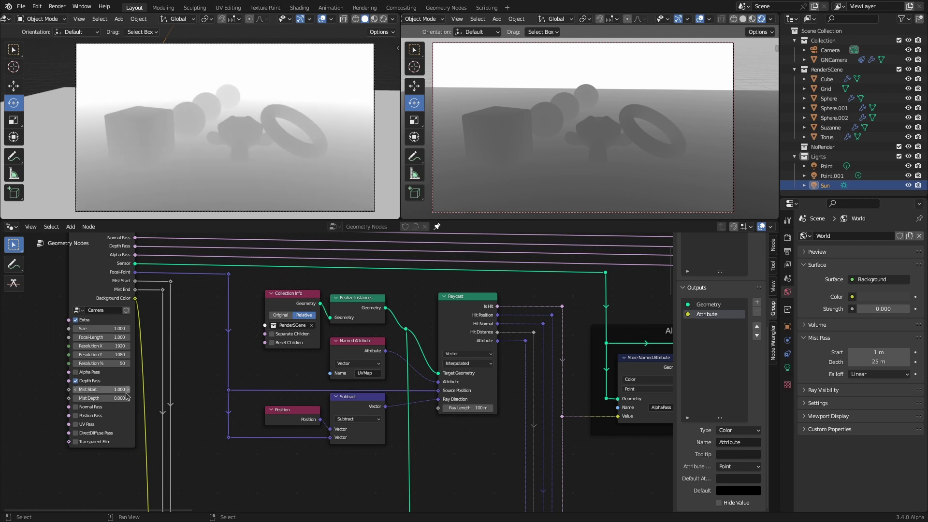
left_click(123, 399)
type("2")
key("Return")
Step: Return the mist falloff to Quadratic and set the Map Range interpolation to Smoother Step
middle_click_drag(122, 398, 126, 300)
scroll(125, 317, "up", 3)
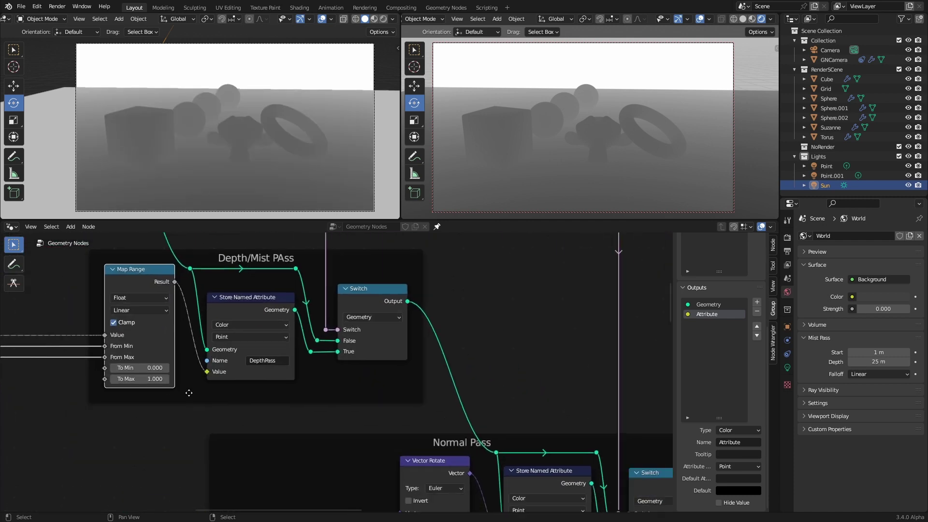
left_click(864, 375)
left_click(870, 397)
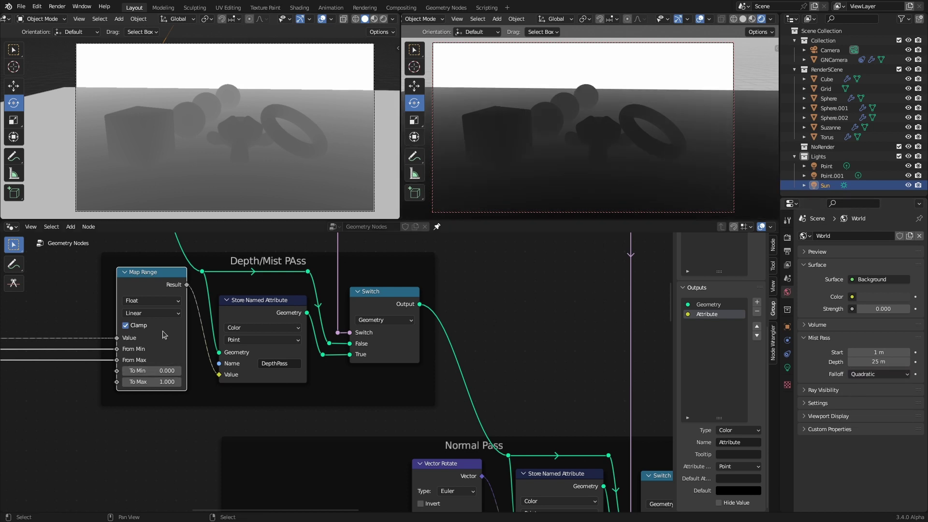
left_click(156, 313)
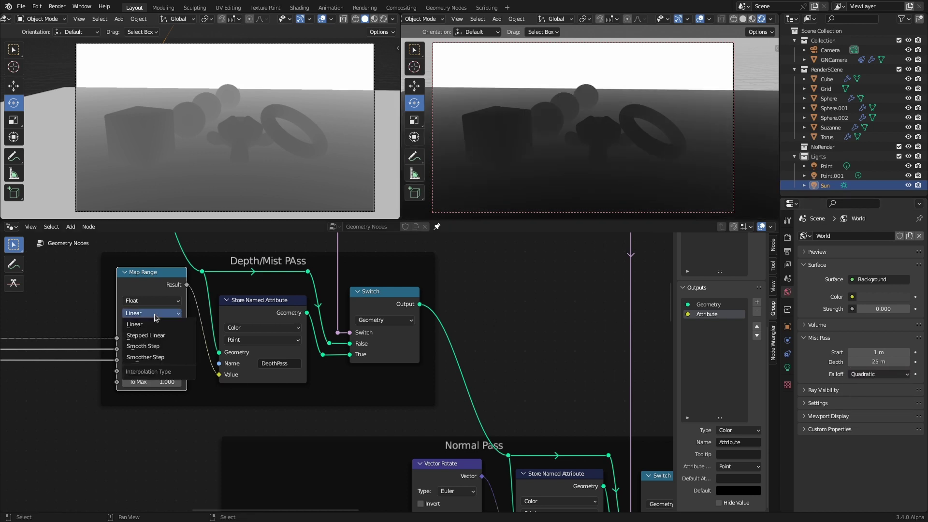
left_click(160, 358)
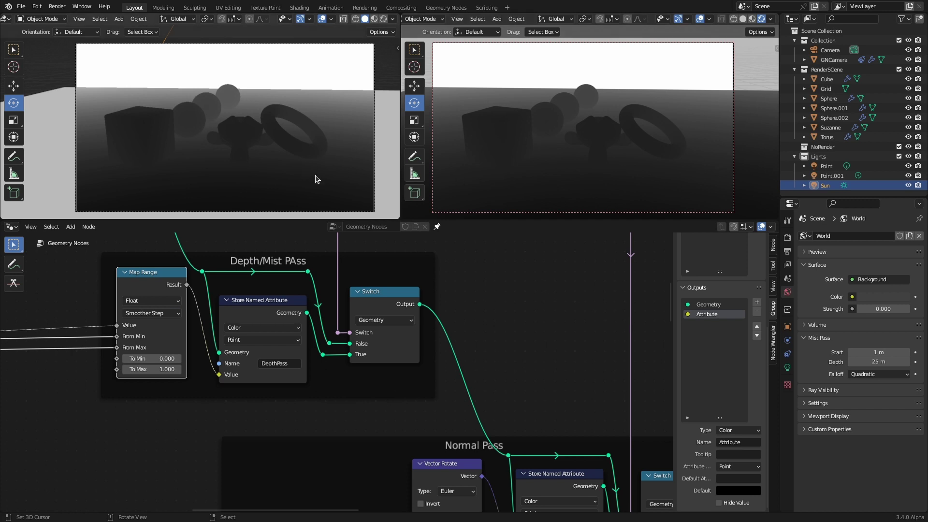
middle_click_drag(622, 167, 492, 166)
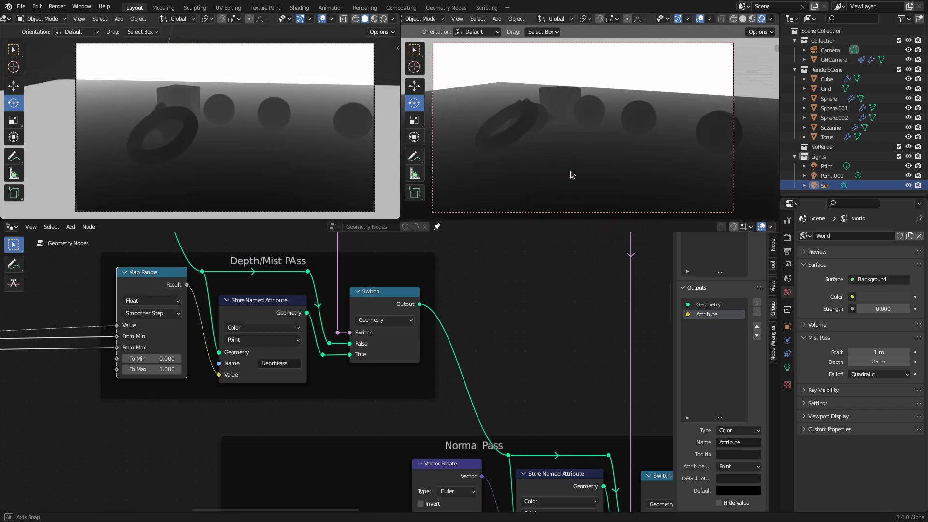
middle_click_drag(585, 175, 677, 169)
Step: Turn on the Z data pass in the View Layer properties
middle_click_drag(180, 414, 375, 408)
scroll(311, 423, "down", 2)
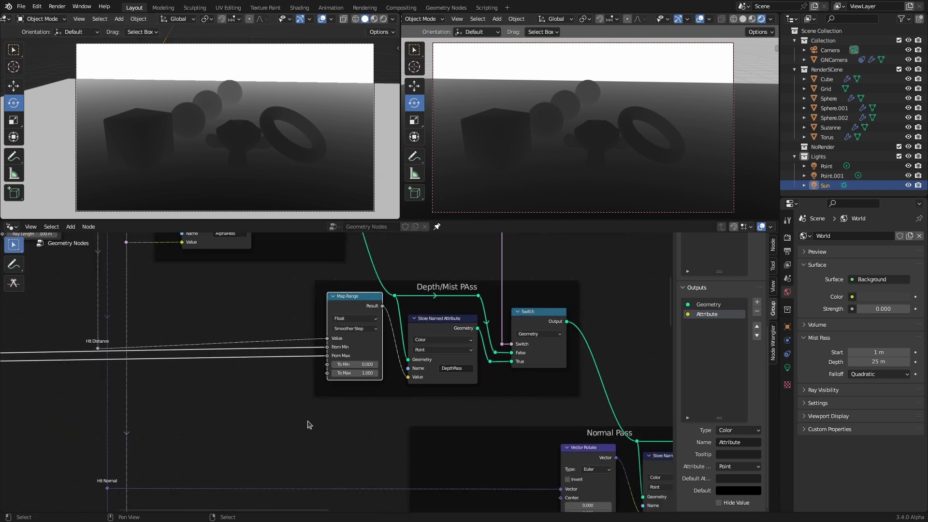
scroll(310, 423, "down", 1)
scroll(306, 431, "down", 3, "ctrl")
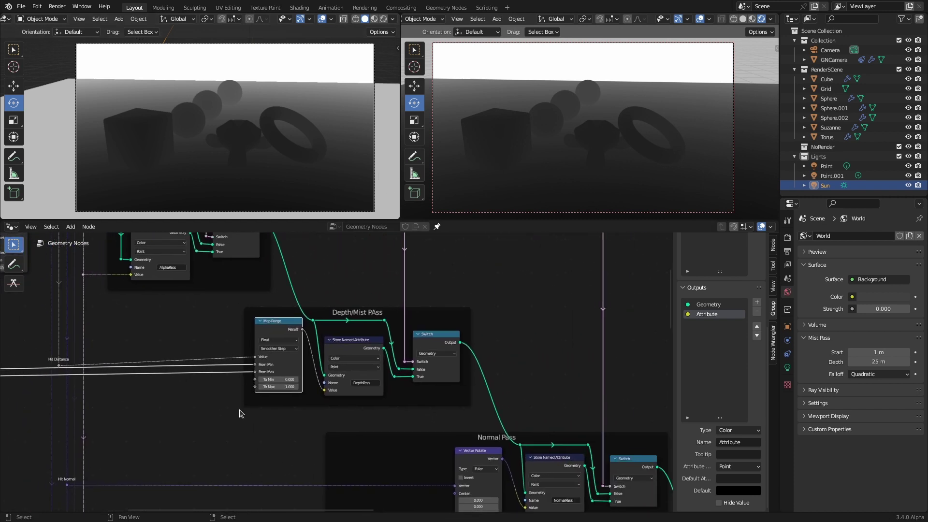
left_click(788, 266)
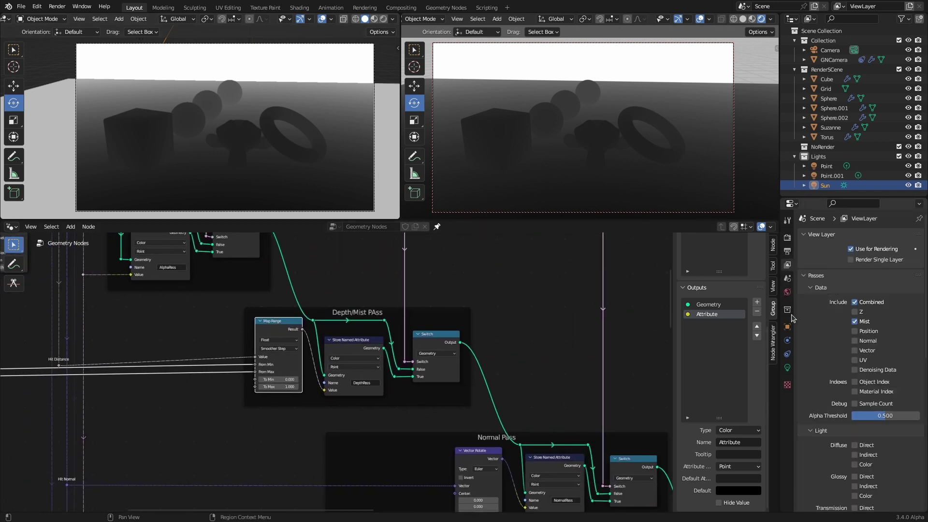
left_click(855, 312)
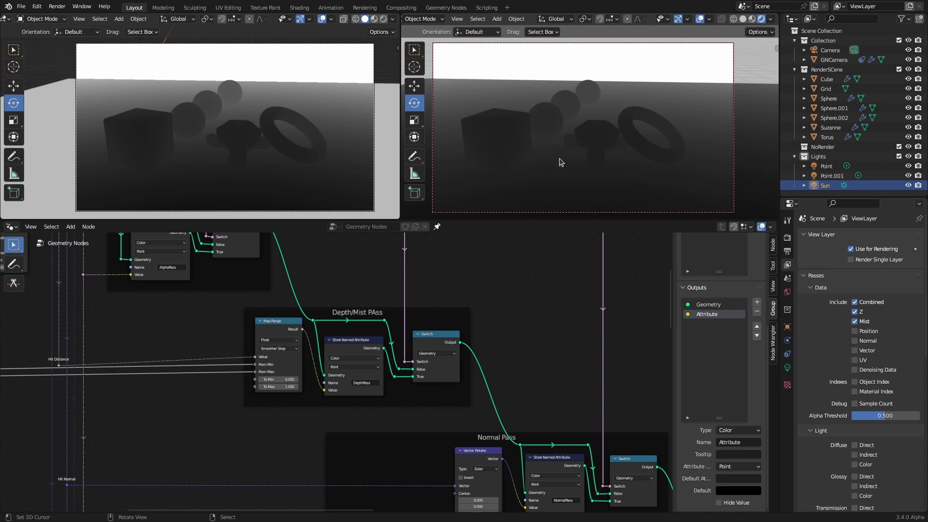
Step: Render with F12, display the Depth pass, and sample Z values across the image
key("F12")
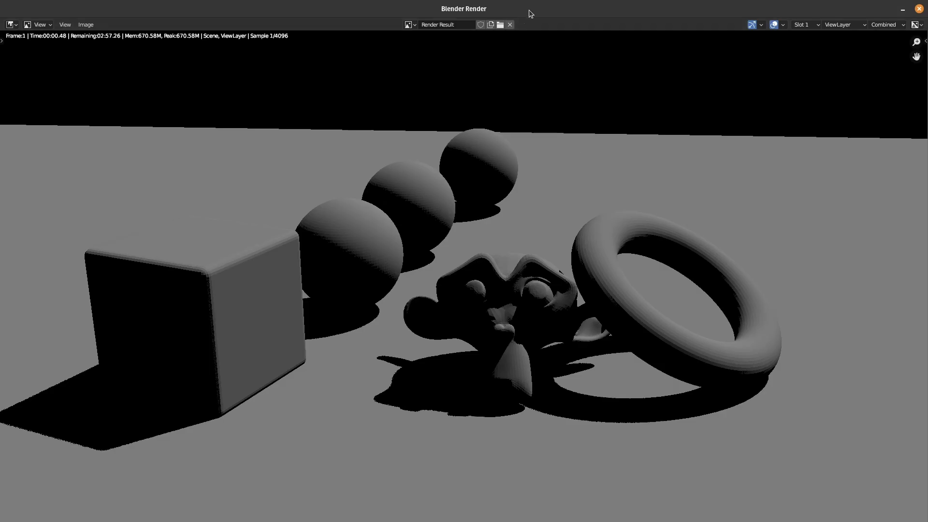
left_click(886, 24)
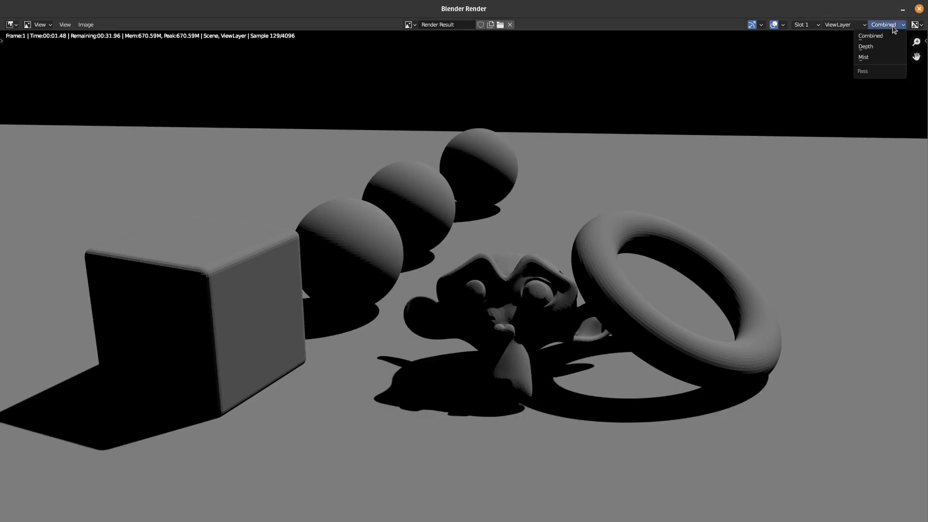
left_click(870, 46)
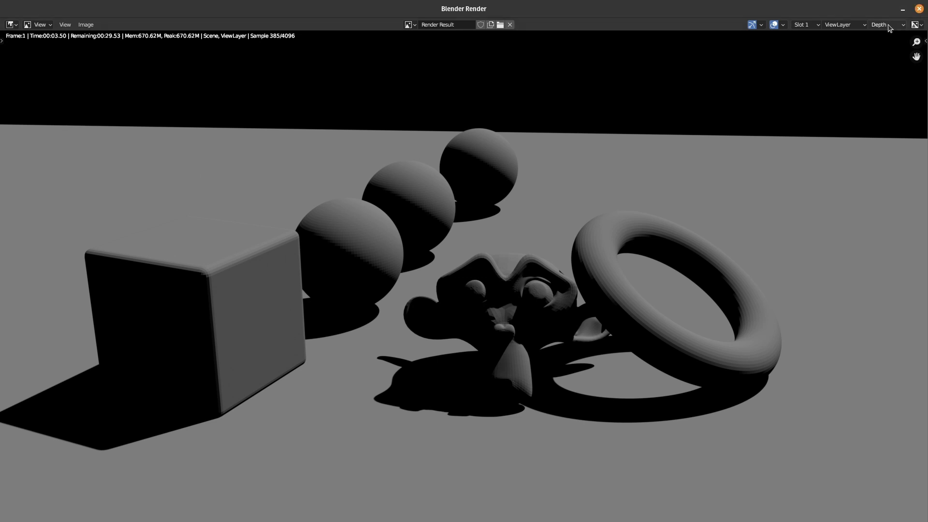
left_click(887, 25)
left_click(878, 48)
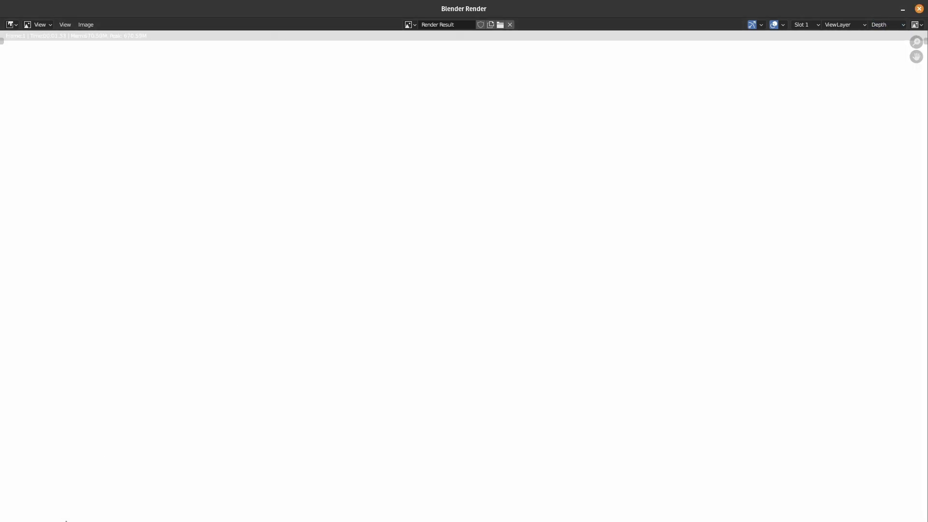
left_click(298, 451)
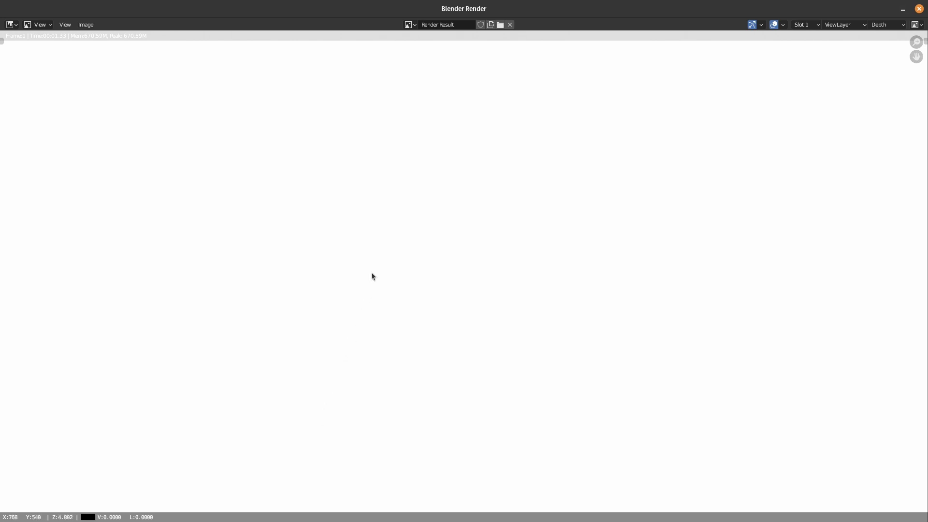
left_click_drag(381, 163, 390, 88)
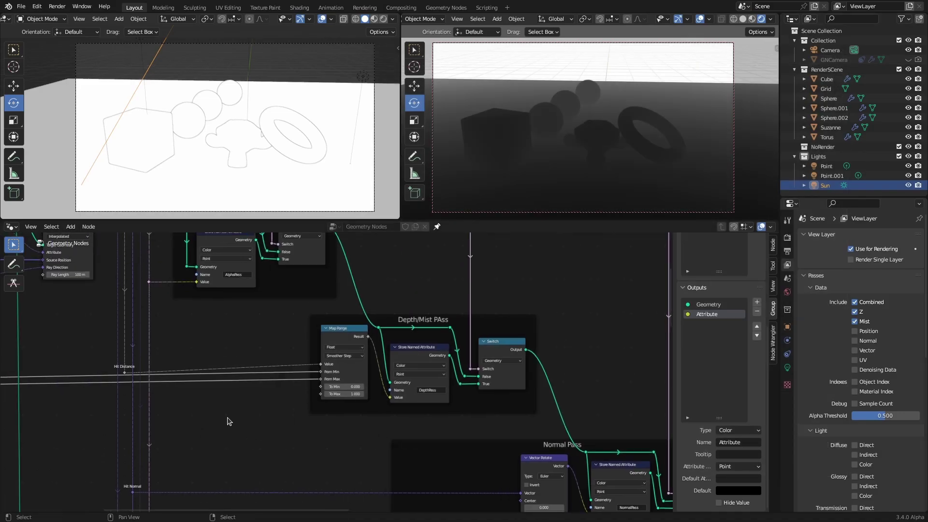
Step: Add a Switch node set to Float beside the Depth/Mist Pass group
scroll(232, 418, "left", 5, "ctrl")
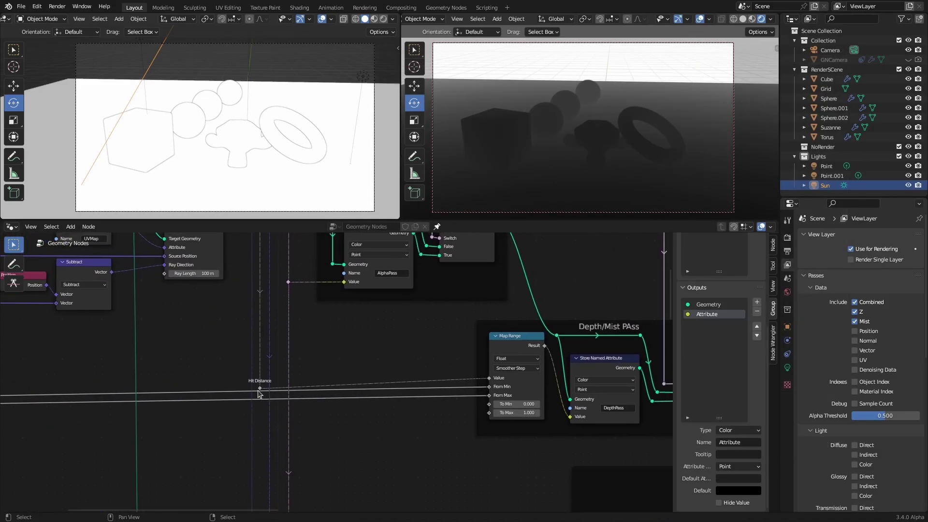
left_click_drag(261, 385, 262, 374)
scroll(271, 435, "right", 4, "ctrl")
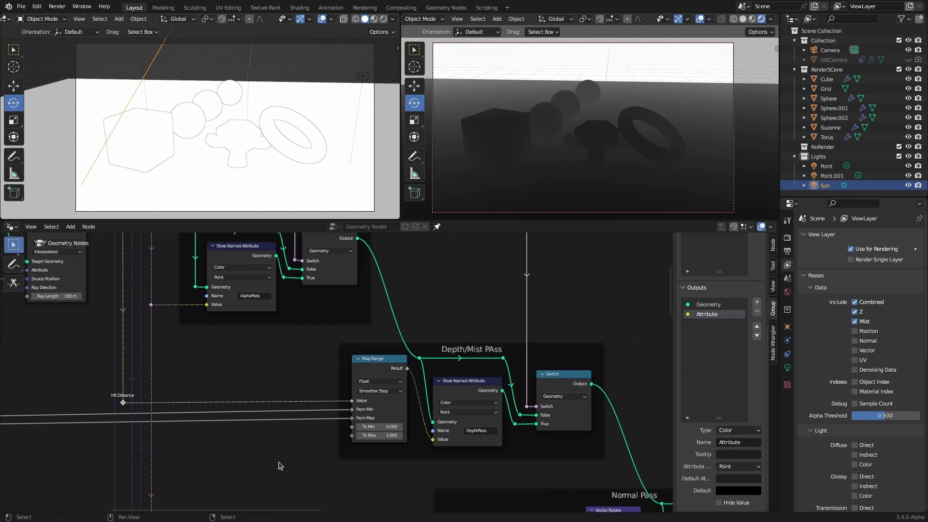
key("shift+a")
left_click(189, 299)
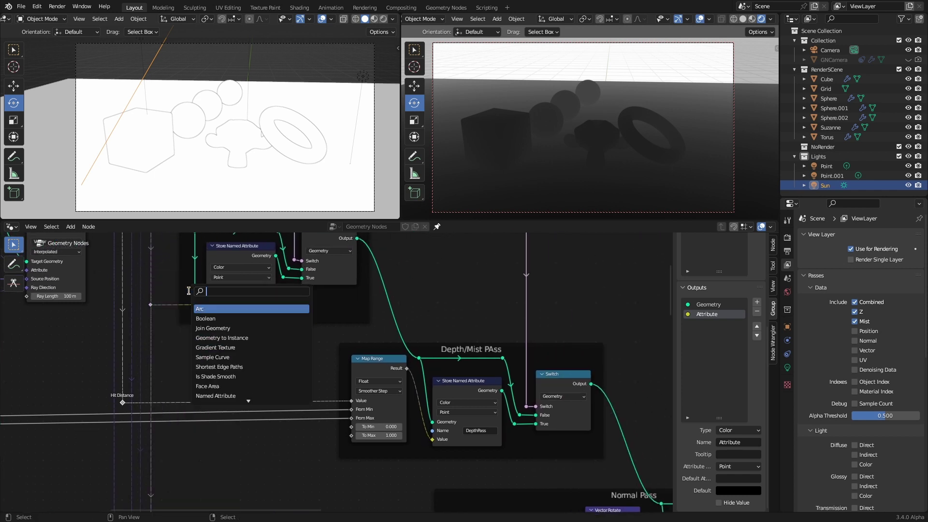
type("switch")
key("Return")
left_click(257, 335)
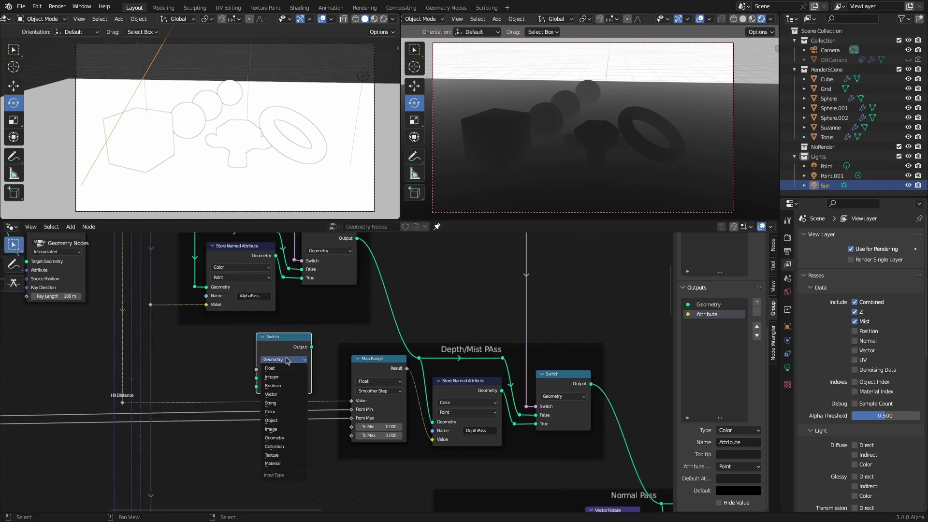
left_click_drag(123, 402, 162, 406)
key("Escape")
scroll(189, 408, "down", 1)
scroll(189, 408, "up", 2)
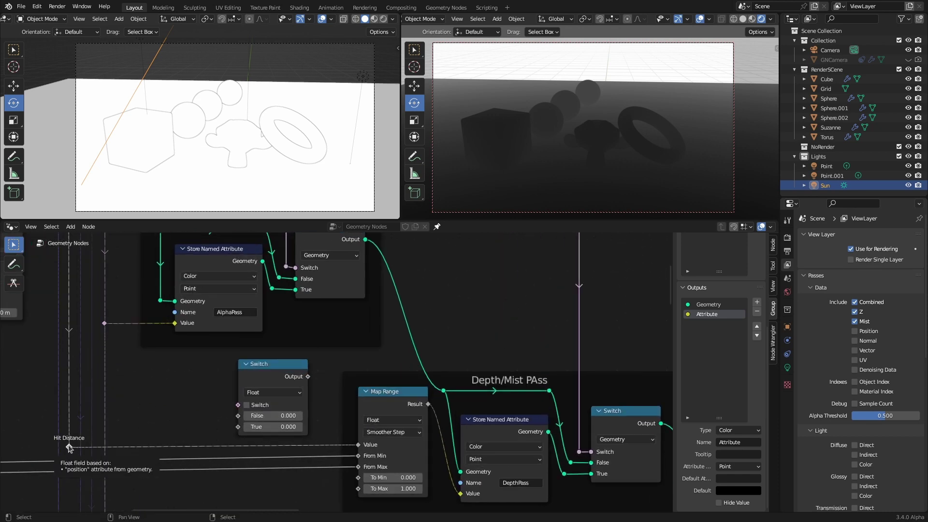
left_click_drag(69, 448, 239, 427)
left_click(290, 415)
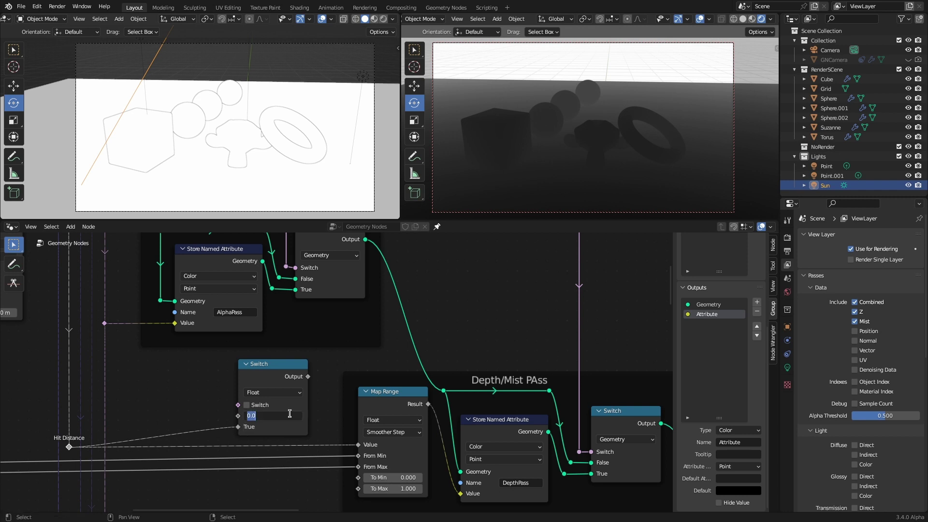
type("1000000000")
key("Return")
Step: Route the Raycast hit result into the Switch input through a reroute
middle_click_drag(190, 376, 203, 388)
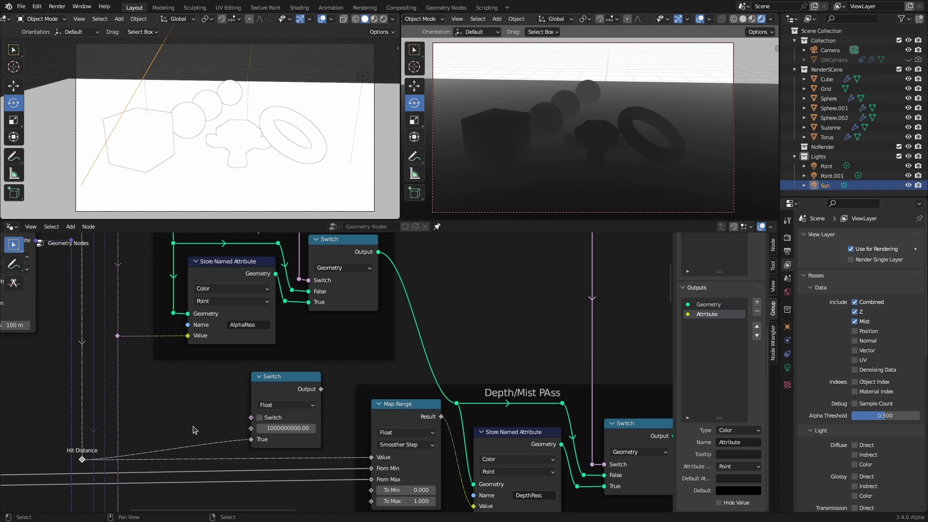
scroll(194, 411, "down", 1)
scroll(196, 377, "up", 2, "shift")
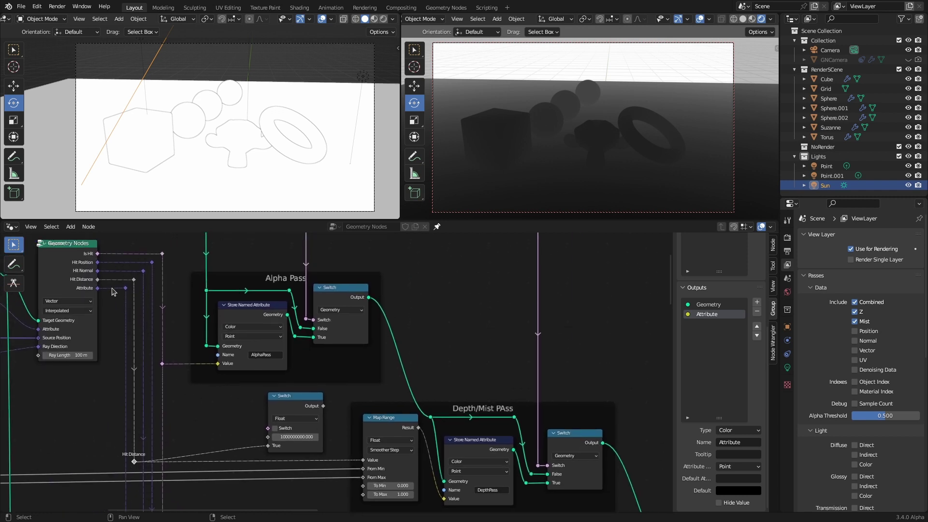
right_click_drag(155, 429, 169, 428, "shift")
left_click_drag(162, 428, 268, 428)
right_click_drag(236, 454, 208, 475, "shift")
Step: Shift the Float Switch left and move the Depth/Mist Pass frame to the right
key("g")
left_click(193, 447)
scroll(193, 447, "down", 2)
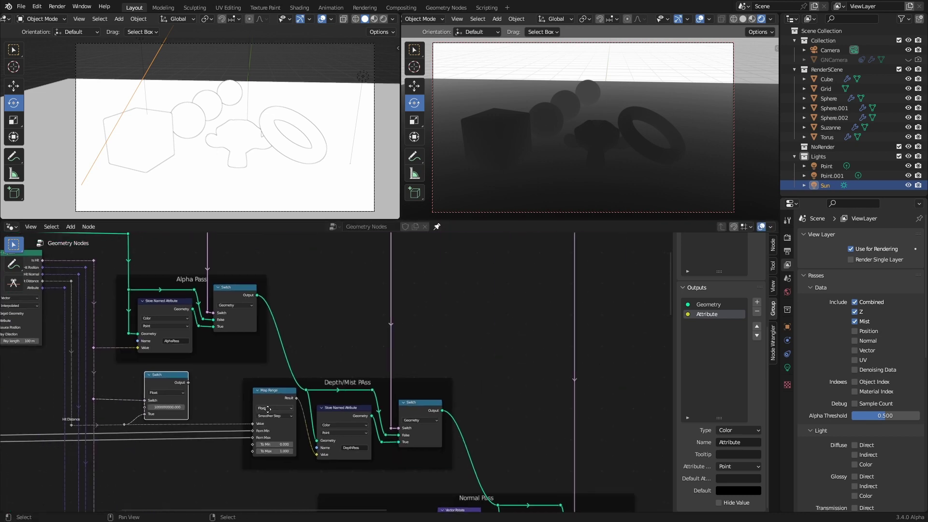
left_click(396, 447)
key("g")
left_click(437, 446)
scroll(522, 429, "up", 2)
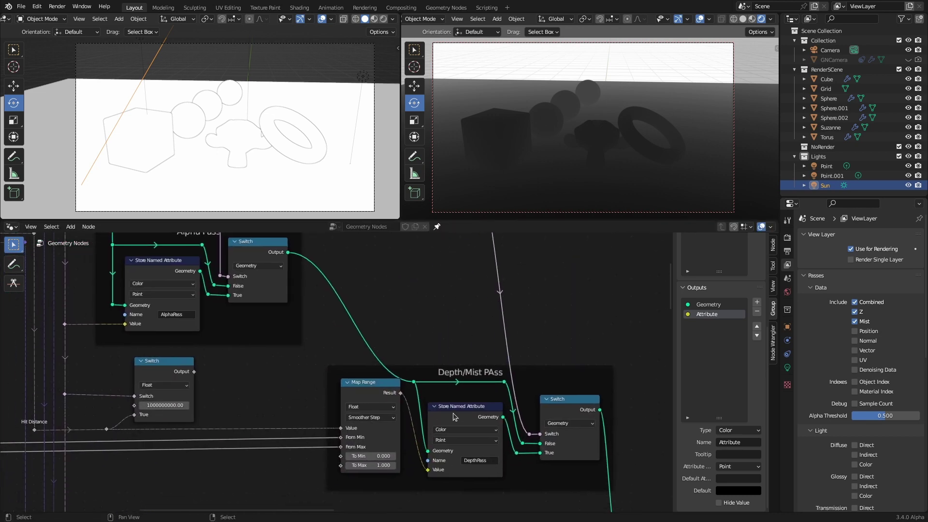
Step: Duplicate the Store Named Attribute and depth Switch nodes and place the copies to the left
left_click(537, 419, "shift")
key("shift+d")
left_click(290, 377)
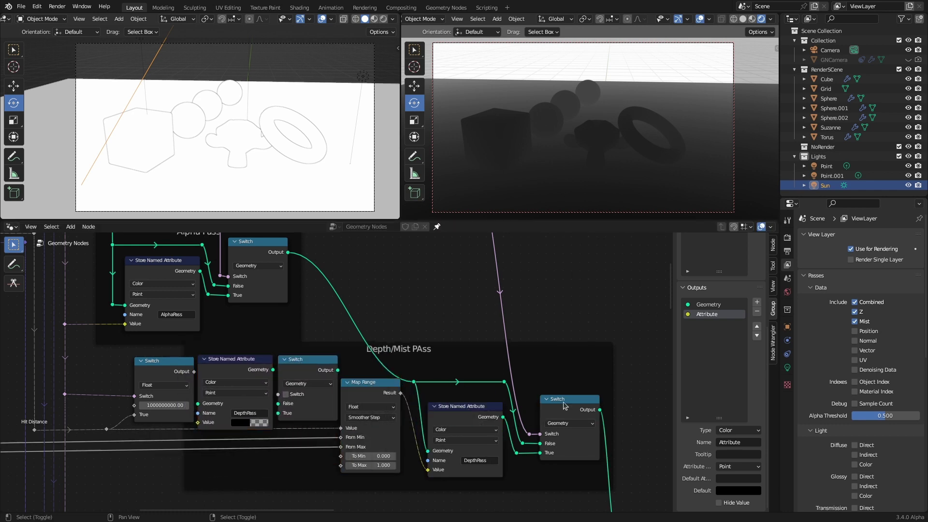
middle_click_drag(157, 373, 254, 392)
left_click_drag(254, 392, 237, 397)
middle_click_drag(563, 500, 332, 474)
Step: Rename the Map Range store's attribute from DepthPass to MistPass
left_click(332, 456)
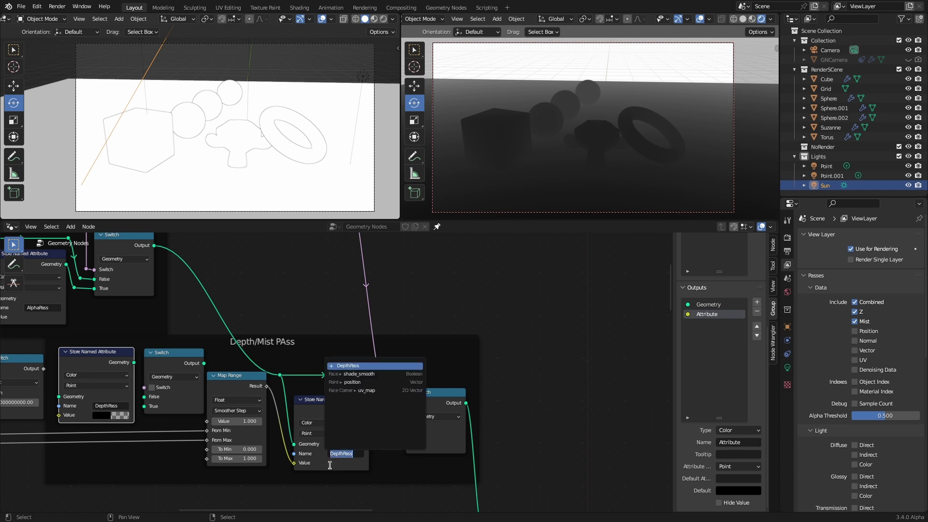
left_click(335, 455)
key("Delete")
key("Delete")
key("Delete")
key("Delete")
key("Delete")
type("Mist")
key("Return")
Step: Feed the Alpha Pass output into the DepthPass store and chain it into the mist stage
middle_click_drag(156, 248, 337, 269)
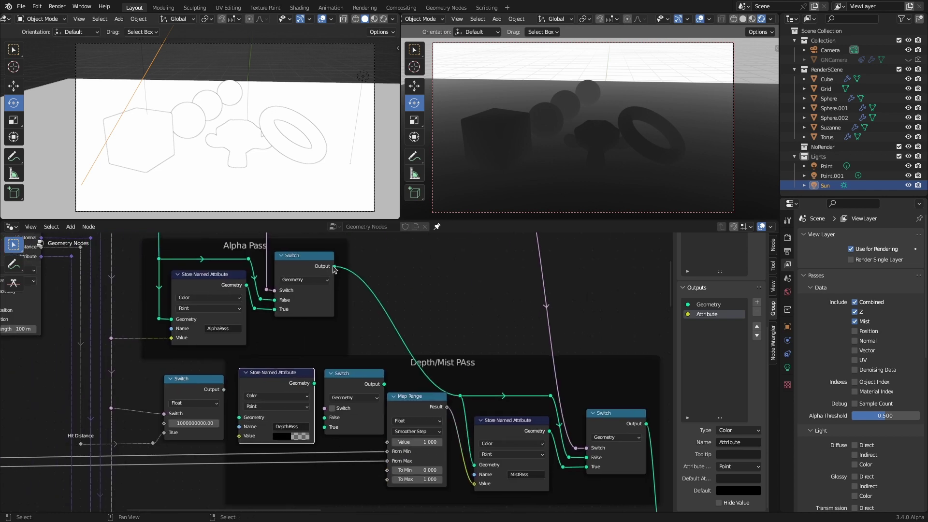
left_click_drag(334, 267, 239, 417)
scroll(291, 392, "down", 1)
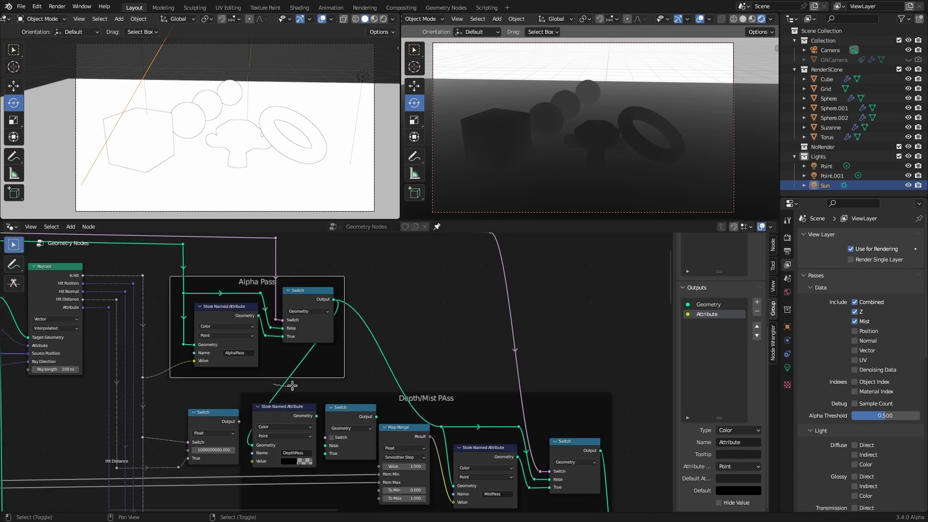
right_click_drag(290, 392, 292, 390, "shift")
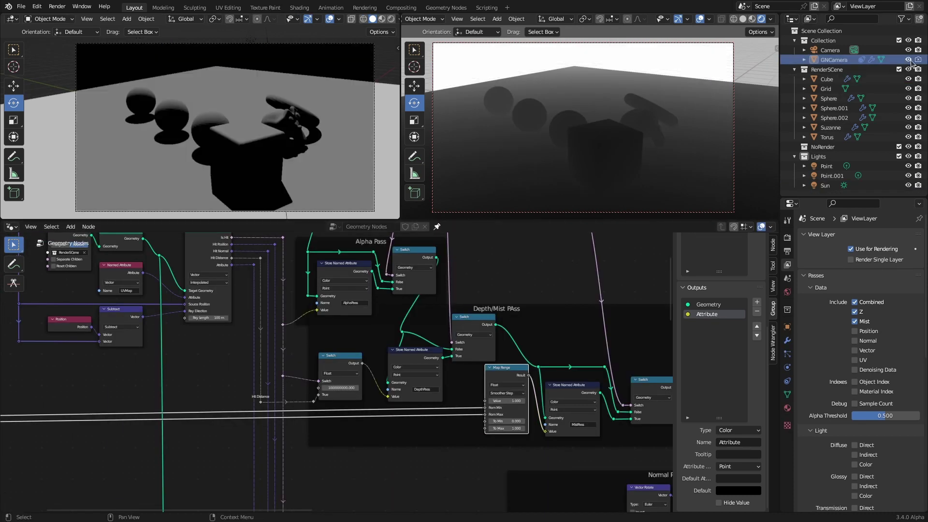
Step: Connect Hit Distance to the Map Range Value input and check the teal mist
scroll(208, 439, "up", 3)
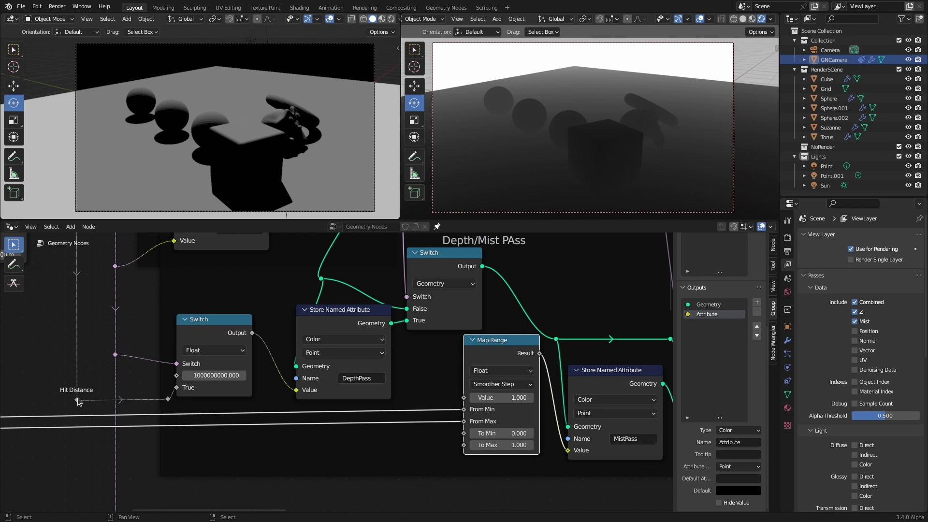
left_click_drag(169, 401, 467, 400)
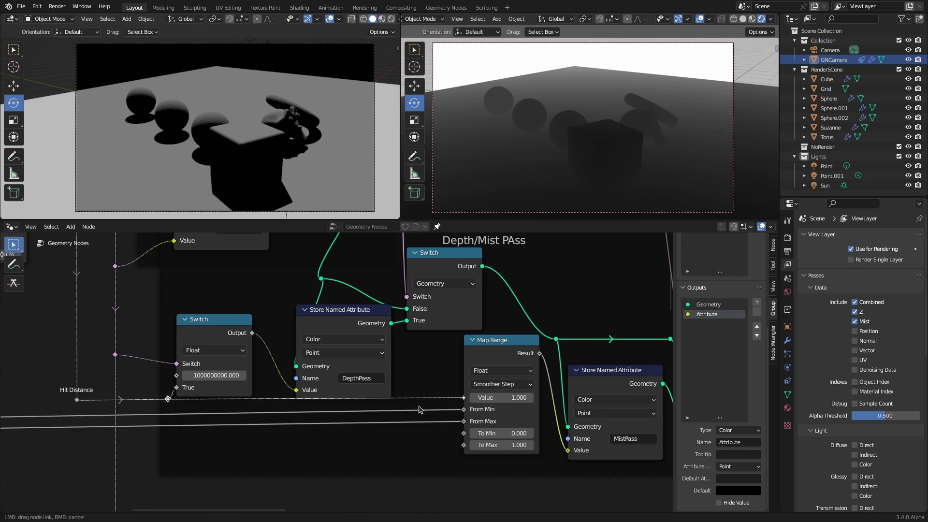
left_click_drag(363, 416, 363, 416)
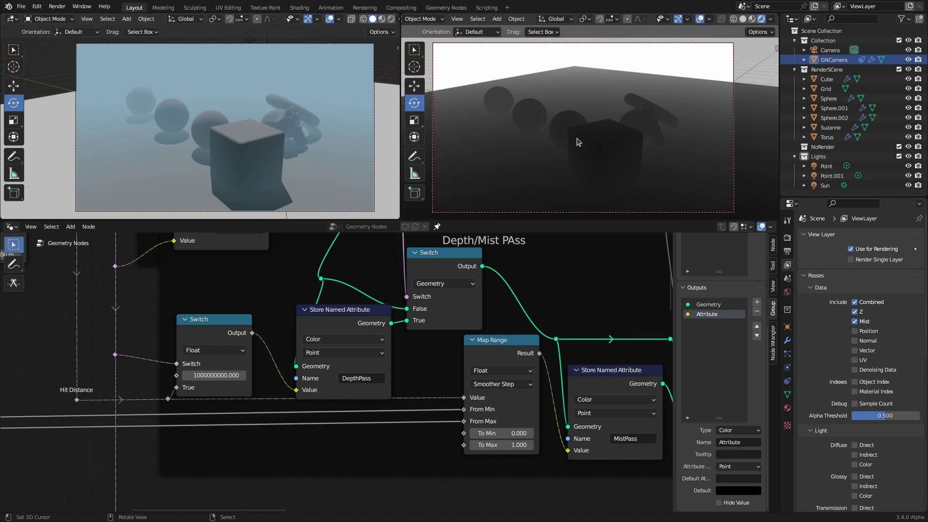
middle_click_drag(578, 141, 648, 171)
scroll(384, 442, "down", 5)
middle_click_drag(72, 309, 115, 253)
Step: Orbit the camera-locked view around the cube, spheres, monkey and torus, and reposition the lamp
scroll(115, 252, "down", 3)
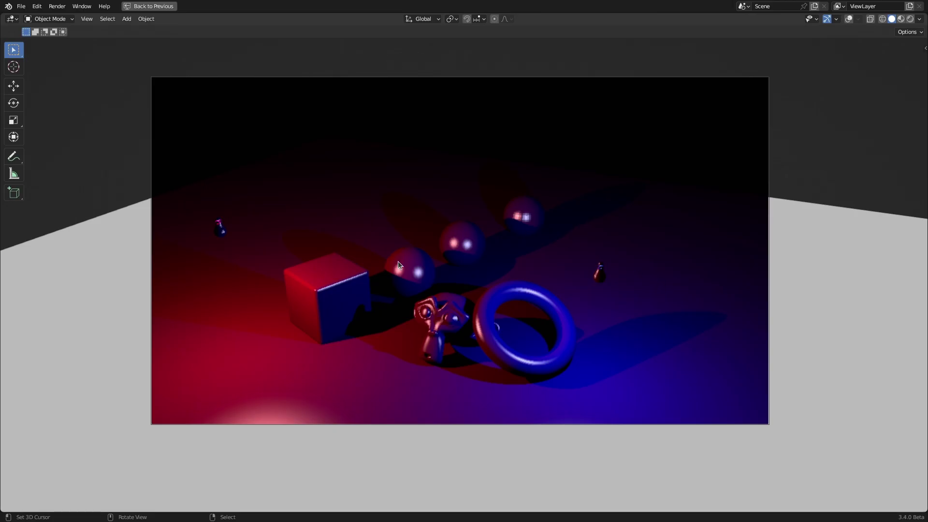
middle_click_drag(398, 261, 844, 267)
key("g")
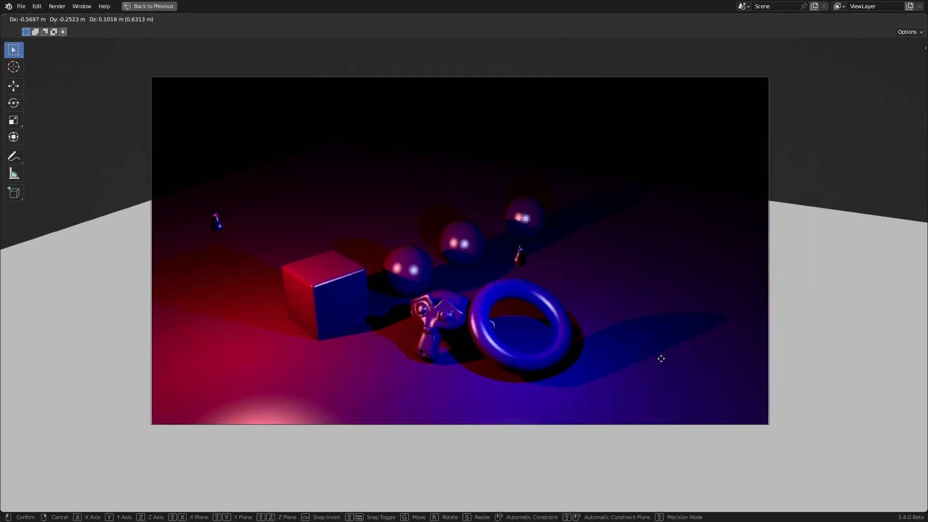
left_click(688, 246)
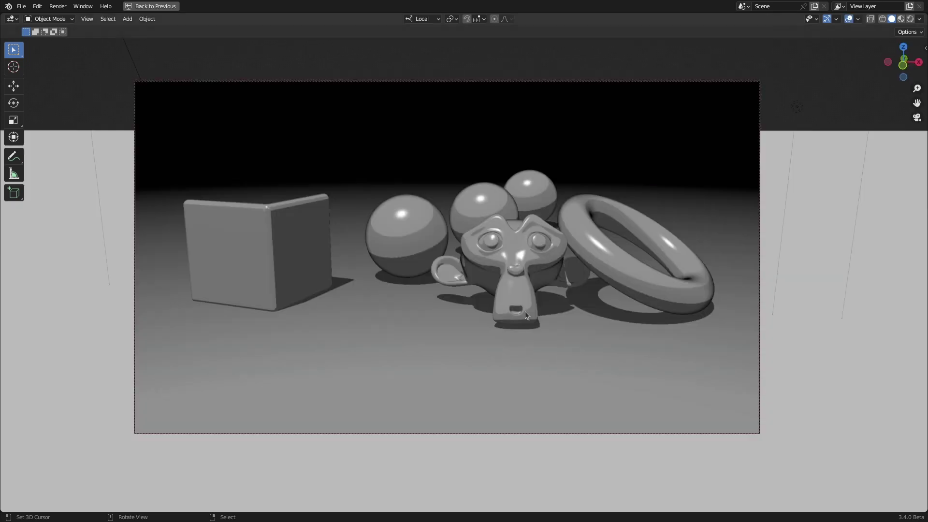